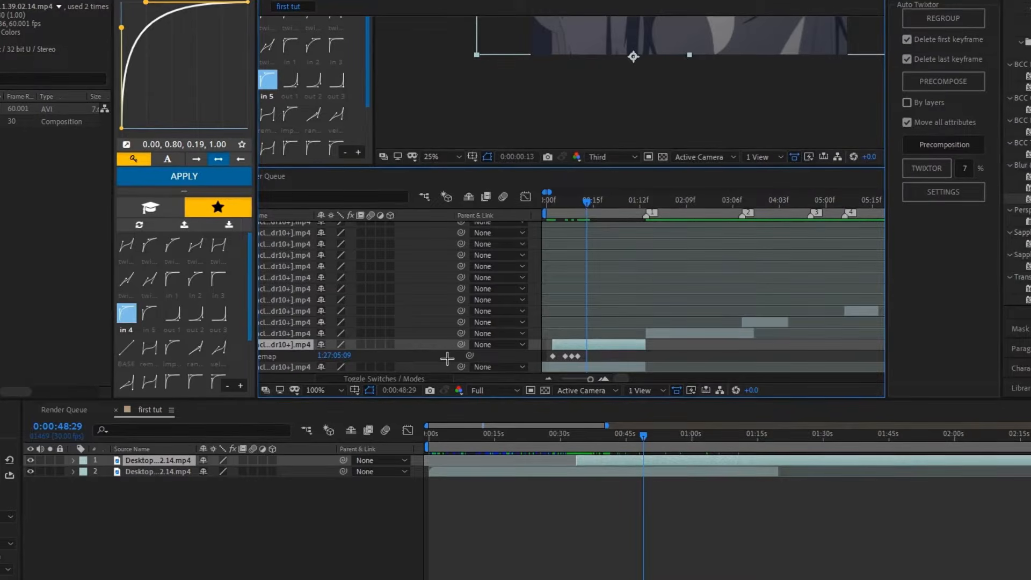
Show where Enable Time Remapping is found among the time options of the top footage layer
right_click(644, 462)
mouse_move(773, 158)
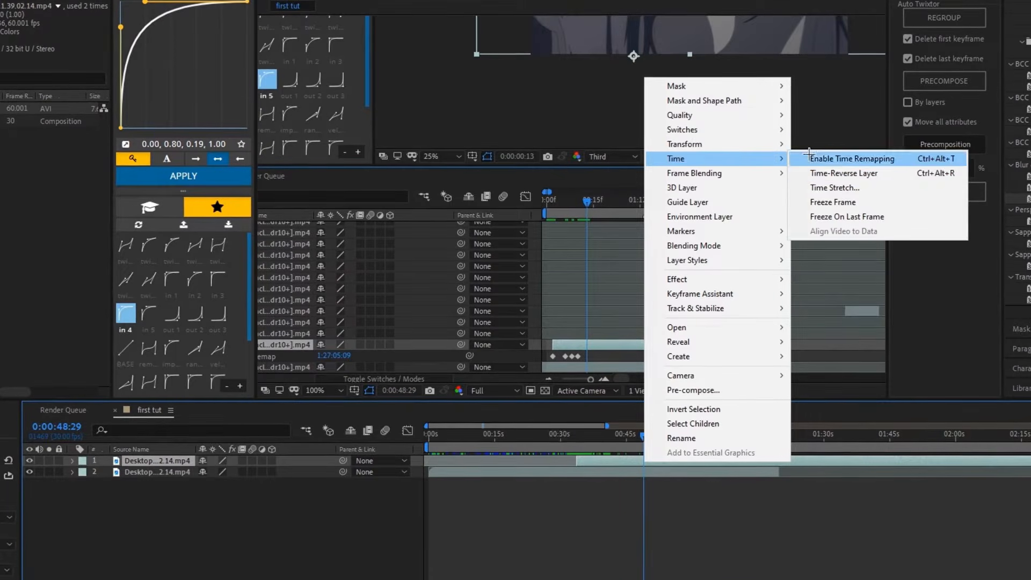
click(666, 527)
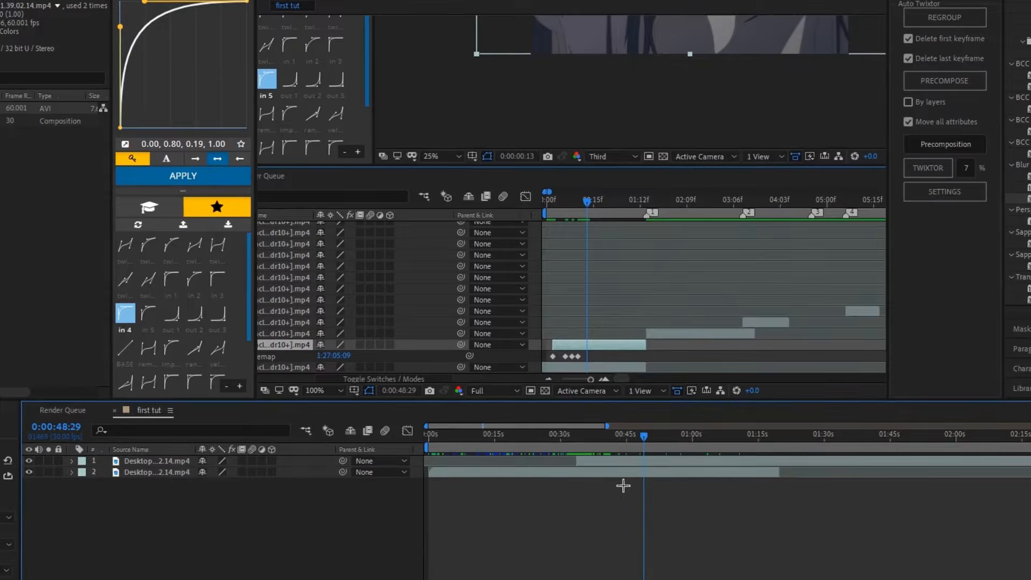
Split the top footage layer at 0:01:04:22
drag(658, 86, 608, 261)
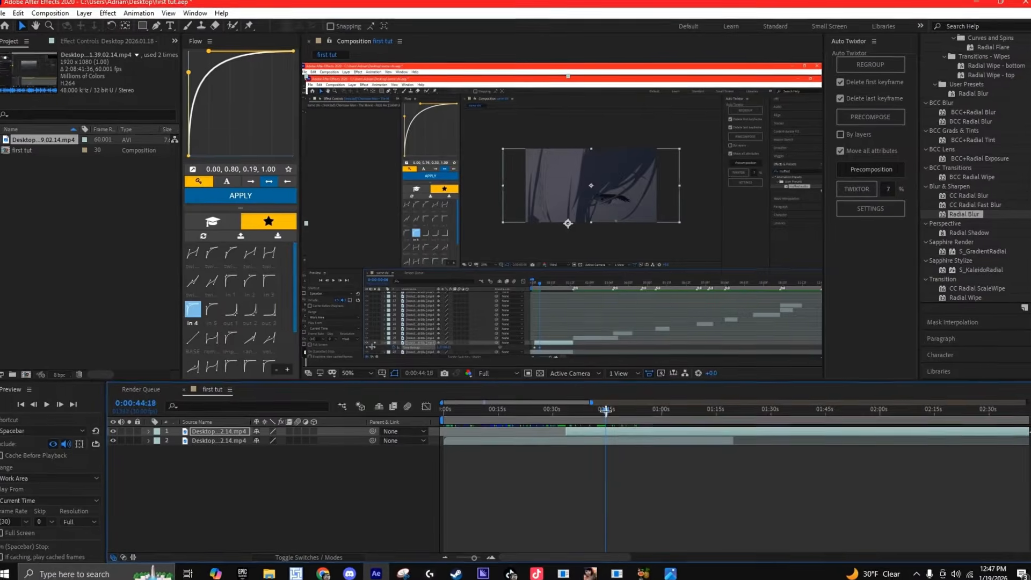
drag(609, 410, 676, 429)
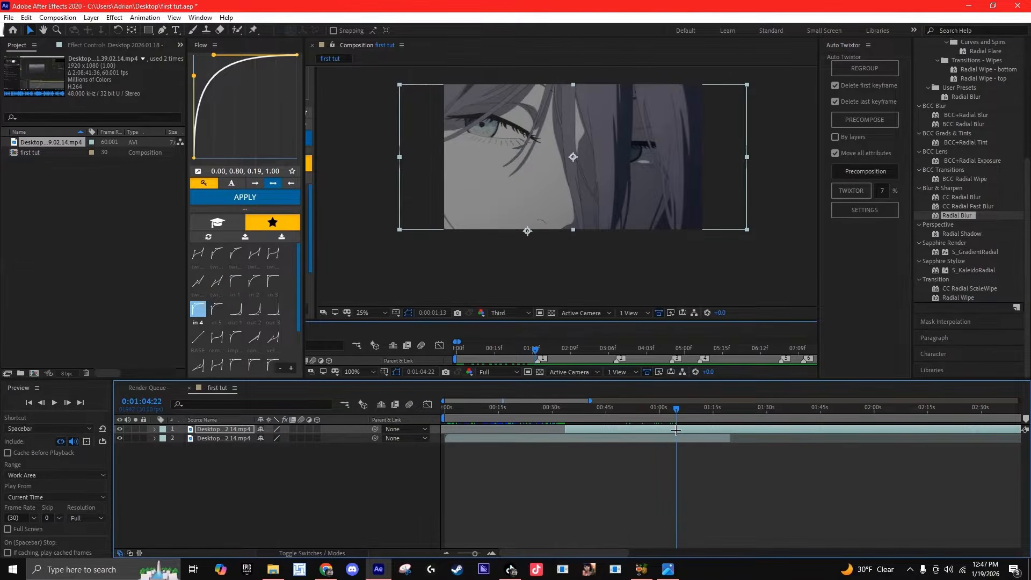
key(ctrl+shift+d)
Scrub the footage to 0:01:16:08 and examine the recorded Auto Twixtor panel and the clip's keyframes in the preview
click(446, 554)
click(446, 554)
click(447, 554)
drag(507, 412, 540, 364)
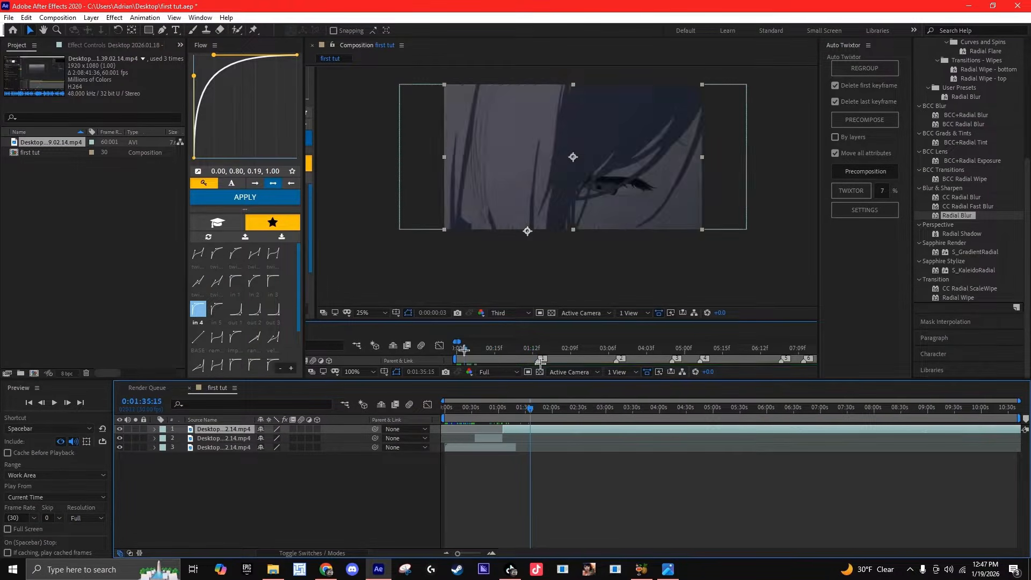
scroll(576, 238, down, 1)
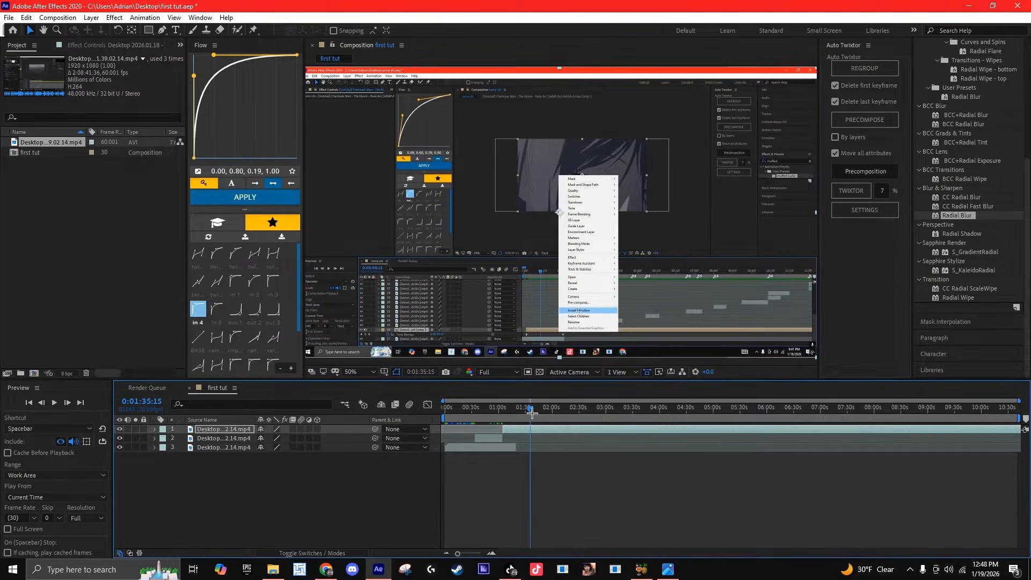
drag(535, 416, 513, 429)
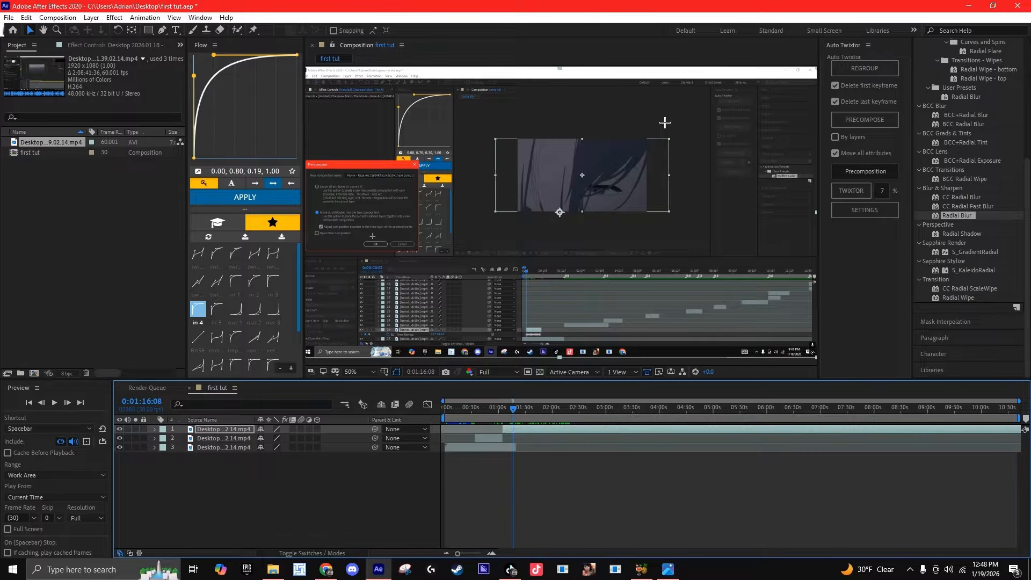
scroll(719, 129, up, 2)
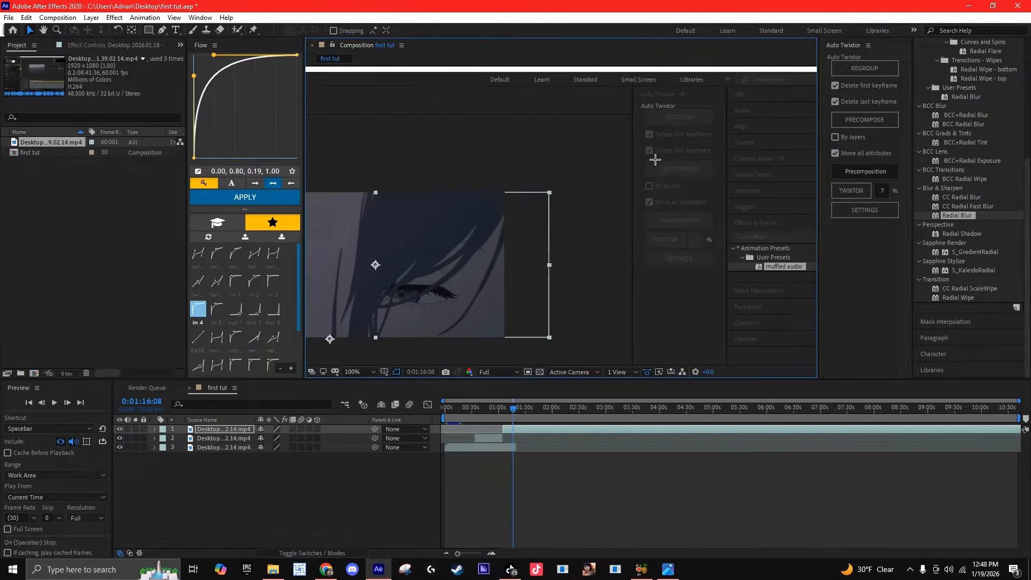
drag(661, 132, 638, 153)
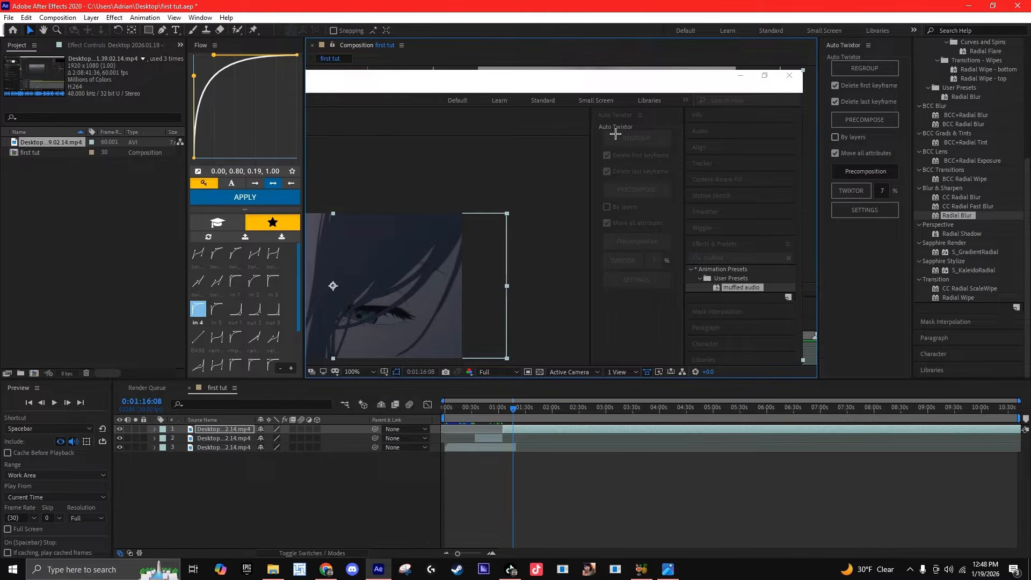
drag(635, 145, 654, 140)
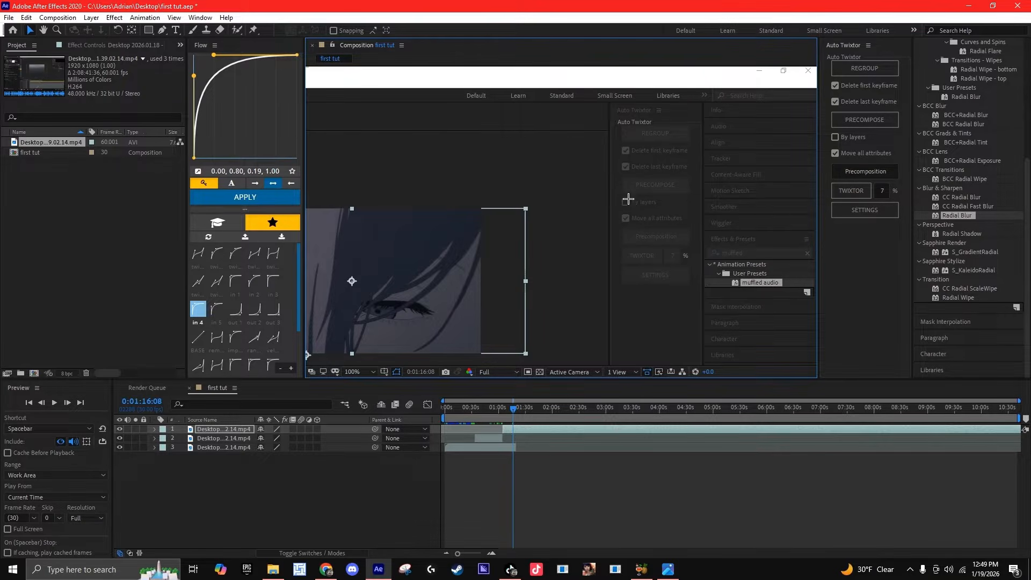
drag(615, 209, 734, 173)
mouse_move(669, 209)
mouse_down()
mouse_move(768, 150)
mouse_move(695, 138)
mouse_move(696, 123)
mouse_up()
drag(549, 252, 549, 231)
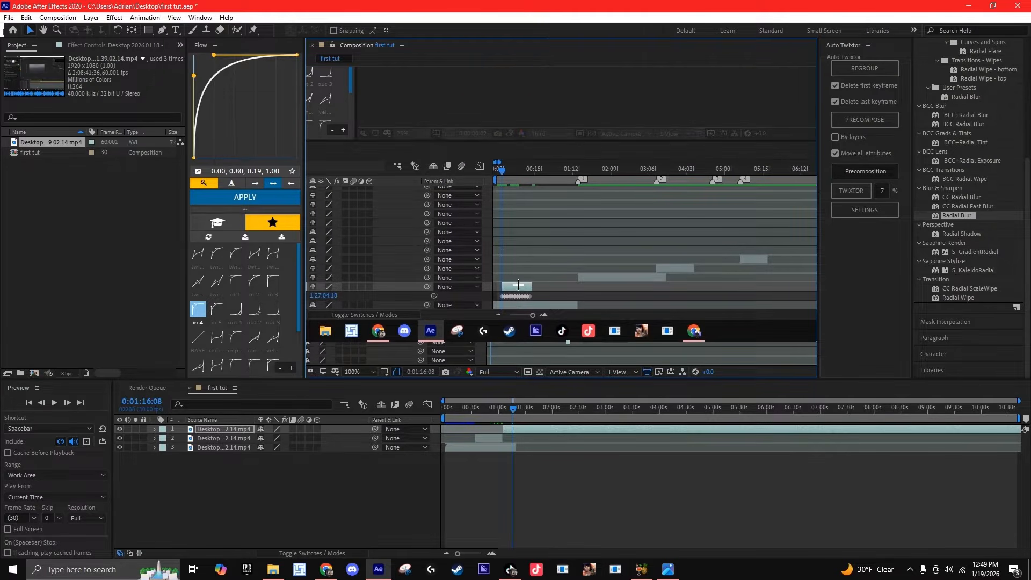
Split the top footage layer at 0:02:04:28
drag(513, 413, 517, 413)
drag(613, 266, 593, 336)
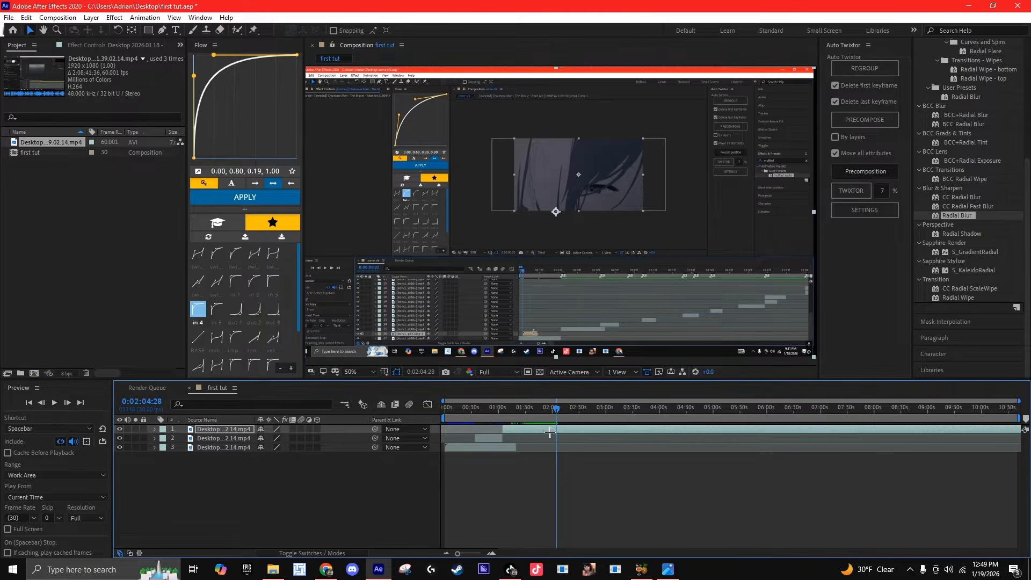
key(ctrl+shift+d)
Examine the precomposed clip in the recorded timeline at 0:02:04:28, and advance the playhead slightly
scroll(542, 317, up, 3)
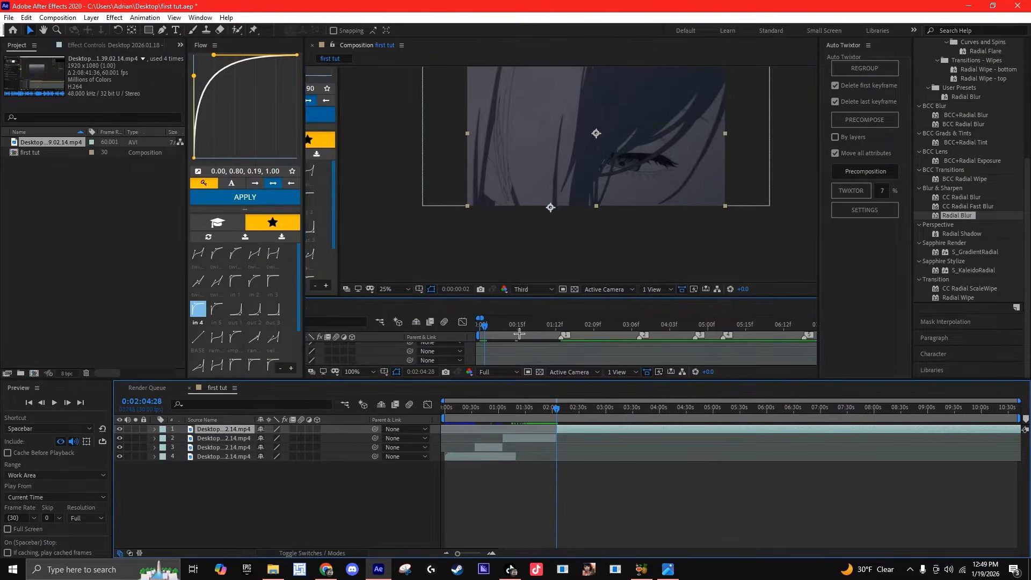
scroll(551, 297, up, 3)
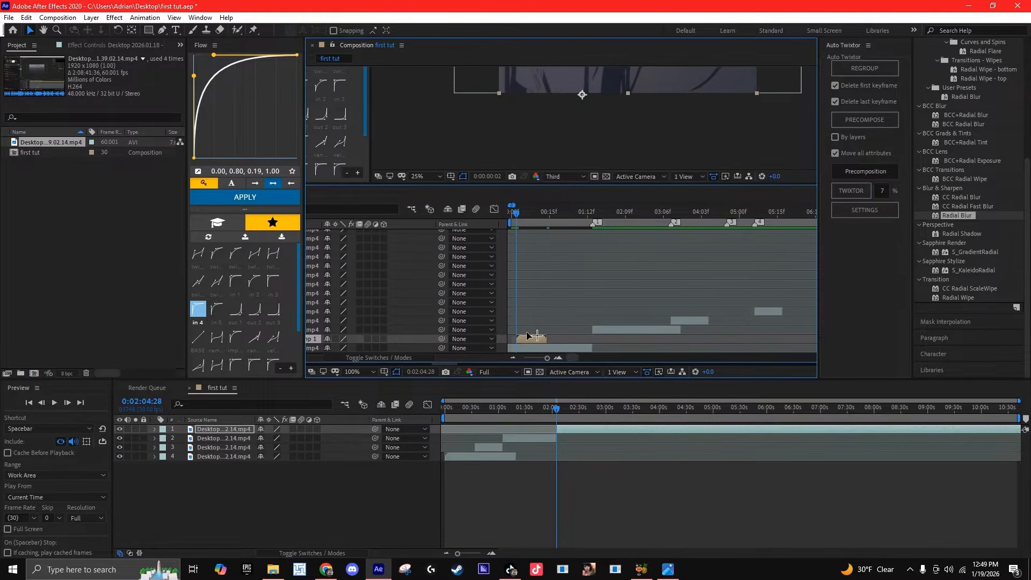
drag(527, 324, 545, 179)
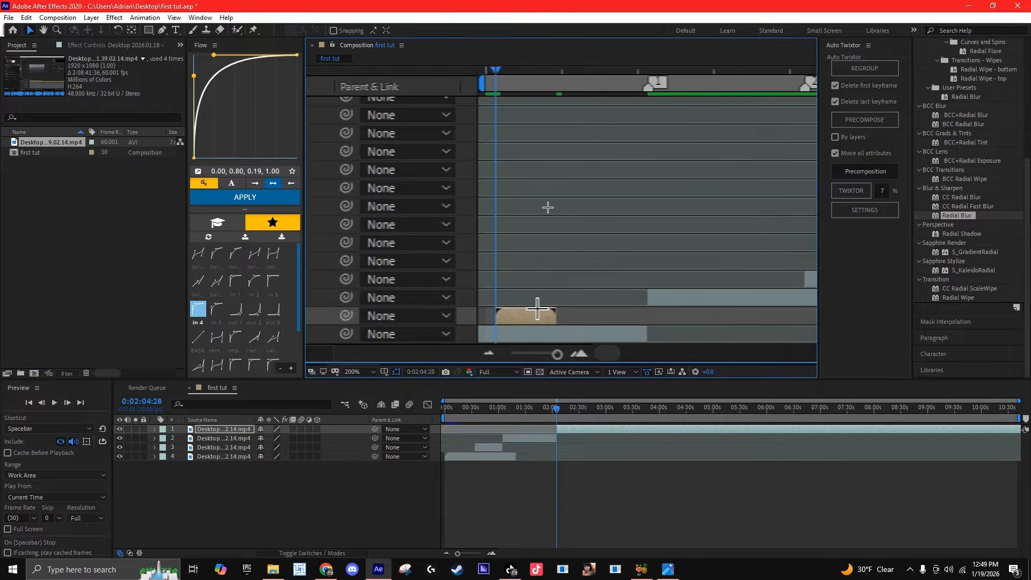
scroll(547, 209, down, 3)
drag(543, 278, 537, 357)
scroll(558, 226, down, 3)
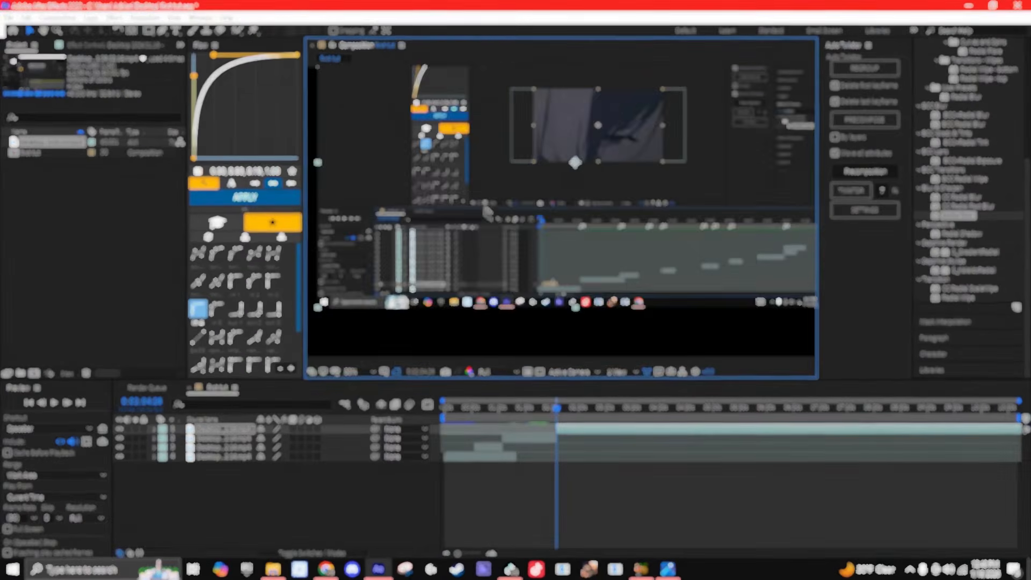
mouse_move(576, 417)
mouse_down()
mouse_move(622, 432)
mouse_move(563, 432)
mouse_up()
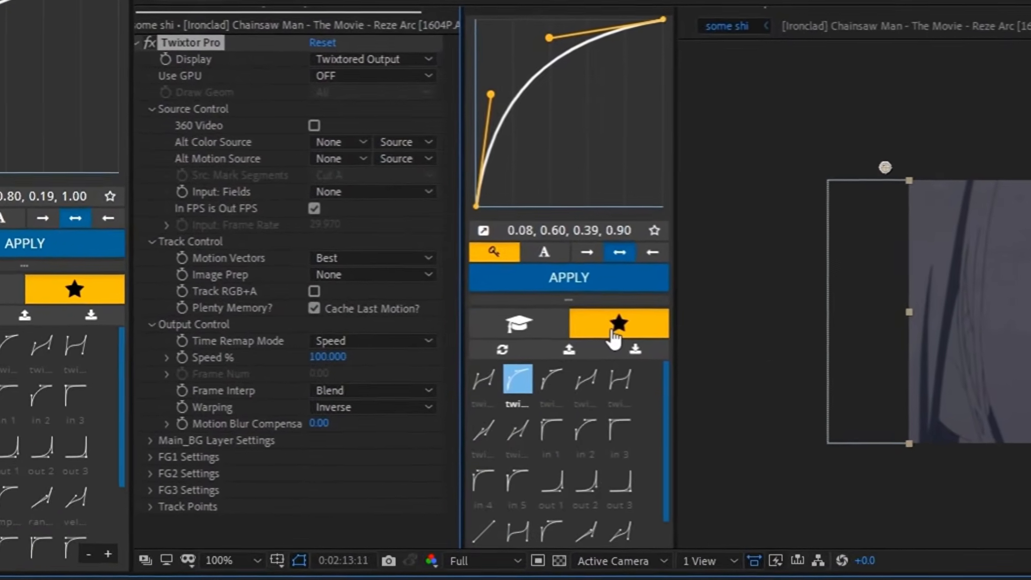
In Twixtor Pro, turn off In FPS is Out FPS, set the input frame rate to 18 and Image Prep to Contrast/Edge Enhance
click(322, 206)
click(321, 227)
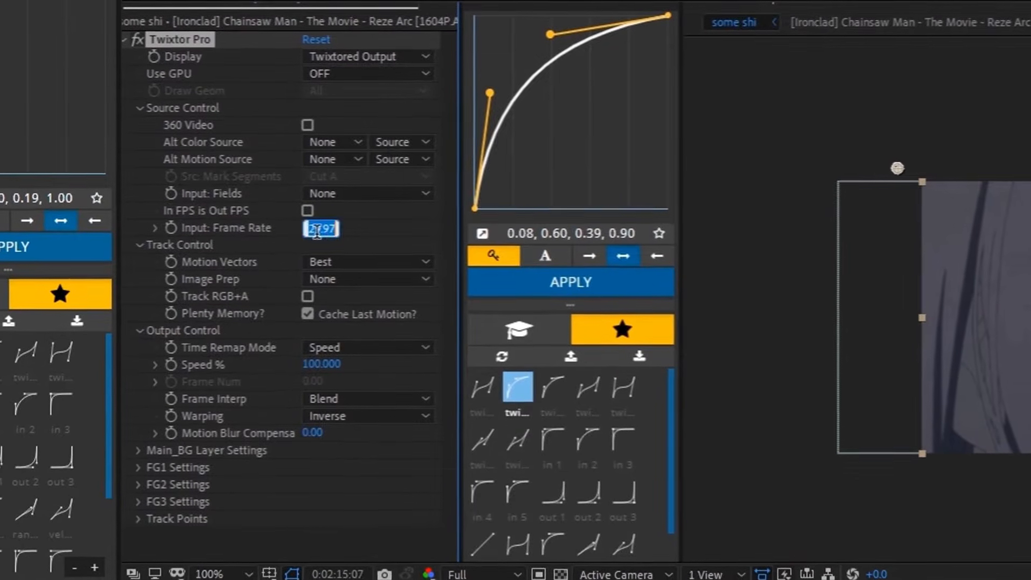
text(18)
key(Return)
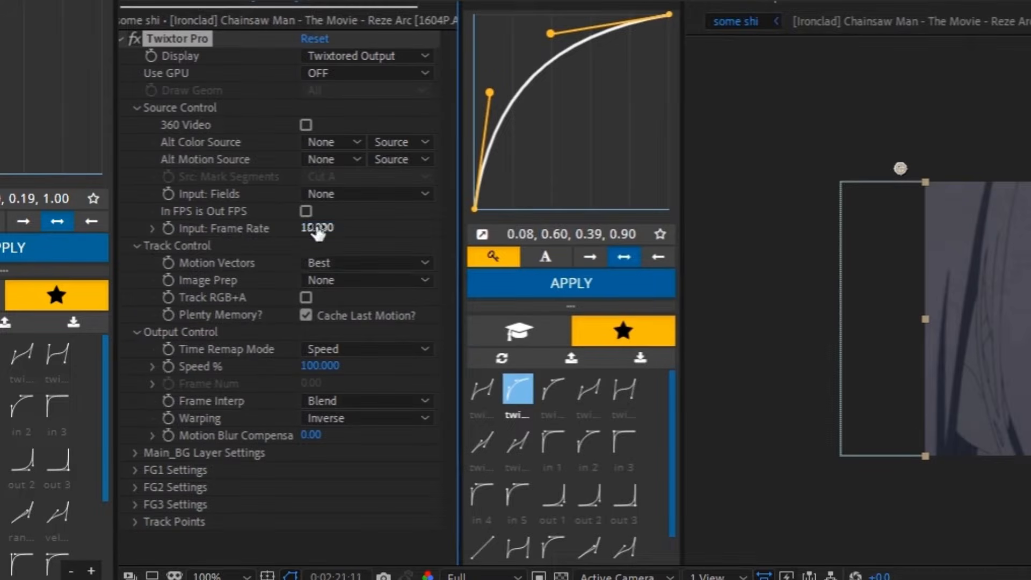
click(343, 280)
click(370, 324)
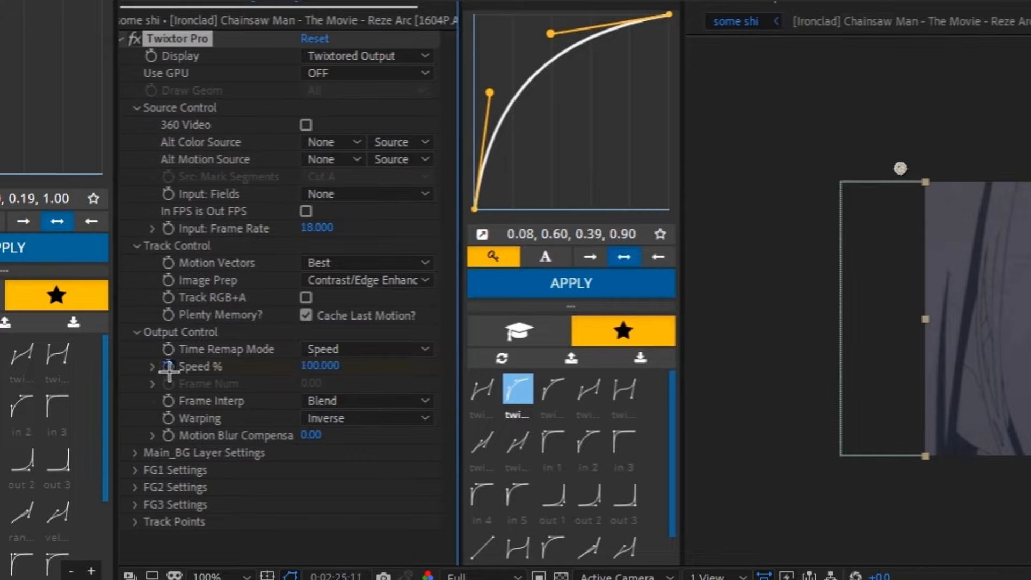
Keyframe Twixtor Pro's Speed at 90% and choose another Frame Interp mode
click(321, 366)
text(90)
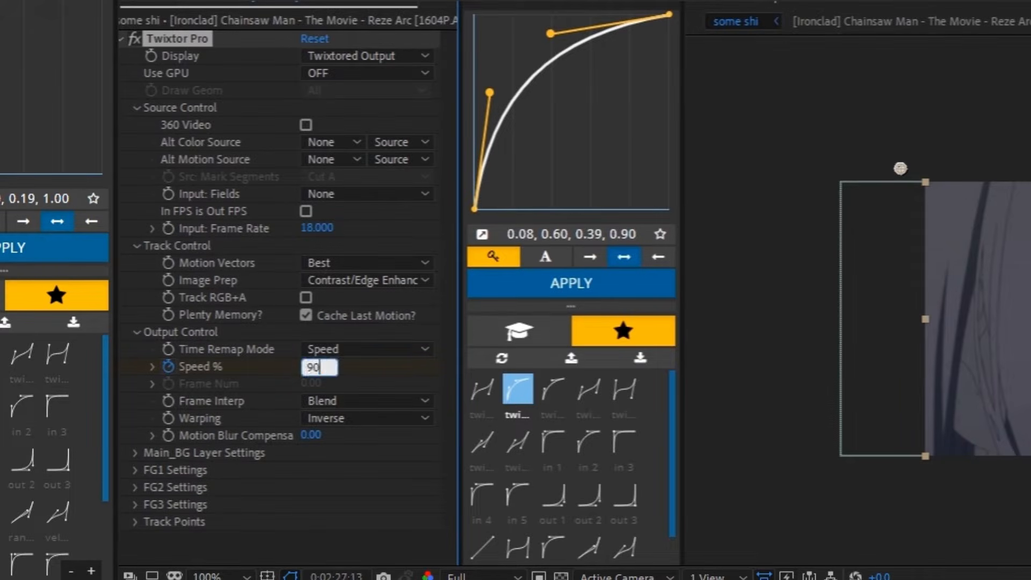
key(Return)
click(345, 404)
click(368, 466)
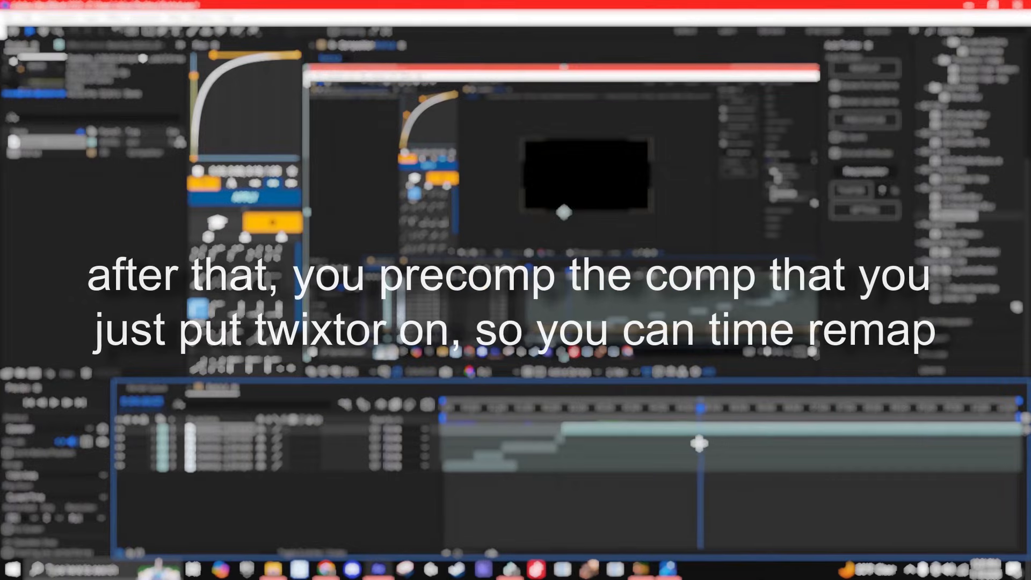
Split the top footage layer and move the start of the later part to 0:03:14:00
mouse_move(698, 442)
mouse_down()
mouse_move(724, 445)
mouse_move(703, 441)
mouse_up()
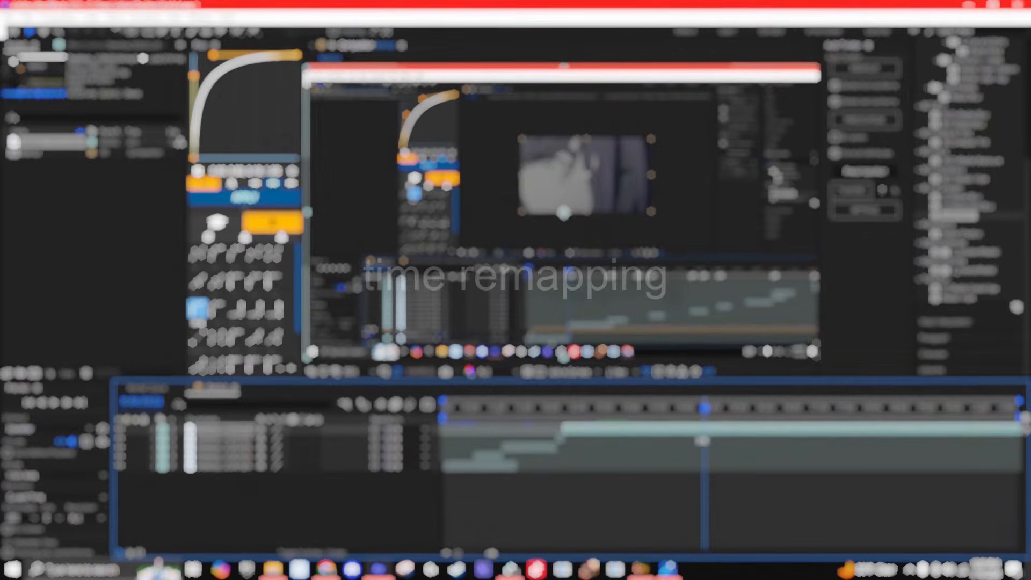
key(ctrl+shift+d)
click(693, 436)
drag(701, 411, 615, 425)
click(720, 429)
key([)
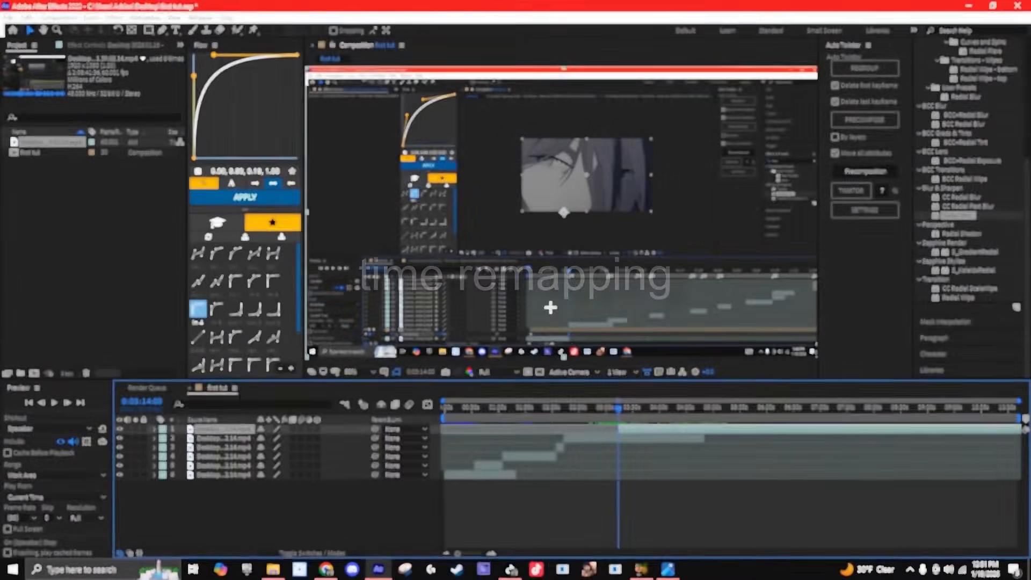
Examine the precomp's time remap keyframes in the recorded timeline at 0:03:14:00
scroll(550, 307, up, 1)
drag(543, 305, 580, 172)
drag(579, 307, 566, 230)
scroll(581, 306, up, 1)
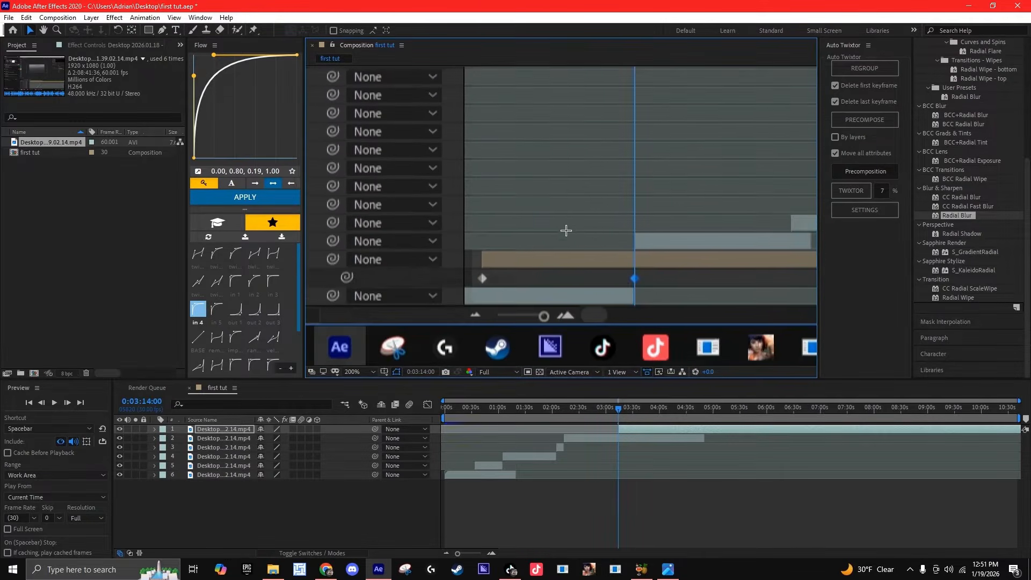
drag(634, 298, 637, 276)
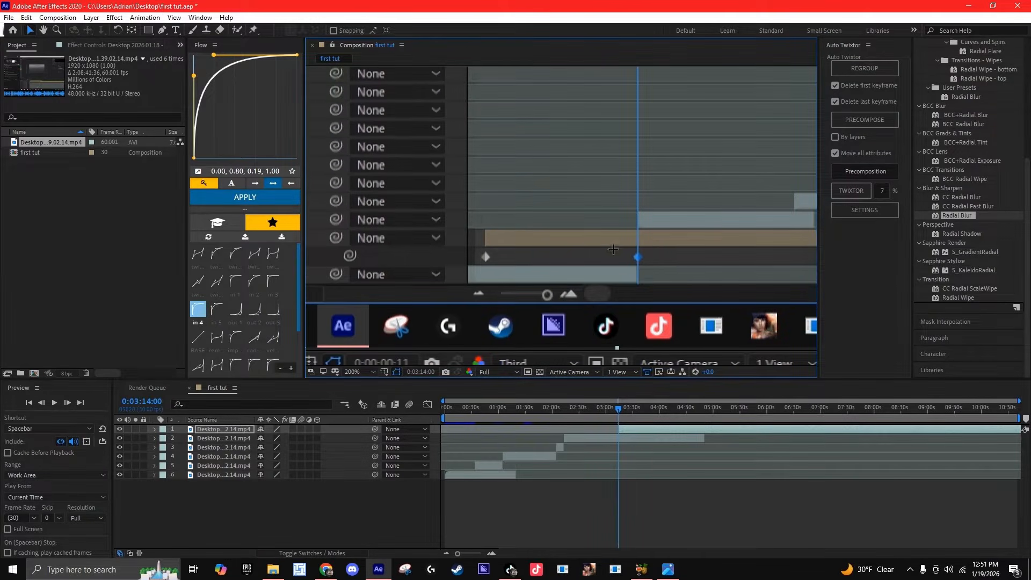
scroll(564, 257, down, 4)
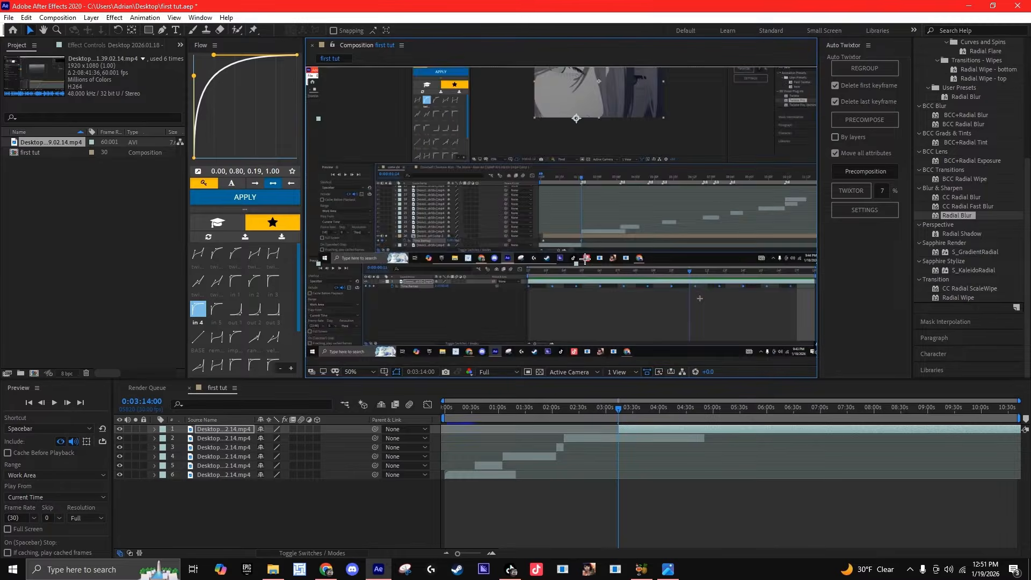
scroll(584, 259, up, 2)
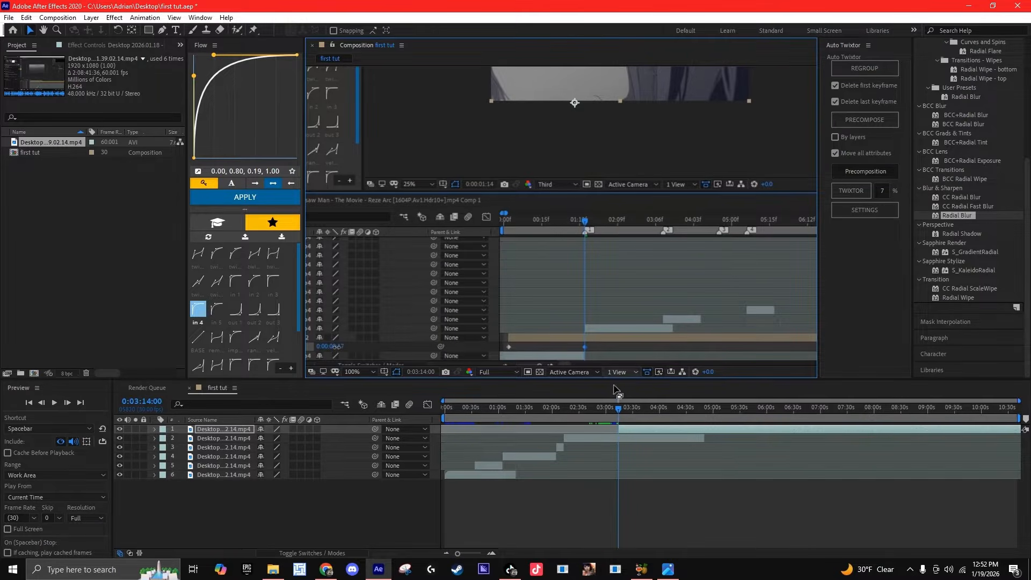
Scrub the footage past 0:03:23:18 and inspect the recorded composition and timeline in the preview
click(628, 411)
drag(628, 411, 627, 414)
drag(615, 293, 598, 441)
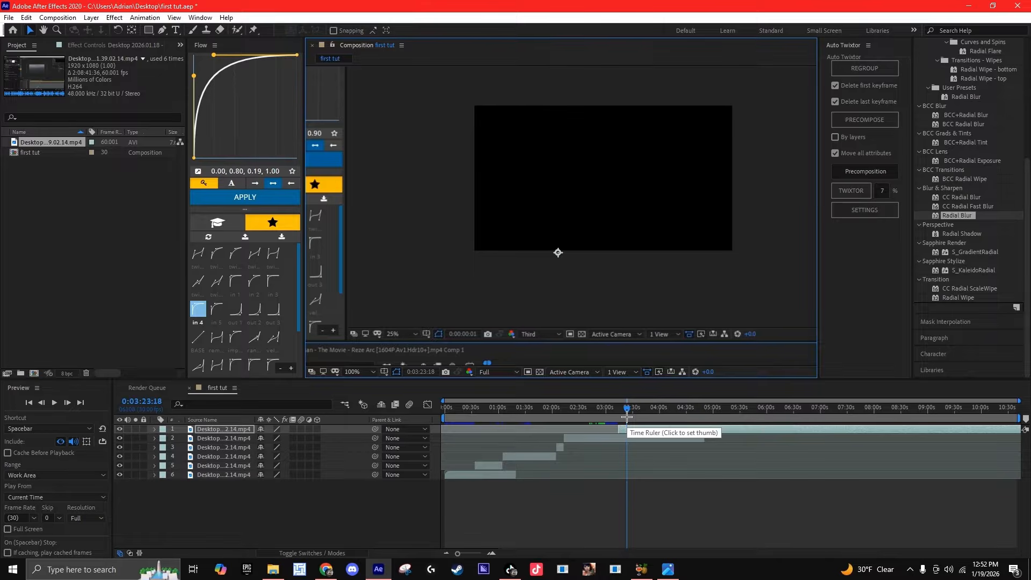
drag(627, 415, 629, 418)
click(617, 283)
drag(649, 200, 606, 156)
Scrub the footage to 0:04:30:08, inspect the preview there, and continue to 0:05:48:11
click(645, 410)
drag(645, 411, 686, 412)
drag(689, 342, 597, 445)
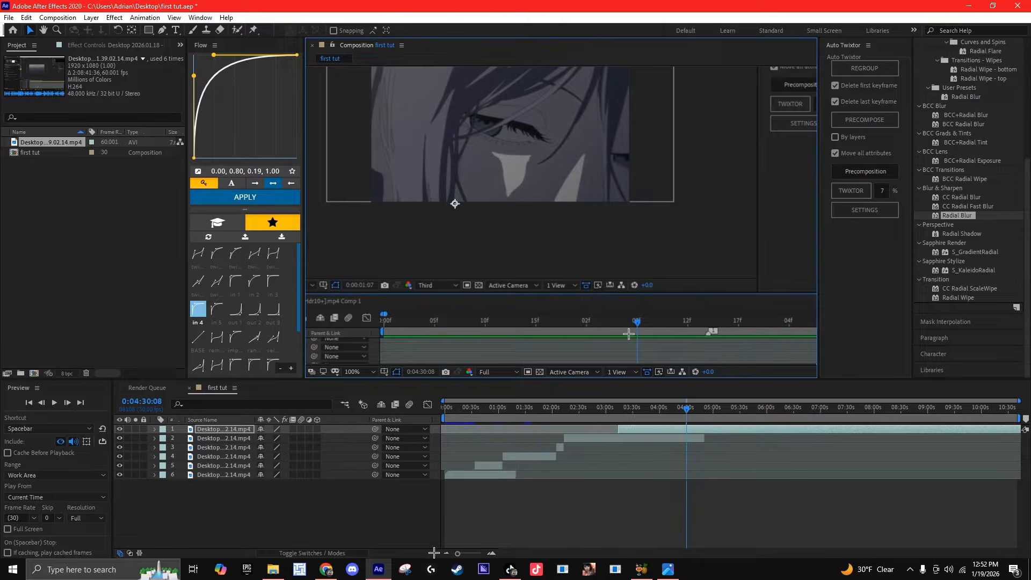
click(631, 462)
drag(688, 407, 756, 424)
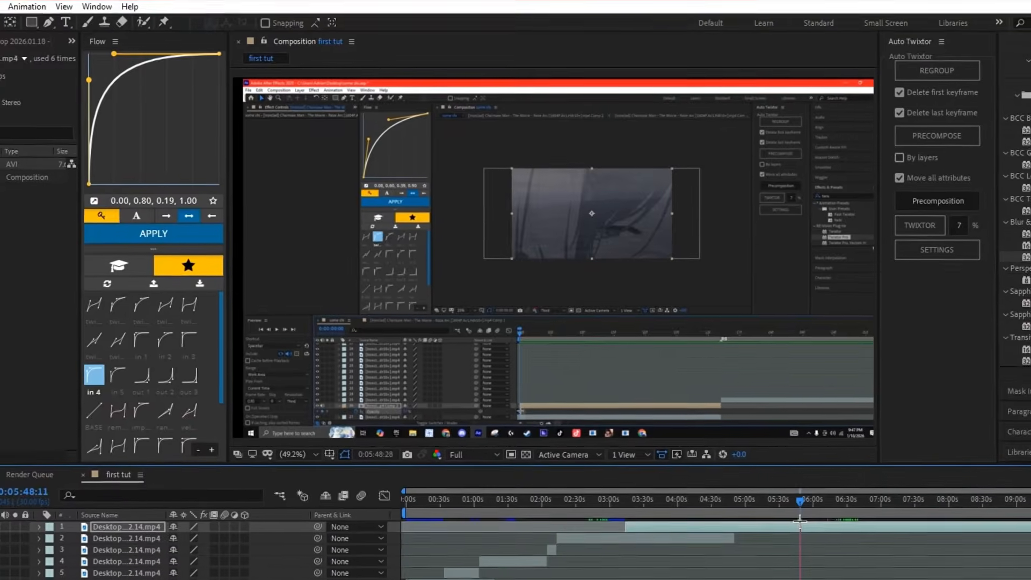
Play the footage from 0:05:48:11, return to 0:05:37:17 and examine the clip's keyframes in the recorded timeline
drag(800, 522, 801, 522)
drag(820, 565, 826, 574)
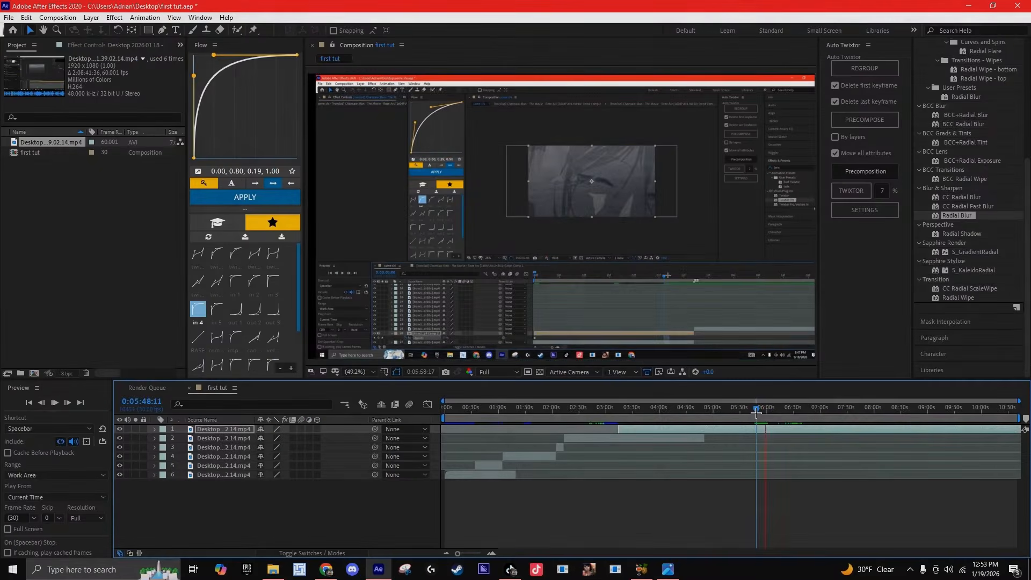
drag(829, 571, 819, 570)
drag(750, 414, 743, 408)
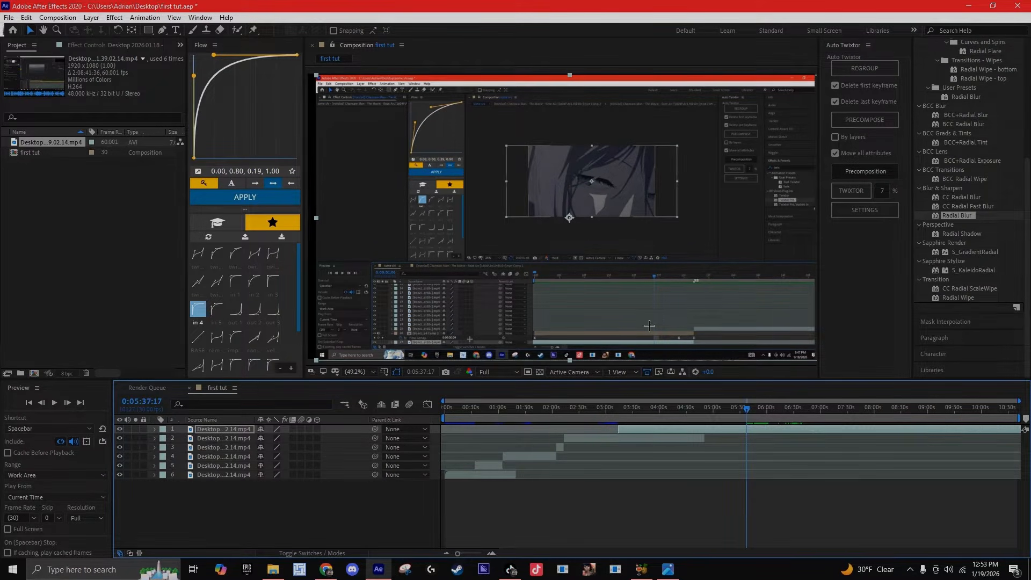
scroll(649, 325, up, 1)
scroll(662, 301, up, 2)
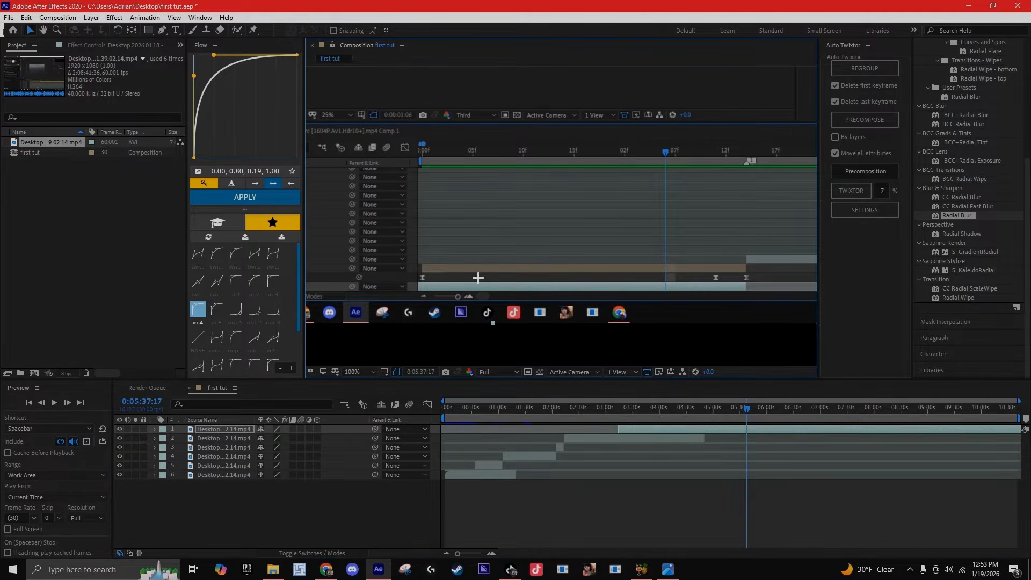
scroll(489, 169, down, 2)
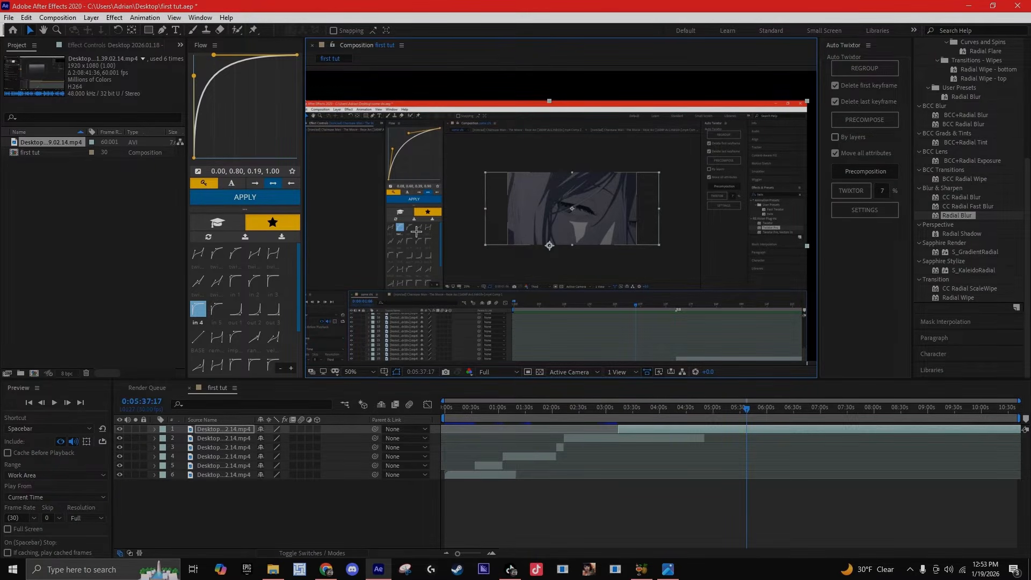
Examine the recorded clip's keyframes at 0:05:37:17 and select the Flow easing preset with curve 0.08, 0.60, 0.39, 0.90
drag(453, 149, 469, 120)
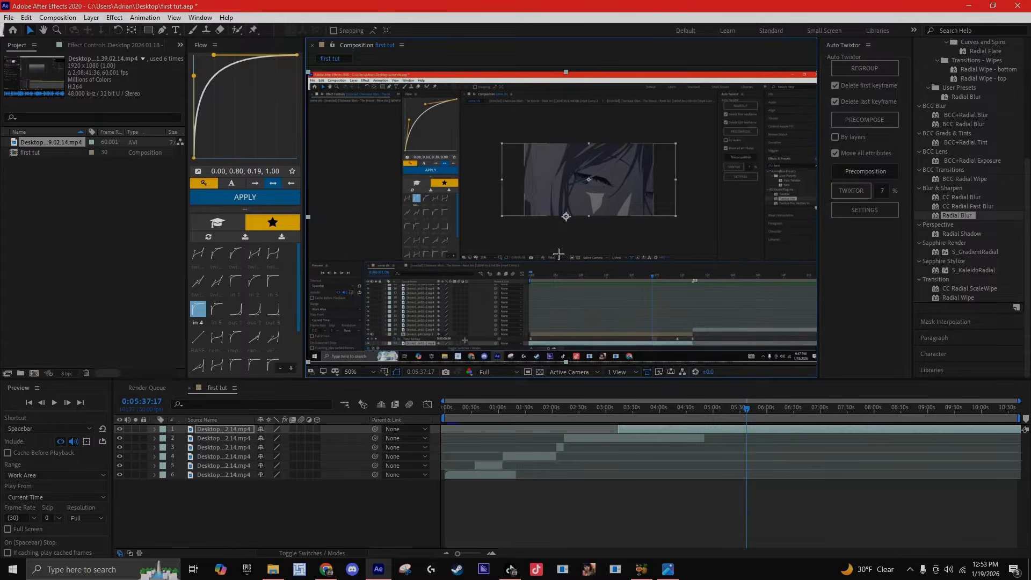
mouse_move(559, 254)
mouse_down()
mouse_move(531, 236)
mouse_move(552, 257)
mouse_up()
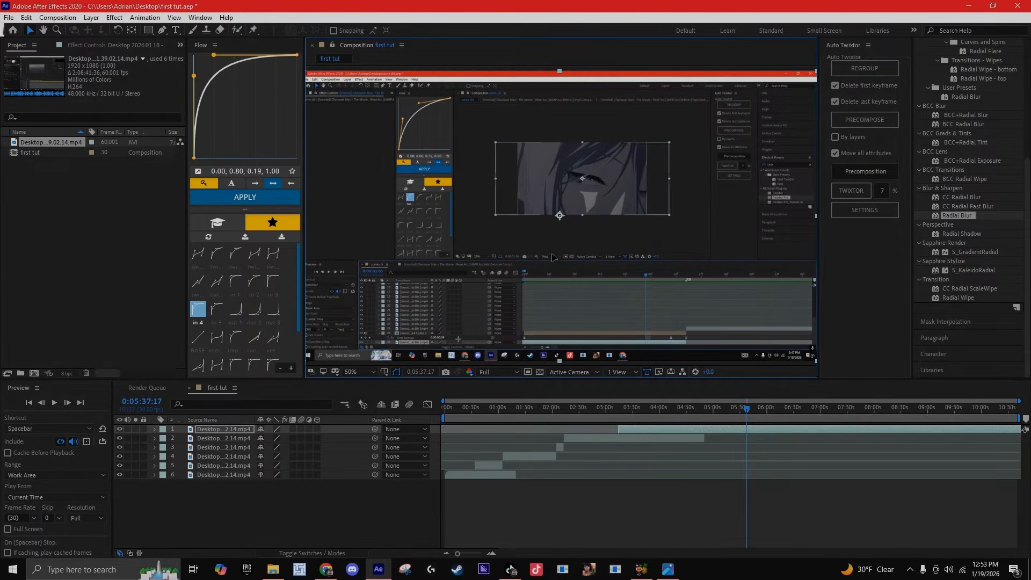
scroll(604, 295, up, 1)
drag(666, 325, 513, 225)
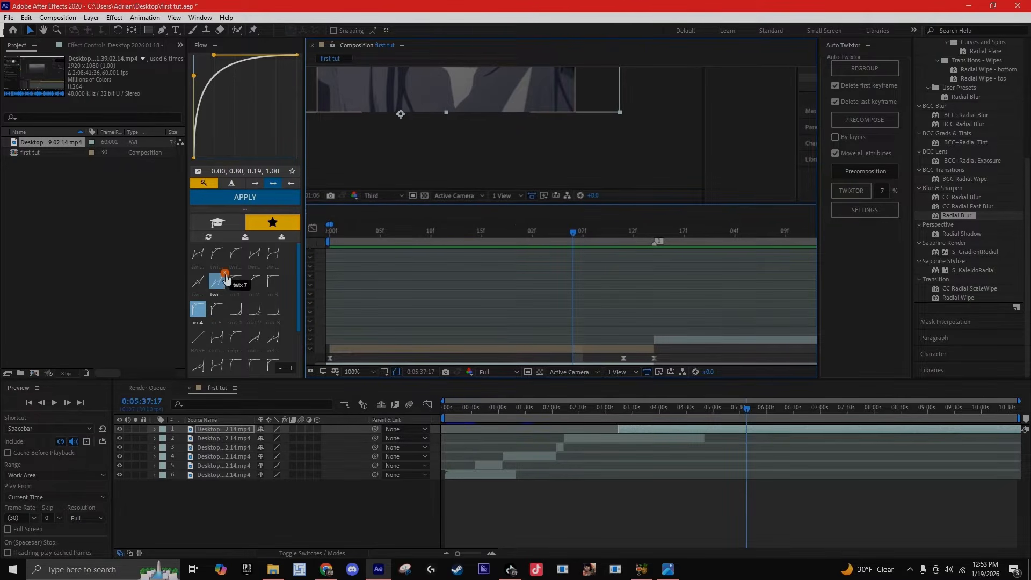
drag(563, 291, 602, 275)
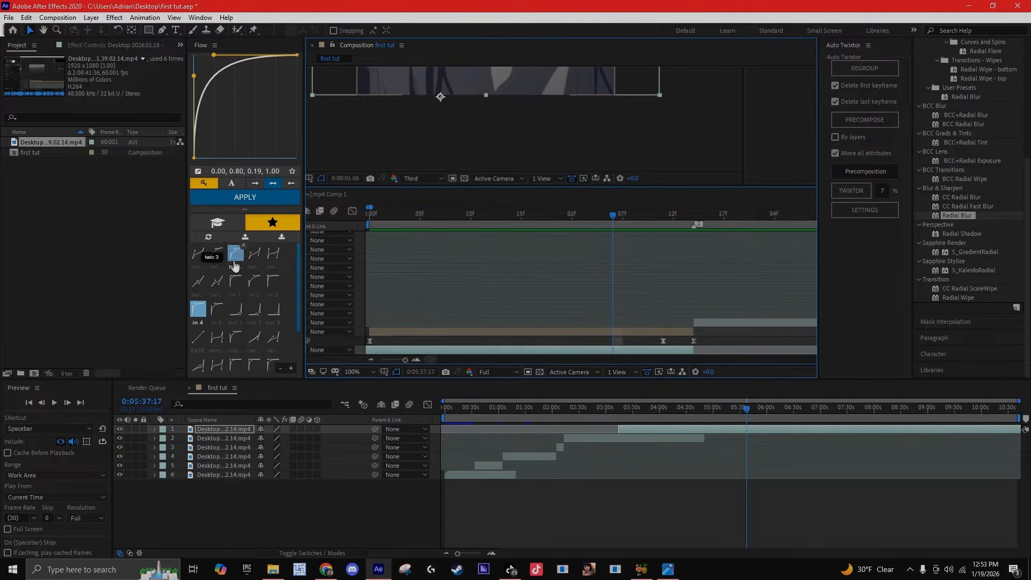
click(217, 253)
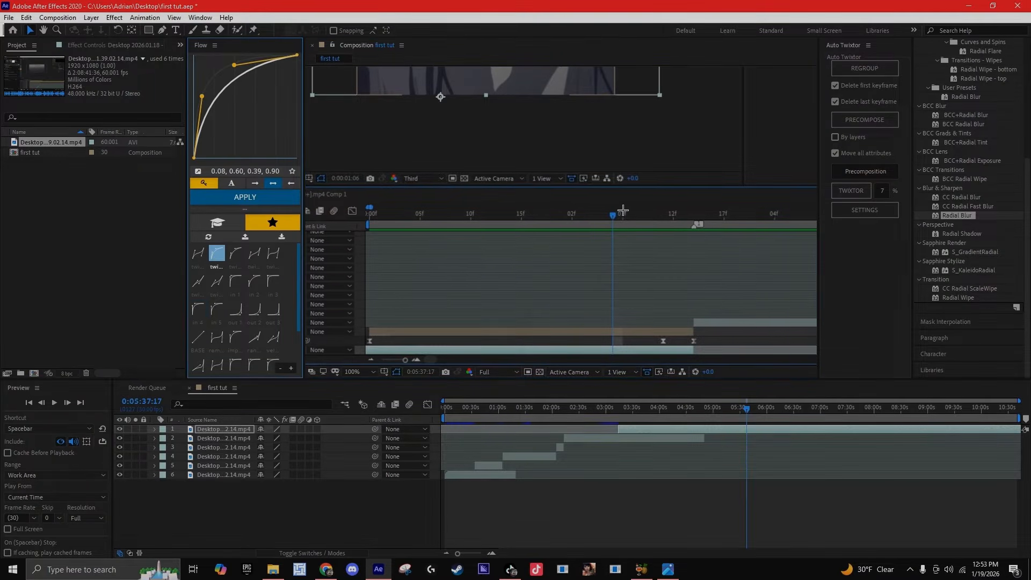
mouse_move(637, 220)
mouse_down()
mouse_move(668, 236)
mouse_move(623, 204)
mouse_move(659, 211)
mouse_move(624, 209)
mouse_up()
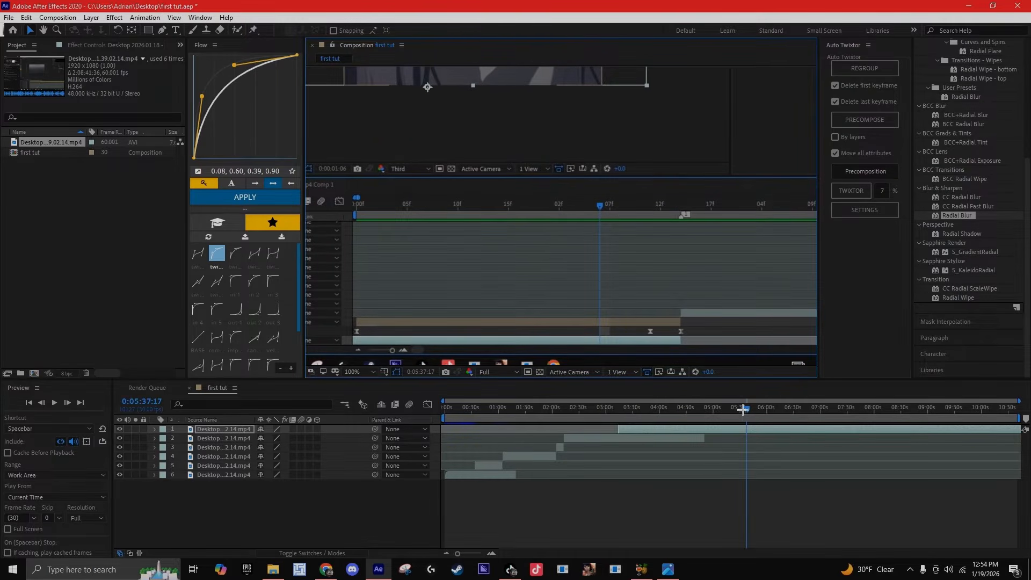
Scrub the footage back to 0:05:02:03 and inspect the whole recorded composition and timeline in the preview
drag(743, 410, 710, 398)
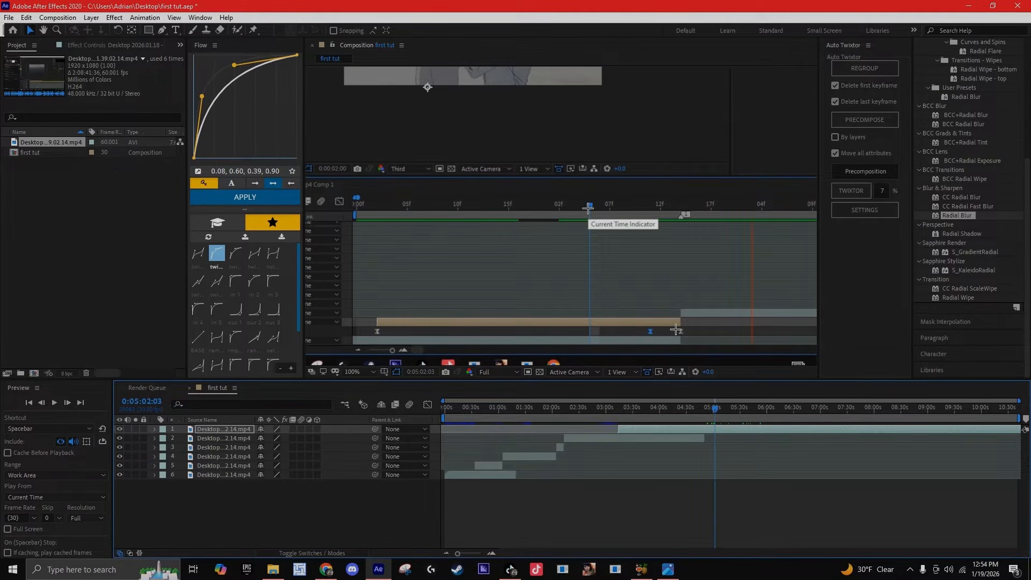
scroll(652, 271, down, 1)
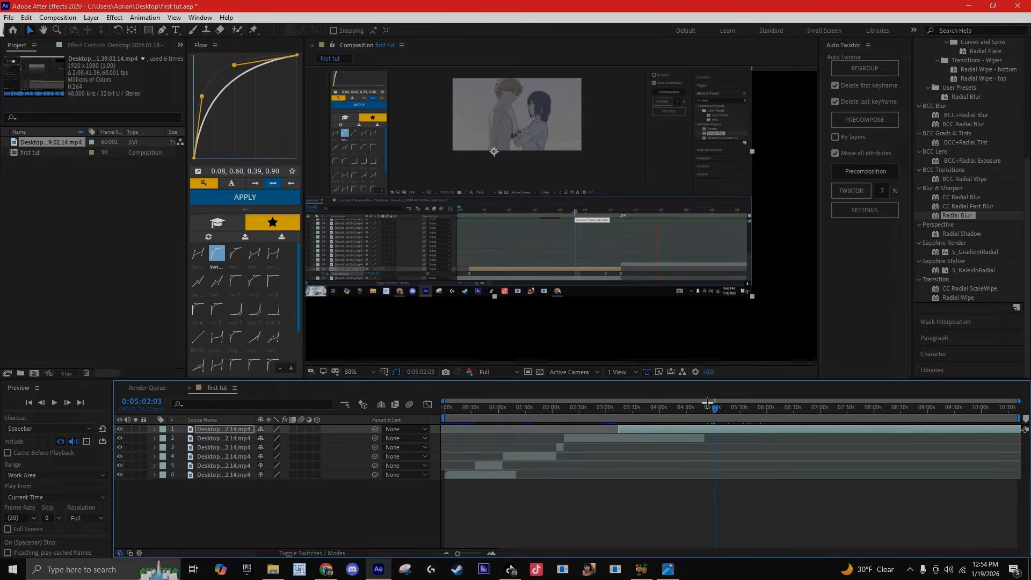
drag(648, 283, 712, 349)
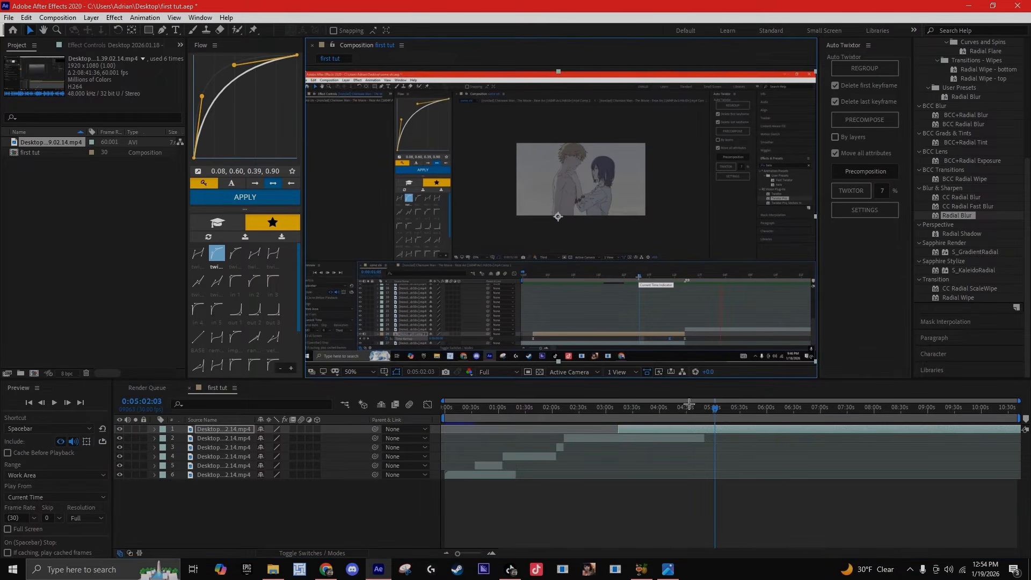
mouse_move(690, 407)
mouse_down()
mouse_move(707, 409)
mouse_move(693, 403)
mouse_up()
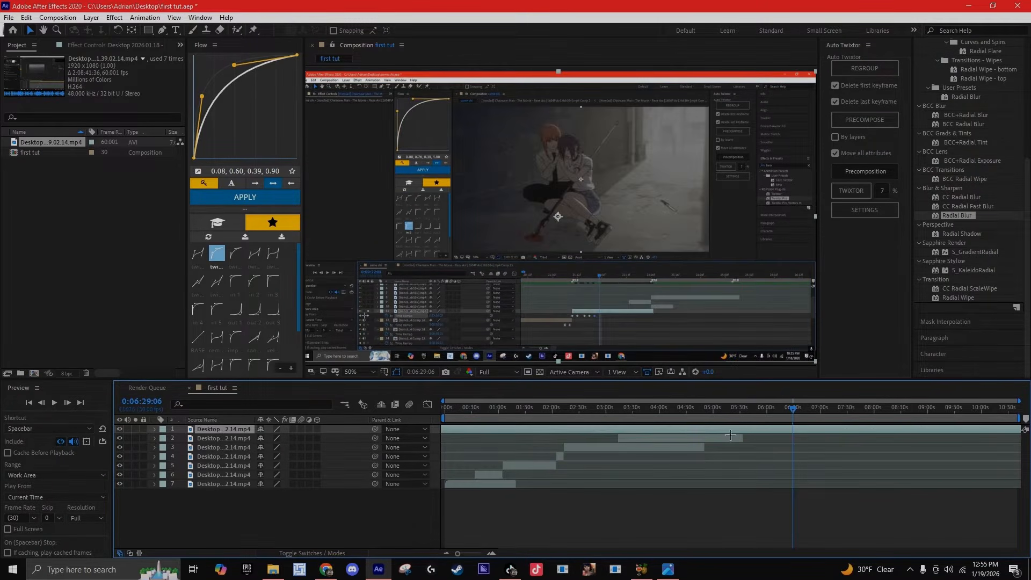
Scrub the newly added recording back through 0:05:14:04 to 0:04:01:14 and play the footage
drag(790, 406, 726, 406)
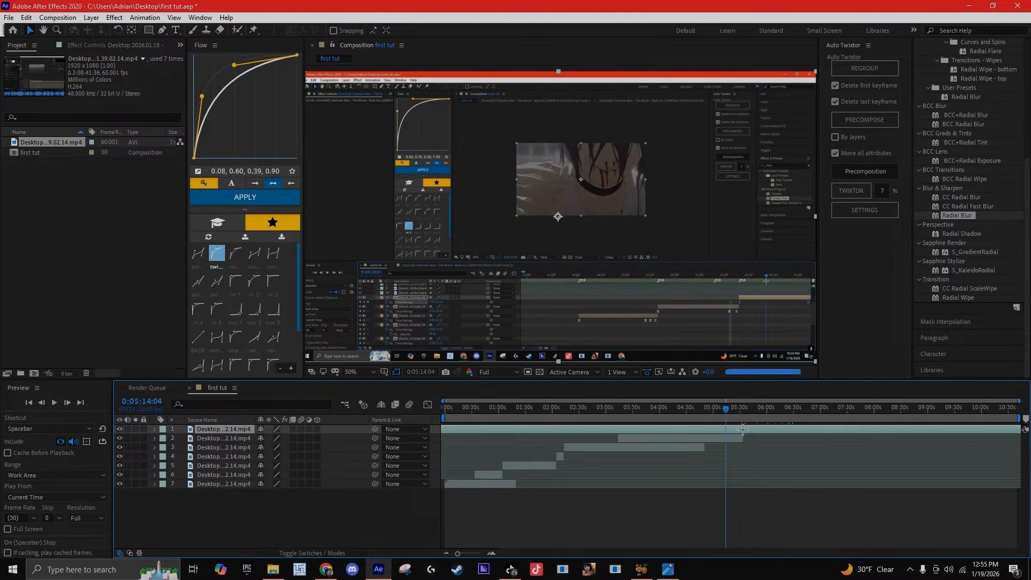
drag(644, 409, 660, 424)
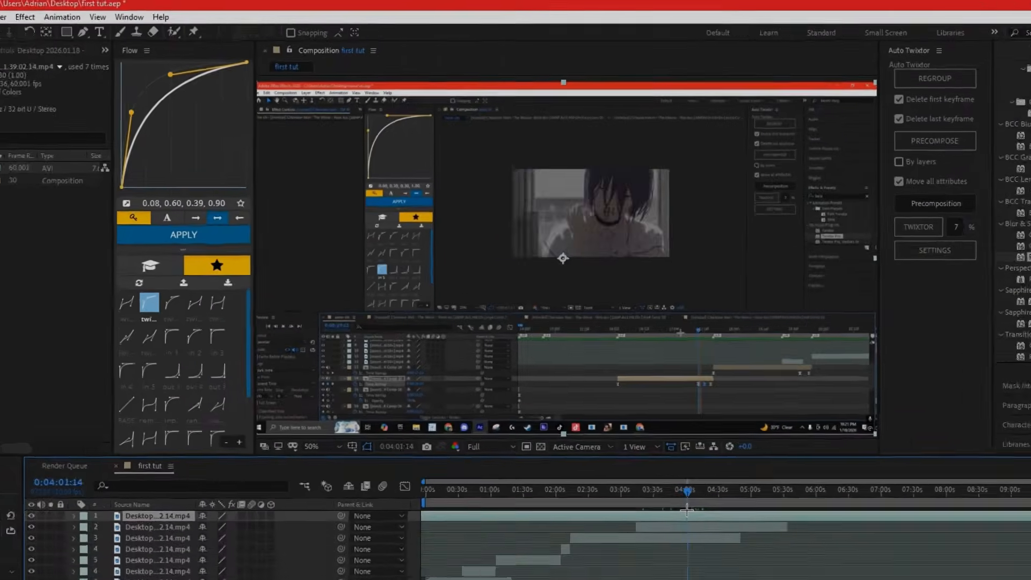
key(space)
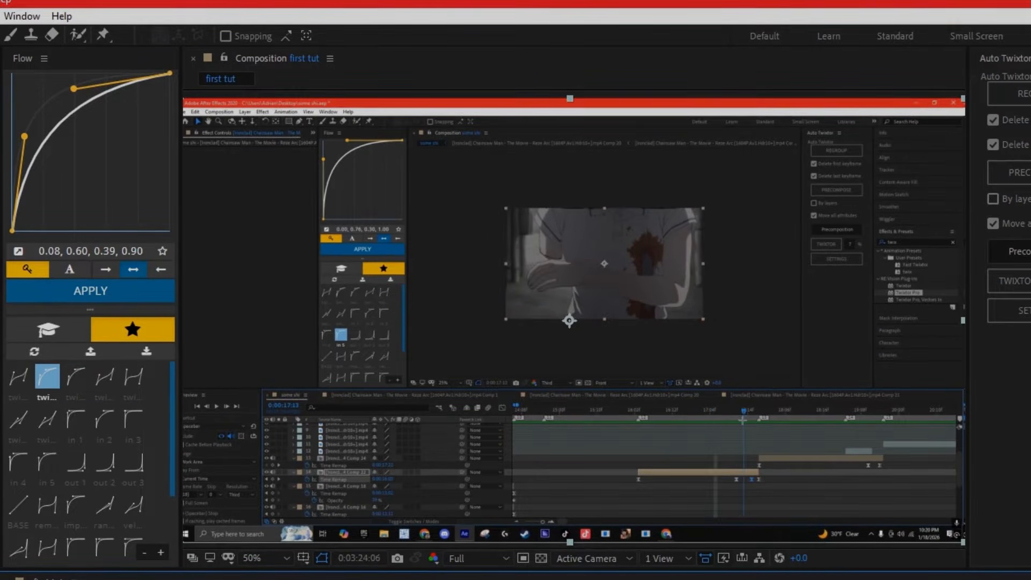
Examine the recorded anime clip closely at 0:03:23:18, including the frame's edges and the surrounding composition
scroll(640, 292, up, 2)
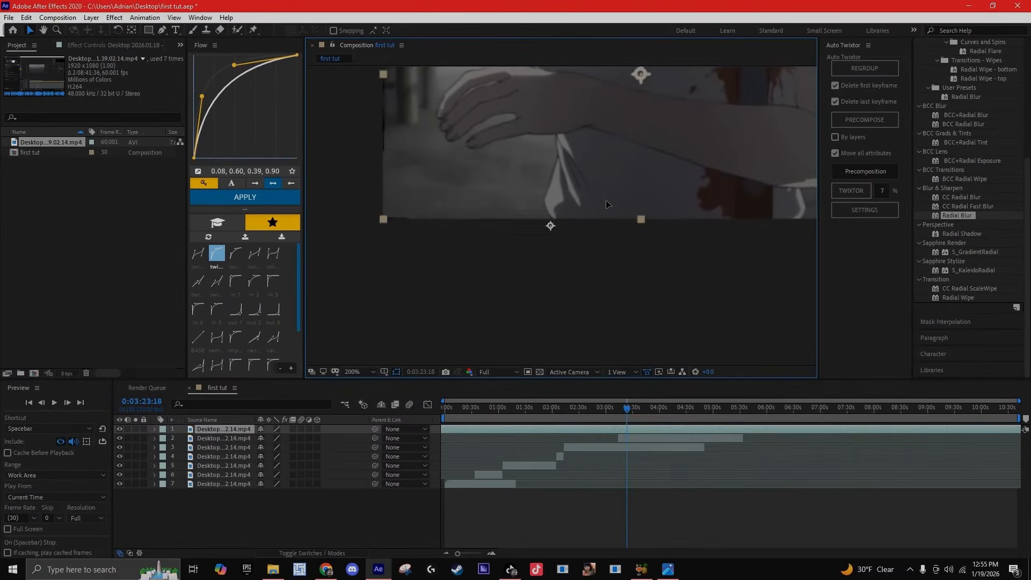
drag(647, 111, 599, 362)
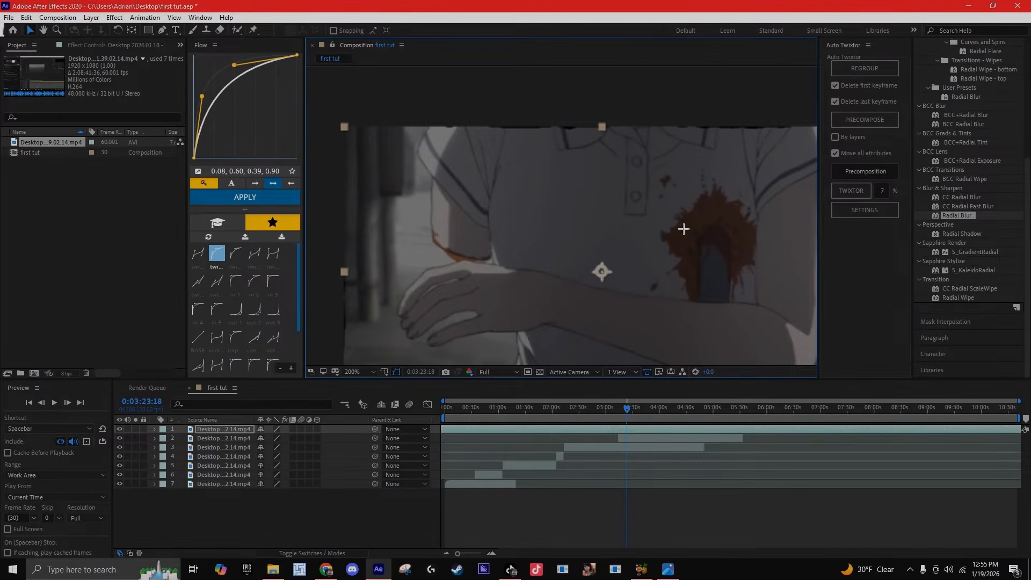
drag(657, 250, 603, 134)
scroll(618, 162, down, 1)
drag(633, 208, 639, 186)
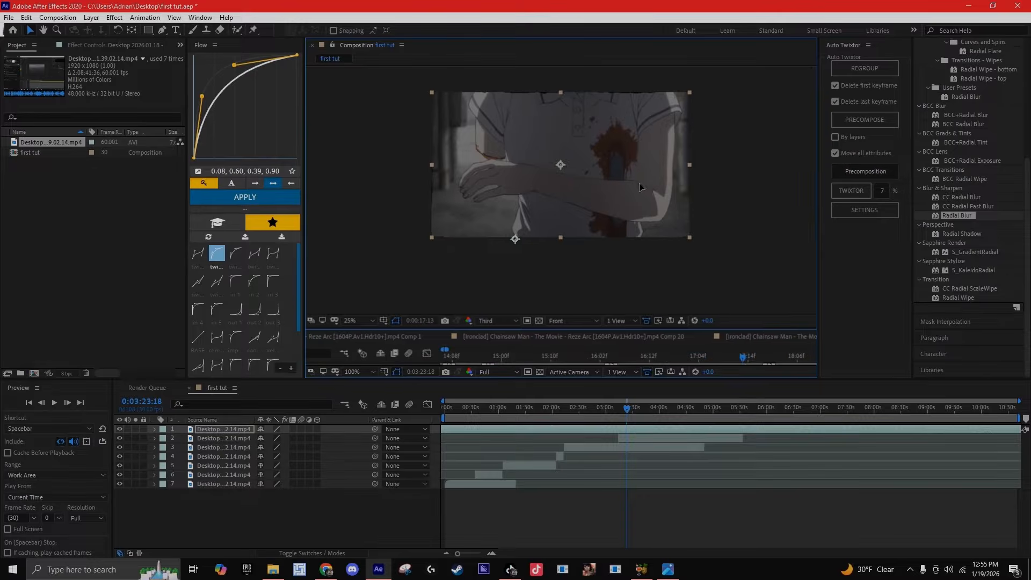
scroll(640, 184, down, 1)
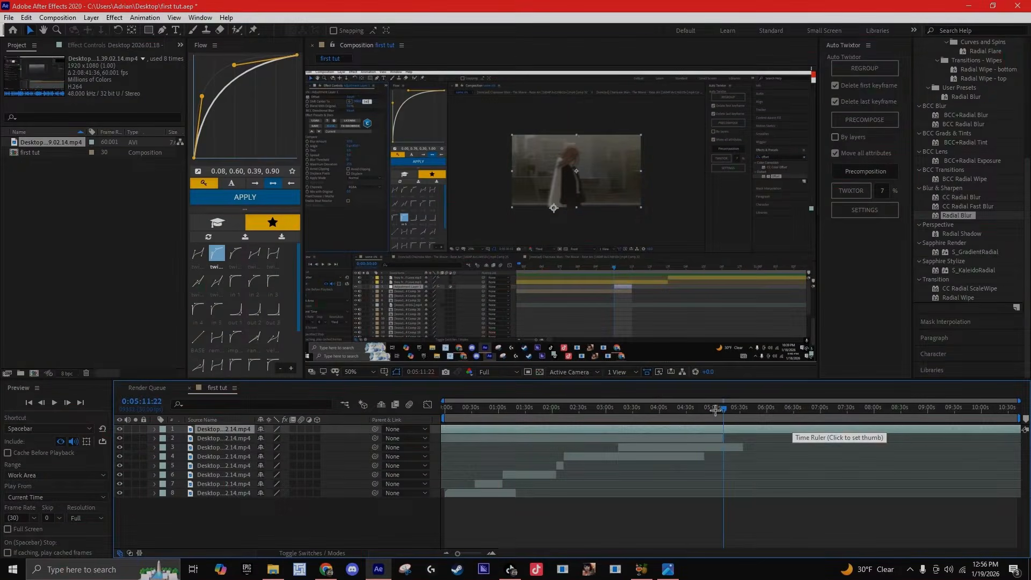
Scrub the footage to 0:05:32:19 and examine the adjustment layer's Offset and BCC Directional Blur settings
drag(715, 410, 739, 435)
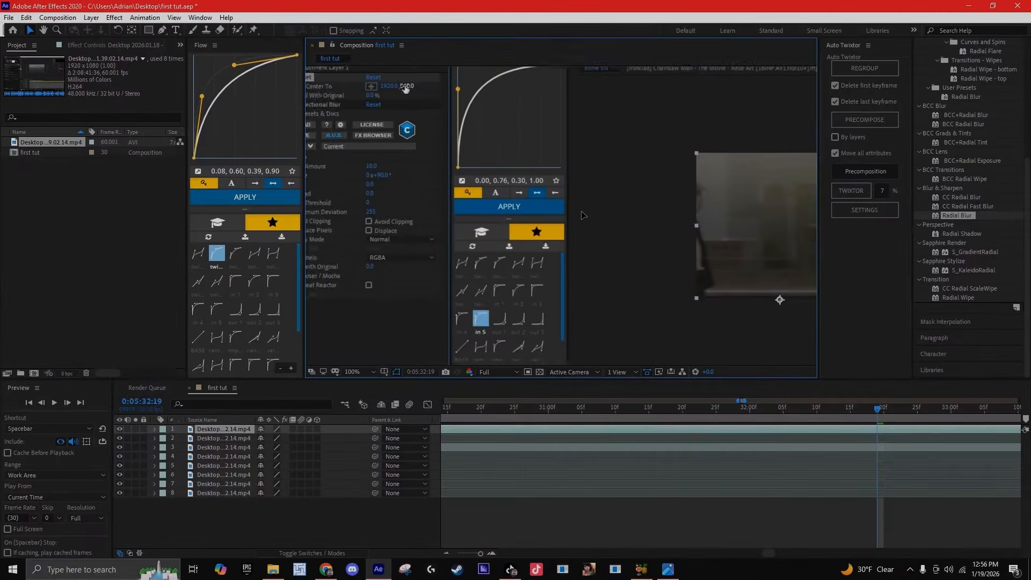
drag(618, 248, 607, 242)
key(q)
drag(331, 98, 332, 99)
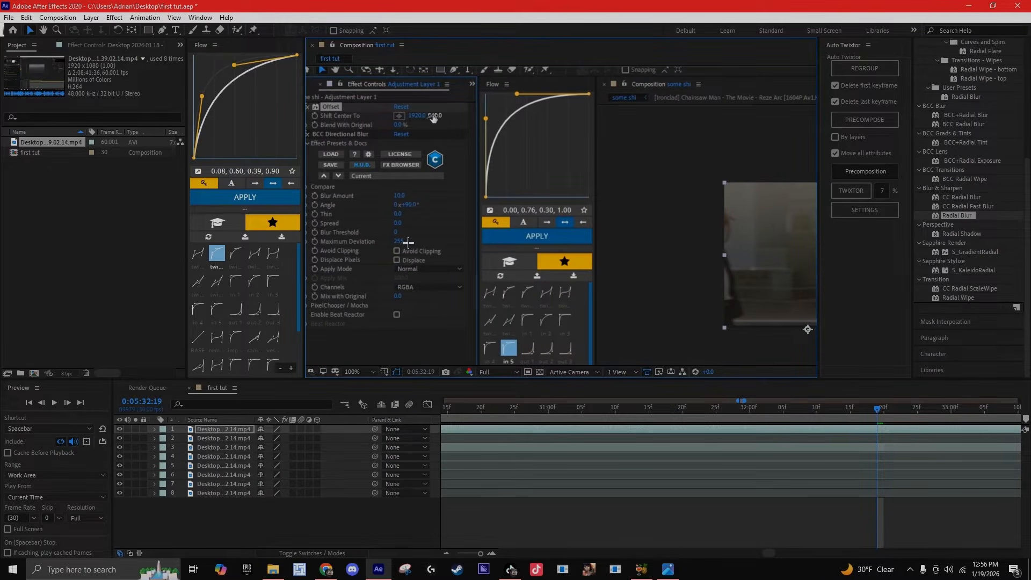
Search the effects and presets for "bcc", browse the matches, and narrow the search to "directiona"
scroll(959, 253, up, 5)
double_click(955, 173)
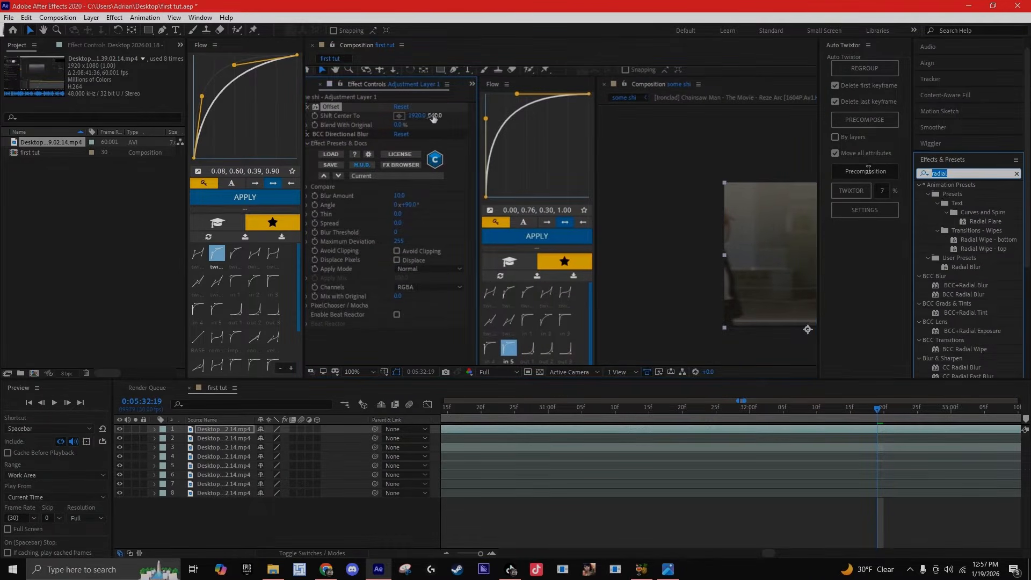
text(bcc)
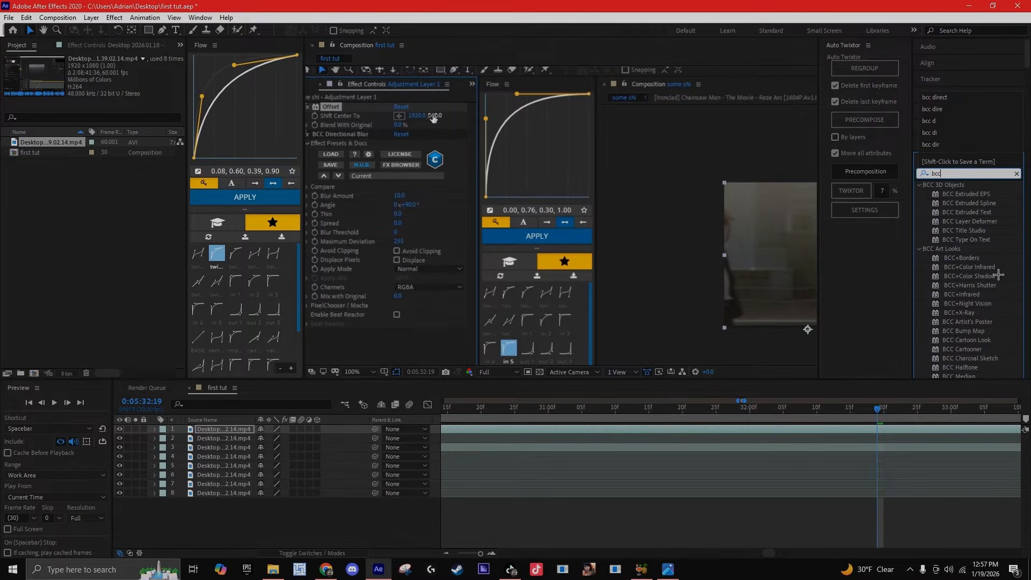
scroll(998, 275, down, 4)
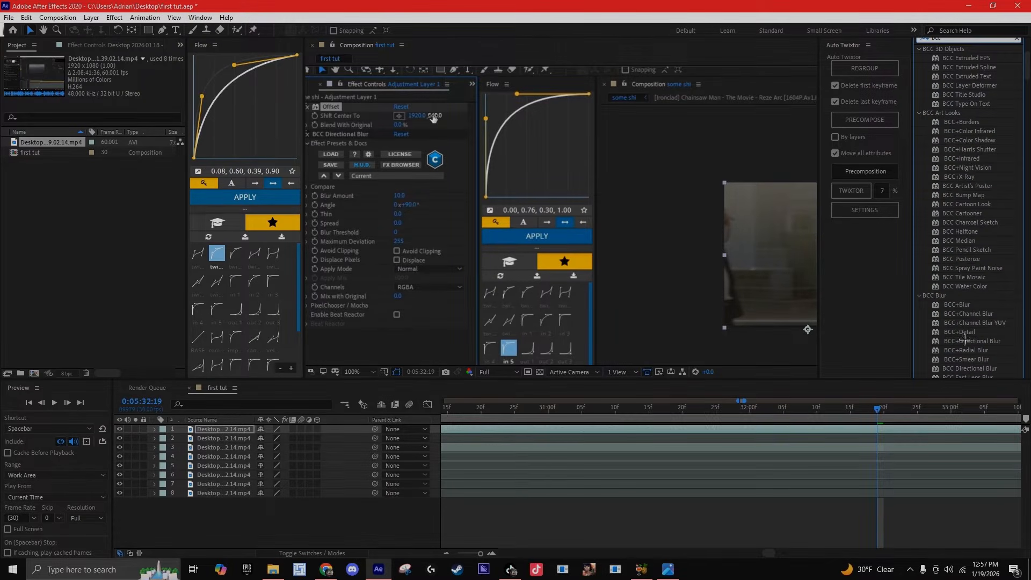
scroll(970, 325, down, 3)
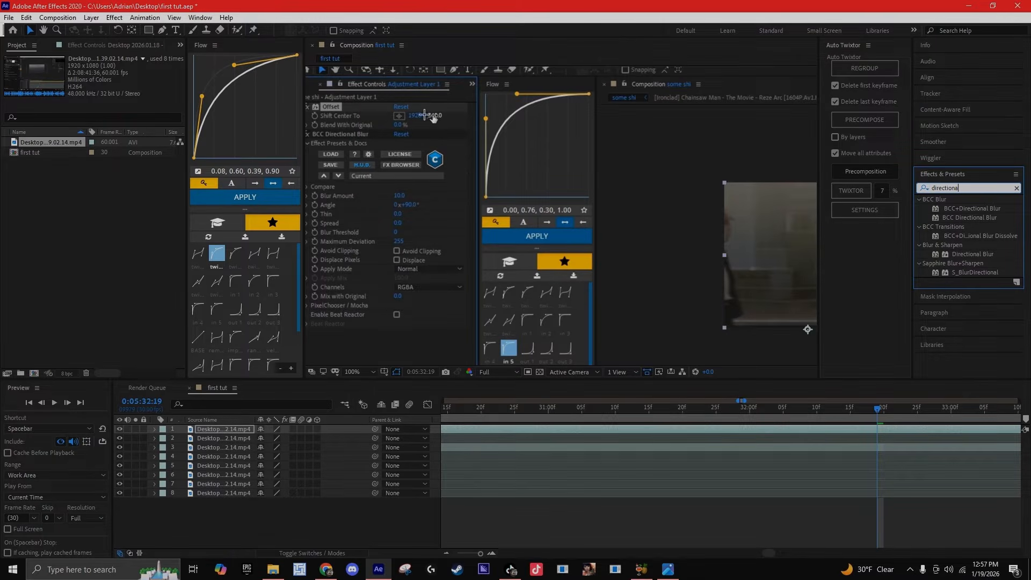
Scrub the footage past 0:05:32:22 to 0:05:34:24 and play back the recorded offset and blur transition
drag(878, 410, 897, 410)
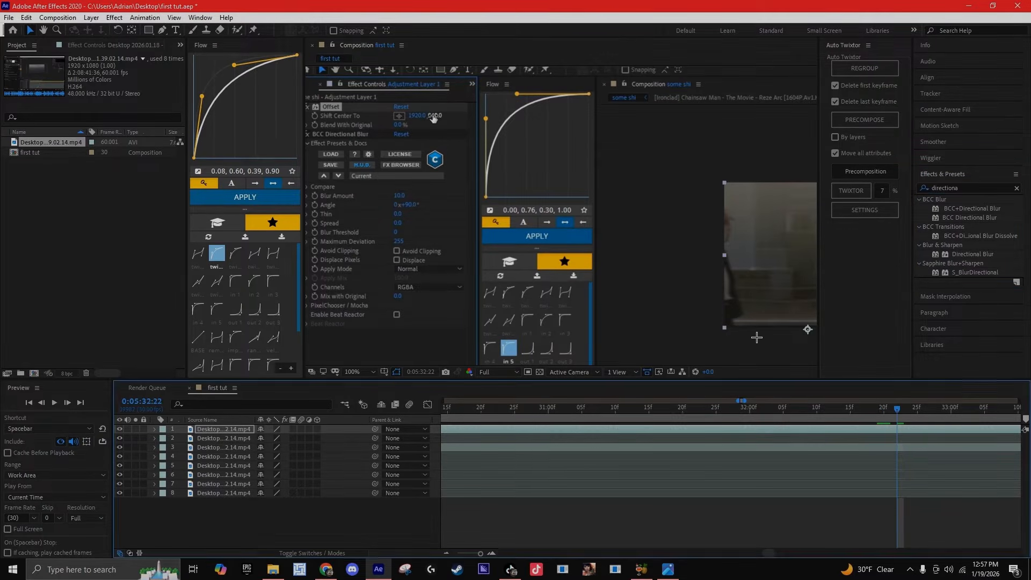
drag(757, 336, 535, 278)
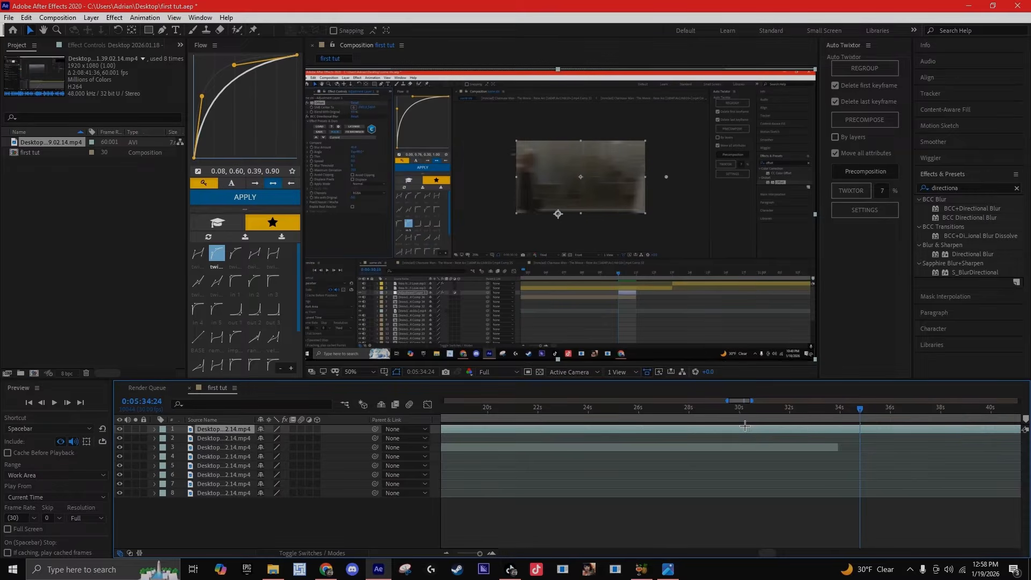
drag(736, 427, 714, 428)
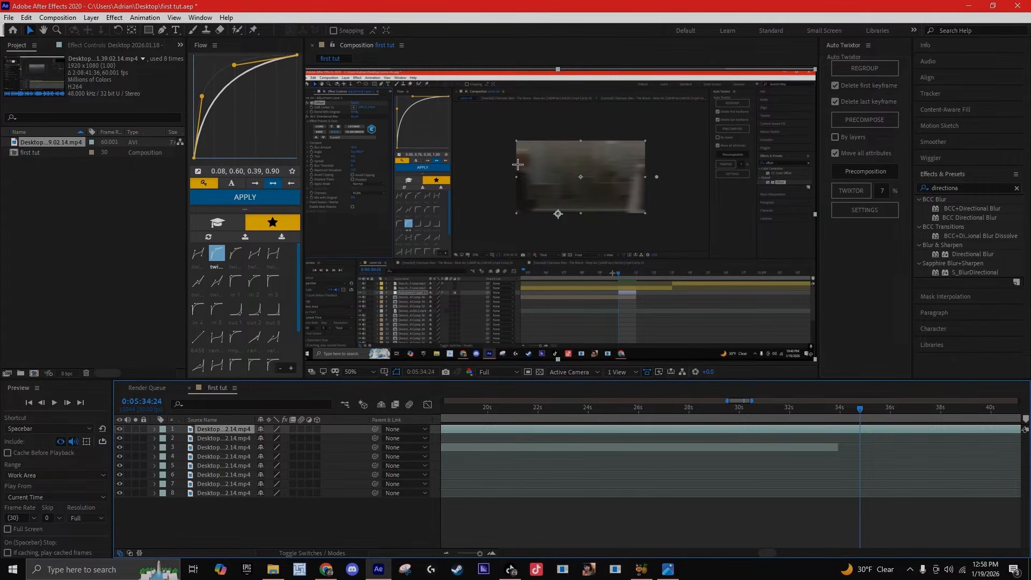
drag(861, 417, 840, 417)
key(space)
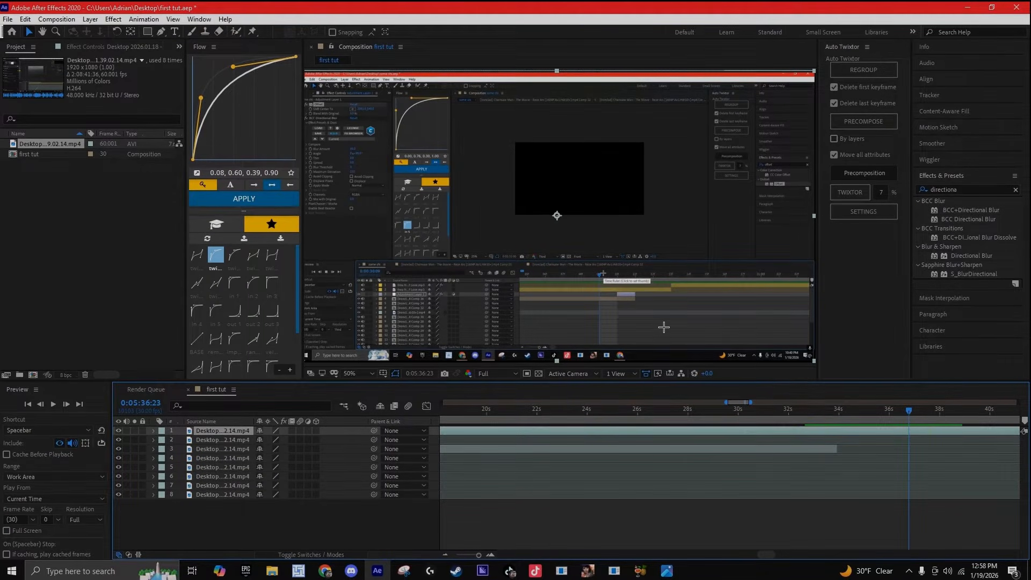
click(664, 327)
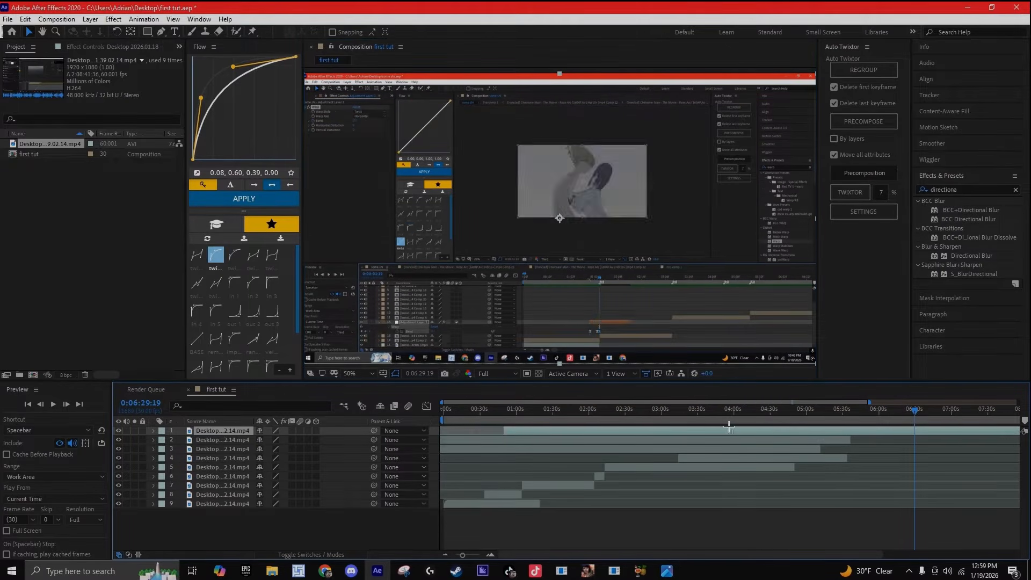
Scrub the footage to 0:06:19:26 and examine the adjustment layer's Warp keyframes and effect settings
mouse_move(907, 423)
mouse_down()
mouse_move(875, 420)
mouse_move(902, 428)
mouse_up()
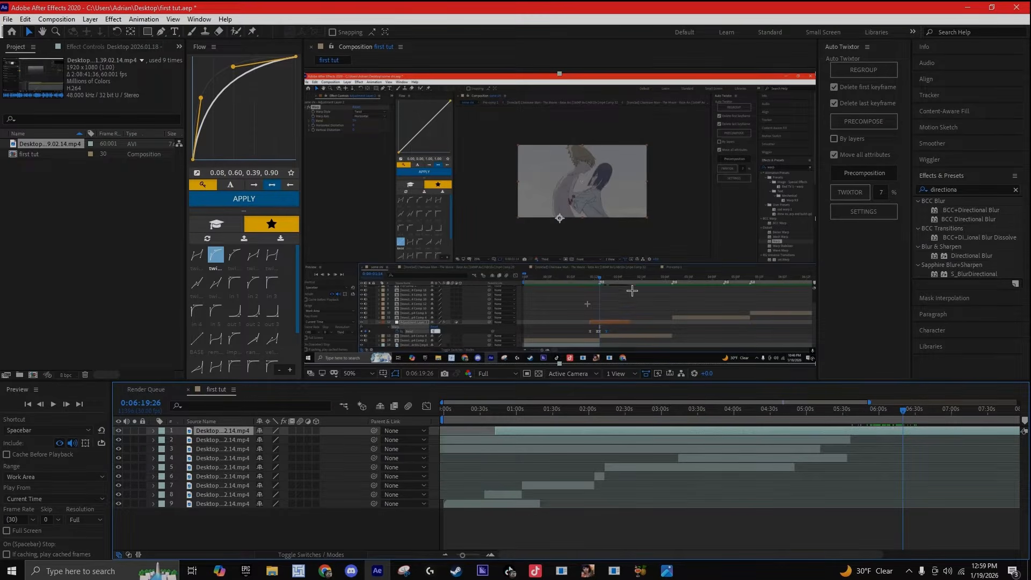
scroll(632, 290, up, 1)
drag(610, 305, 581, 188)
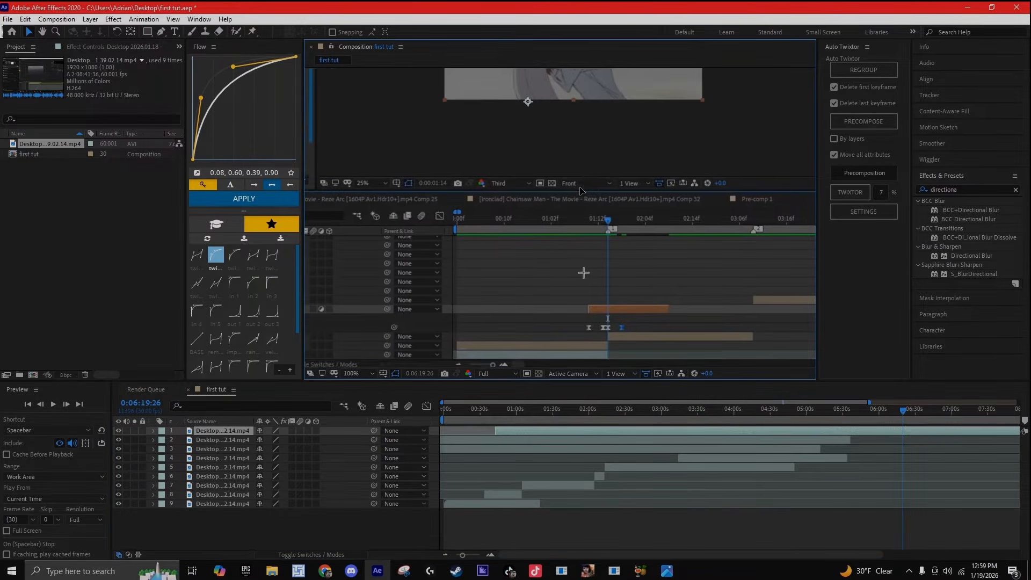
drag(391, 147, 541, 264)
drag(476, 207, 439, 218)
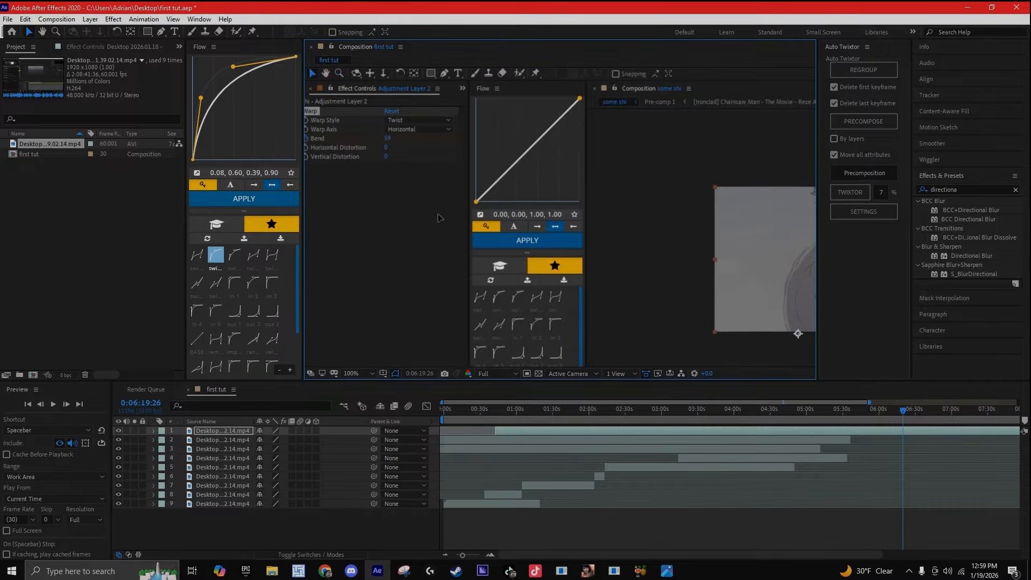
Advance the footage to 0:06:28:23 and examine the recorded Warp Bend setting, Flow curve and resulting clip
drag(903, 412, 952, 419)
drag(721, 314, 562, 294)
drag(882, 402, 914, 411)
drag(488, 239, 622, 257)
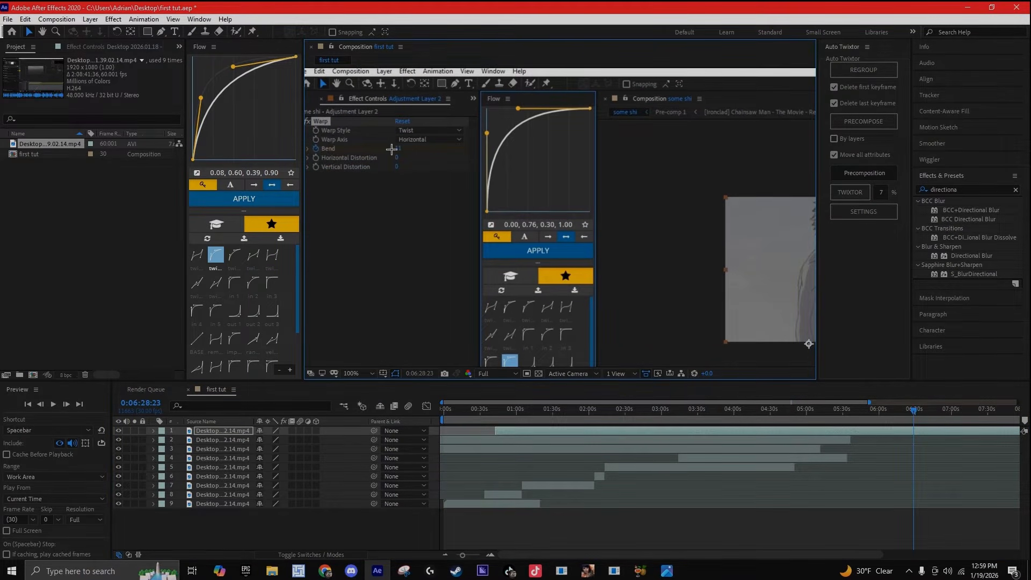
drag(748, 333, 673, 309)
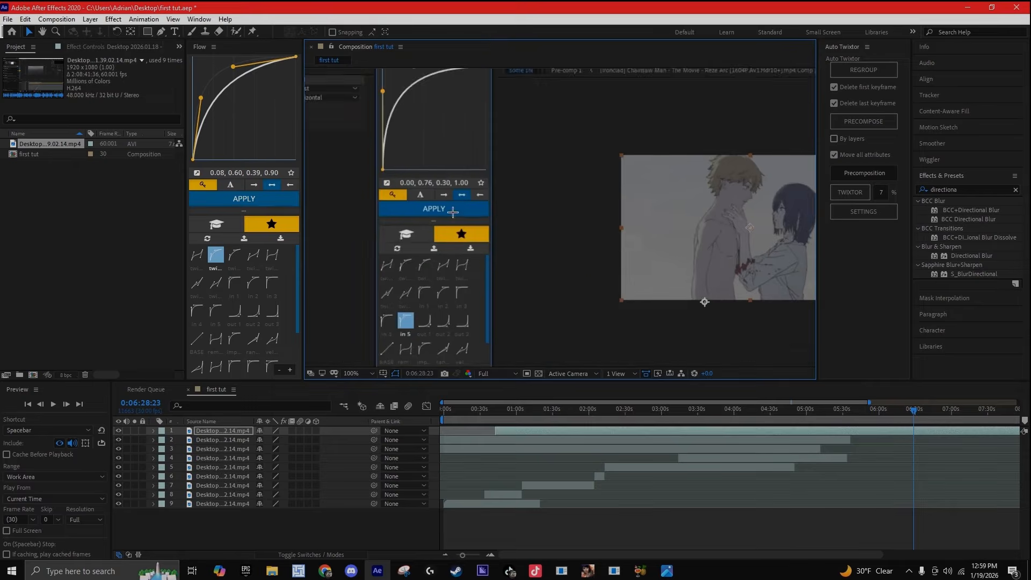
drag(707, 258, 497, 201)
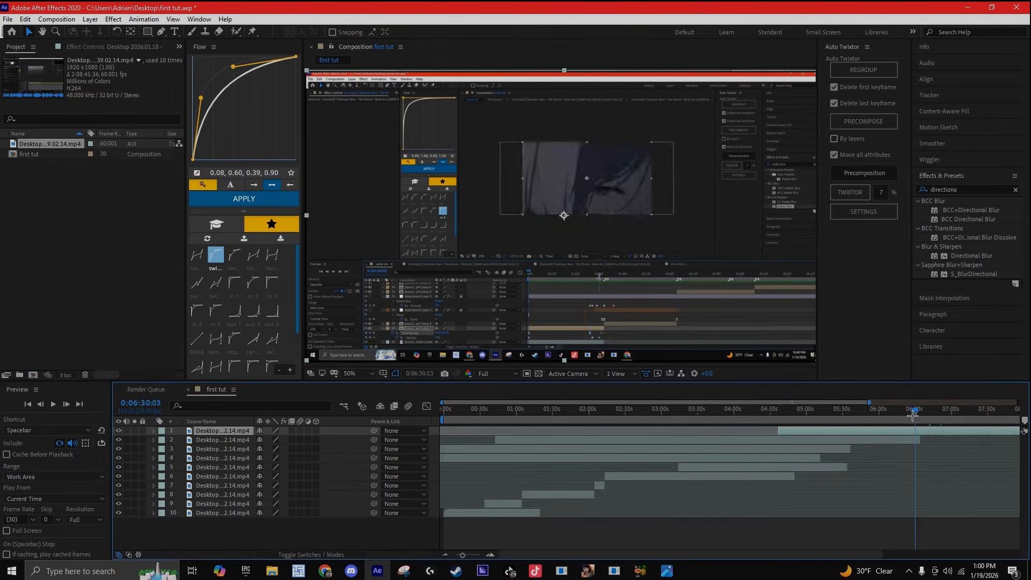
Split the top footage layer at 0:06:27:26 and delete its earlier part
drag(915, 416, 913, 414)
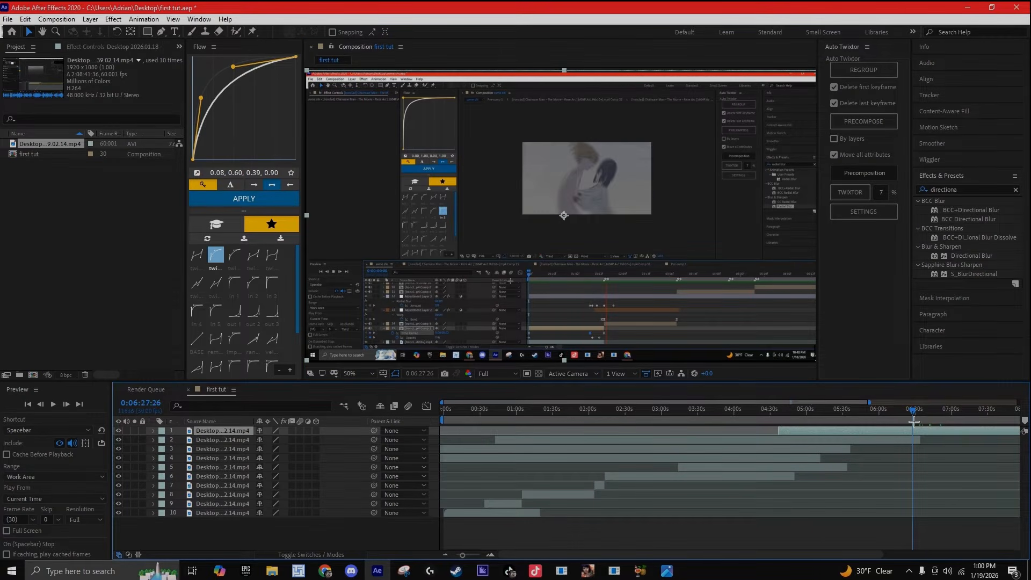
key(ctrl+shift+d)
click(903, 440)
key(Delete)
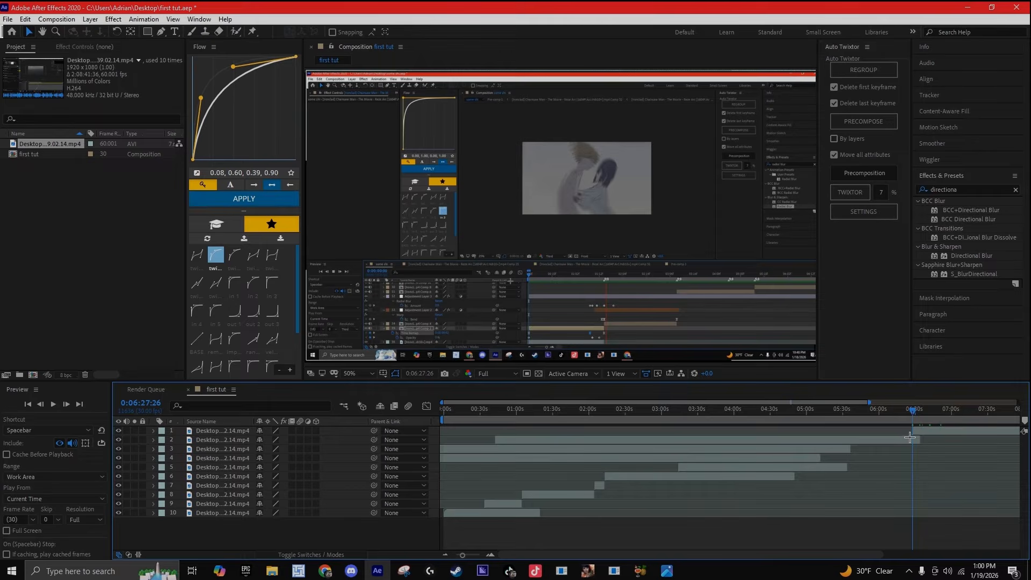
Advance the footage past 0:06:31:00 to 0:06:35:20 and hide the trimmed top footage layer
click(488, 555)
drag(920, 410, 768, 428)
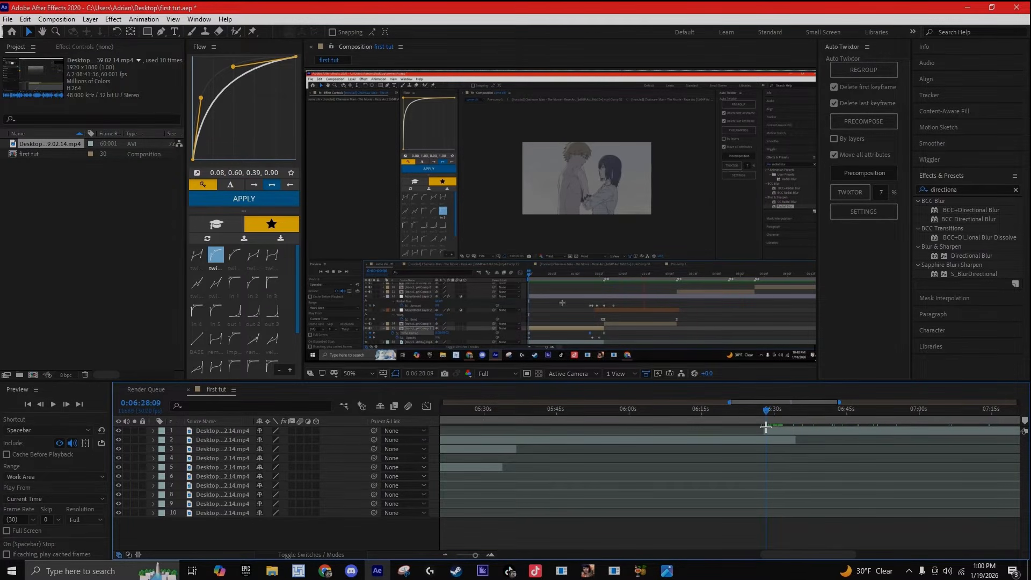
click(490, 555)
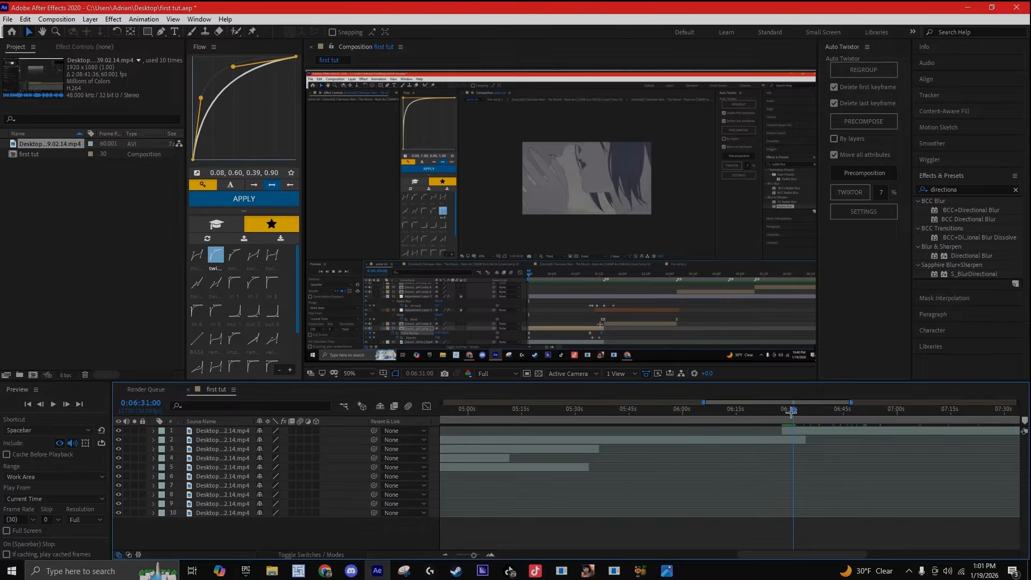
drag(792, 413, 810, 416)
scroll(612, 295, up, 1)
scroll(620, 313, down, 1)
key(ctrl+shift+d)
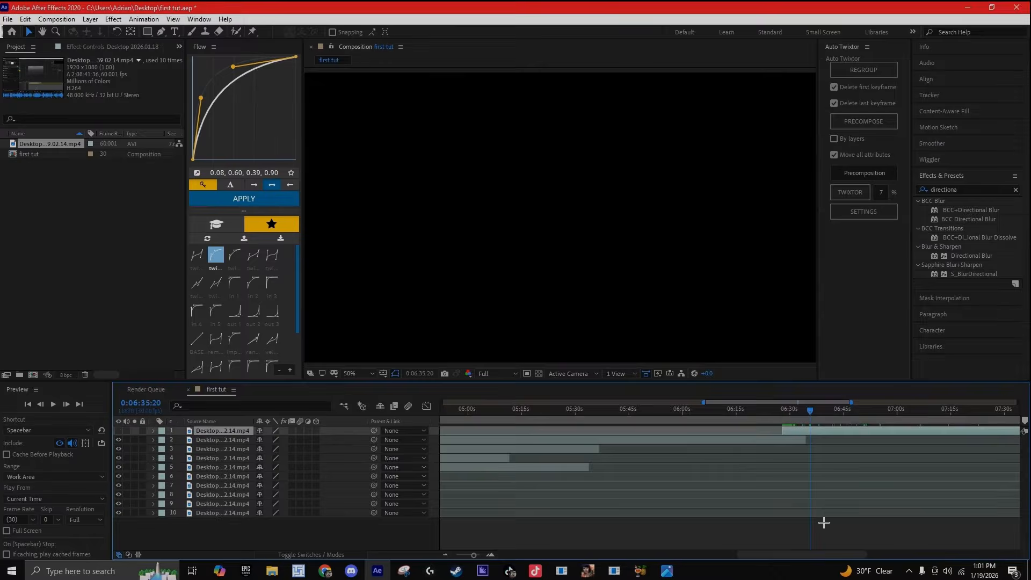
Bring the clip Desktop 2025.02.11 - 15.41.05.01 into the composition and apply Radial Blur to a new adjustment layer above it
key(ctrl+i)
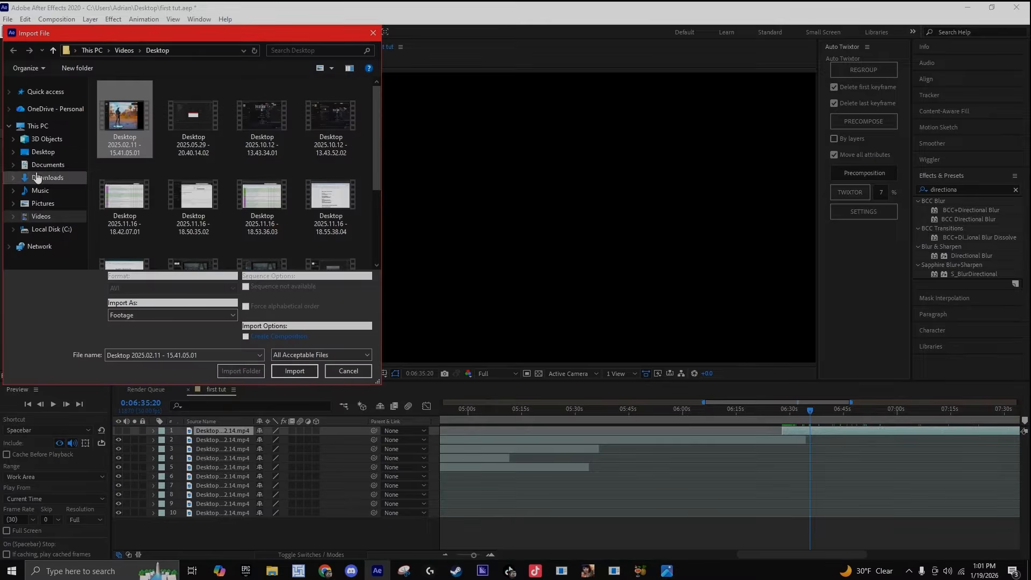
click(294, 371)
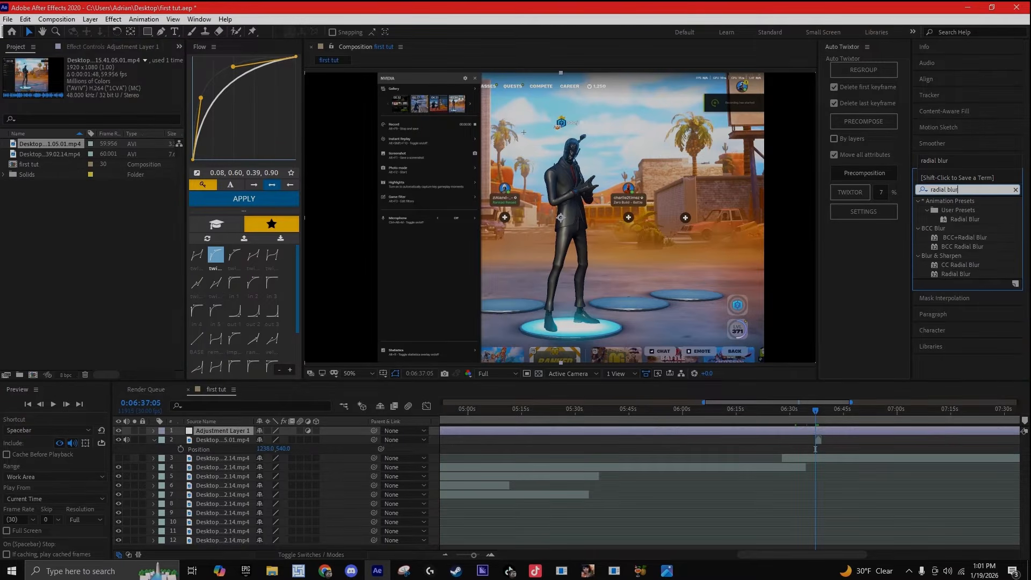
drag(952, 278, 820, 430)
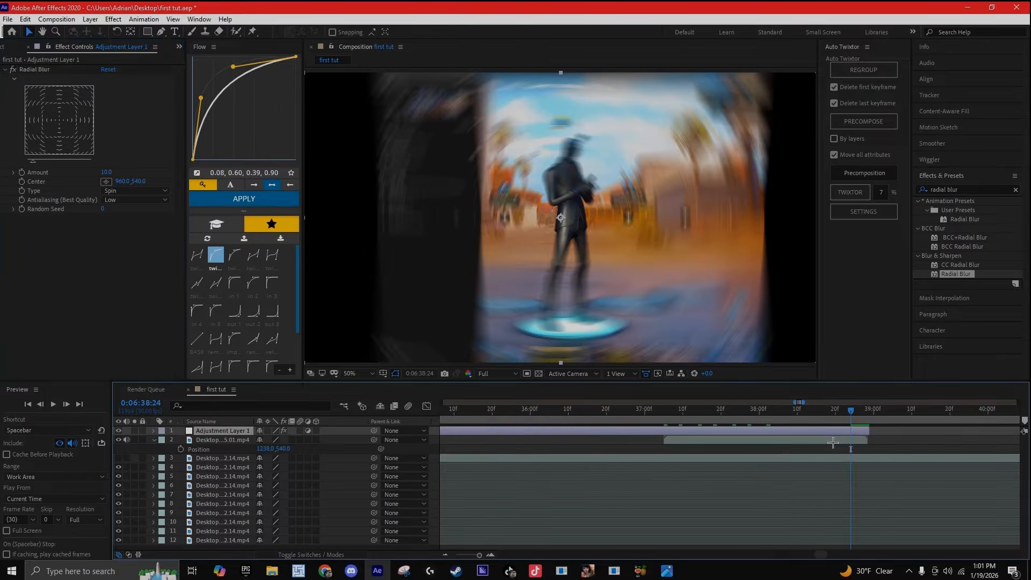
Split the Radial Blur adjustment layer at 0:06:38:24 near the clip's end and delete its earlier part
key(ctrl+shift+d)
click(833, 440)
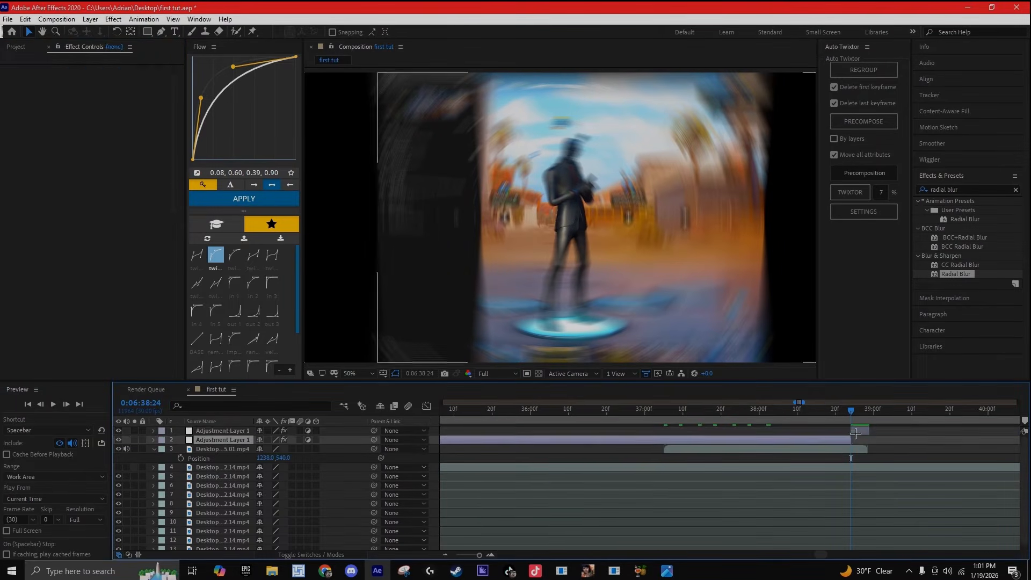
key(Delete)
Set a starting Radial Blur Amount keyframe of 0 at 0:06:38:24 on the remaining adjustment layer
click(857, 432)
click(106, 173)
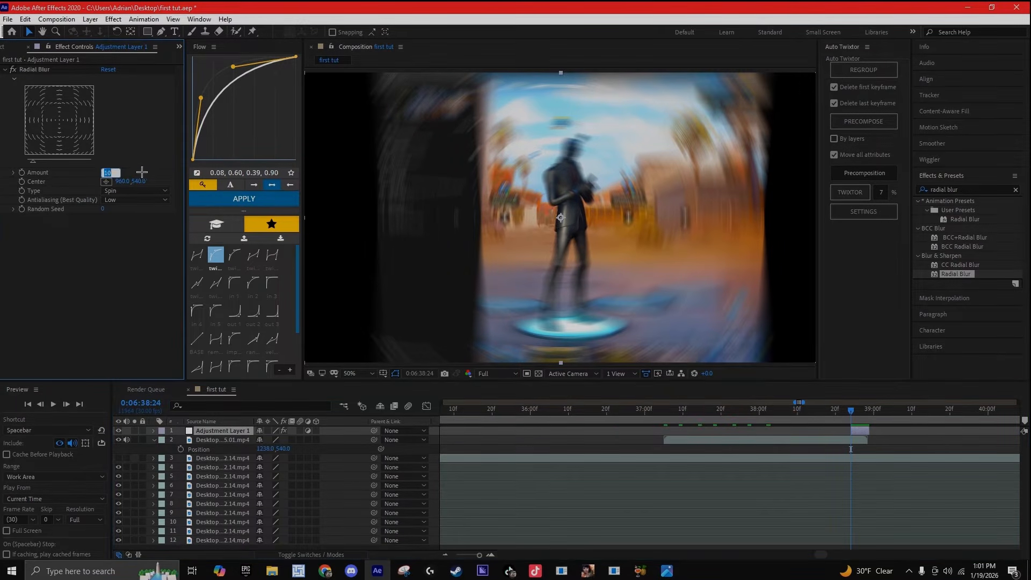
text(0)
key(Return)
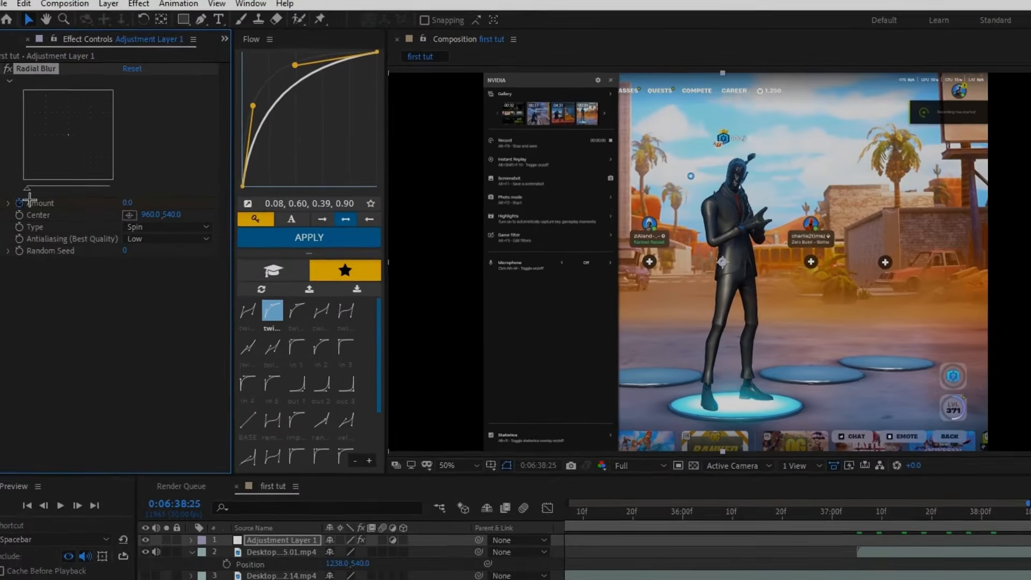
Keyframe the Radial Blur Amount frame by frame up to 0:06:38:27, raising it to 10
click(105, 172)
text(10)
key(Return)
key(Page_Down)
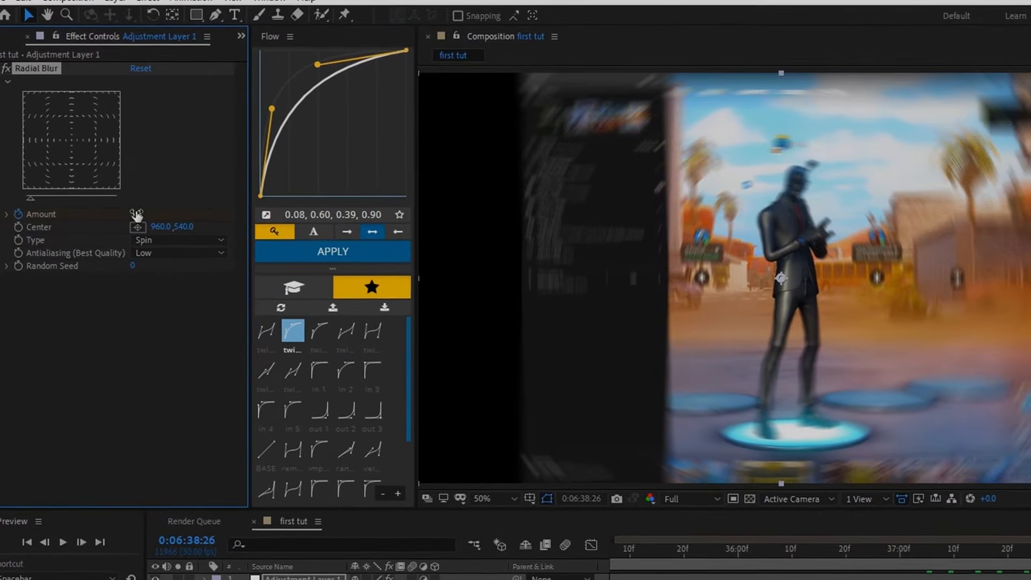
click(135, 211)
text(0)
key(Return)
key(Page_Down)
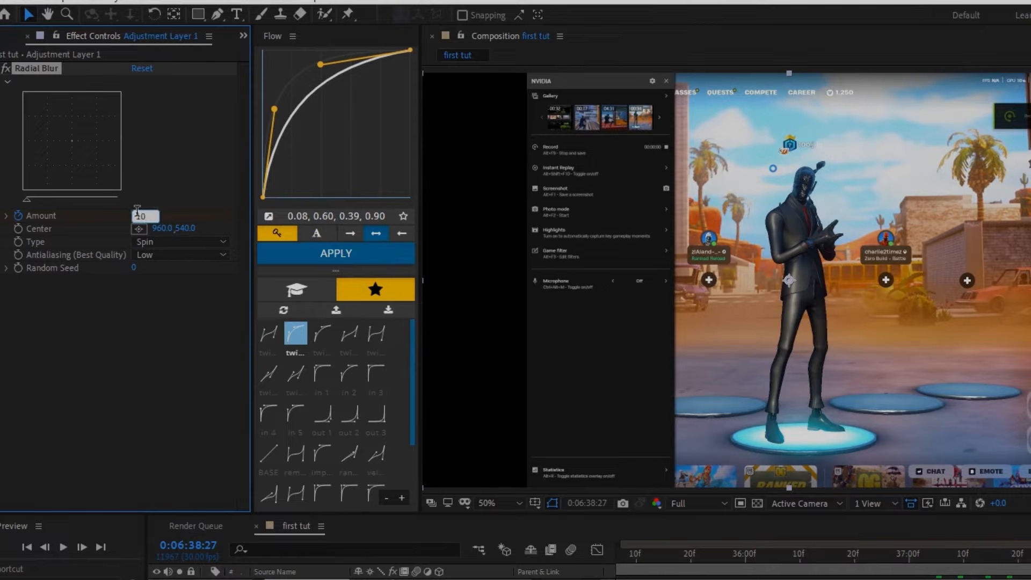
key(Return)
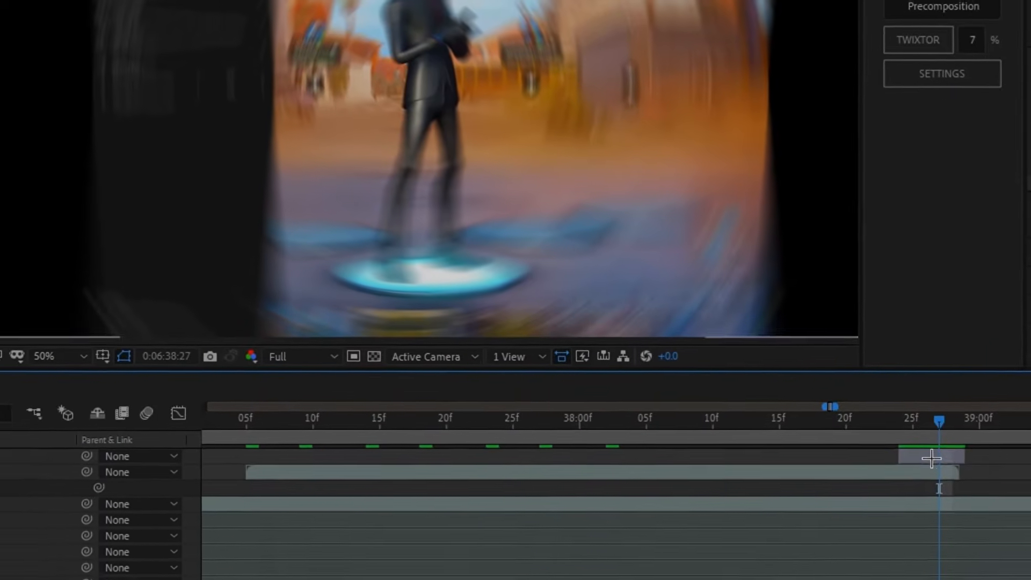
Reveal the blur keyframes and shift the adjustment layer one frame later so it starts at 0:06:38:25
click(932, 458)
key(u)
drag(932, 458, 943, 458)
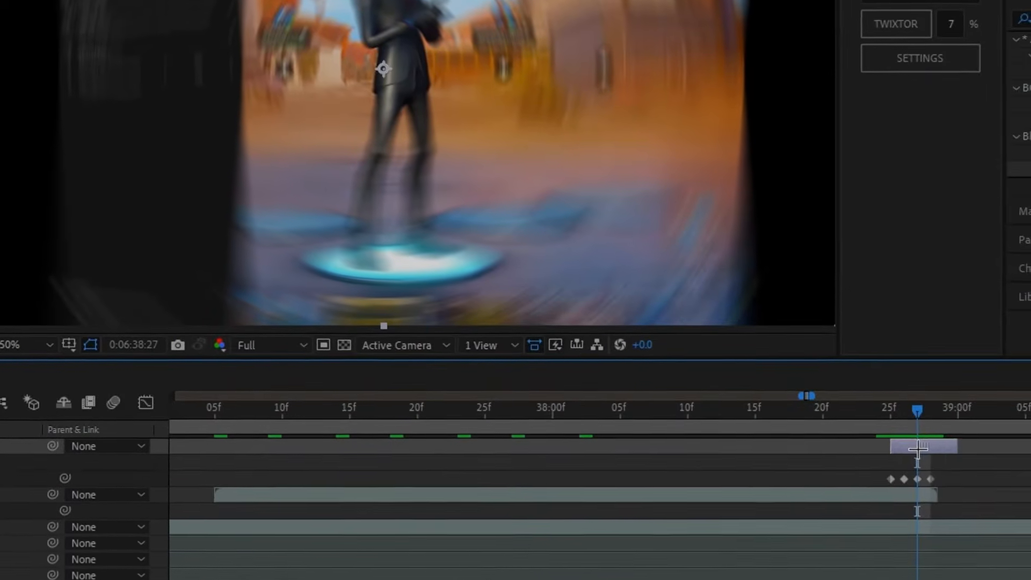
Add a second adjustment layer, split it at 0:06:38:27, and delete the part before that frame
drag(940, 423, 912, 430)
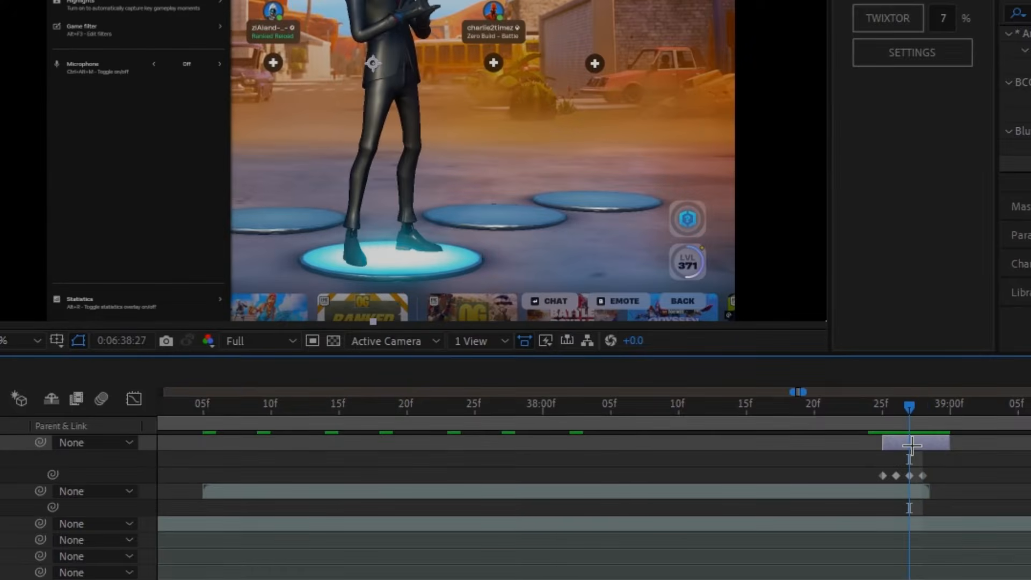
key(ctrl+alt+y)
key(ctrl+shift+d)
click(898, 460)
key(Delete)
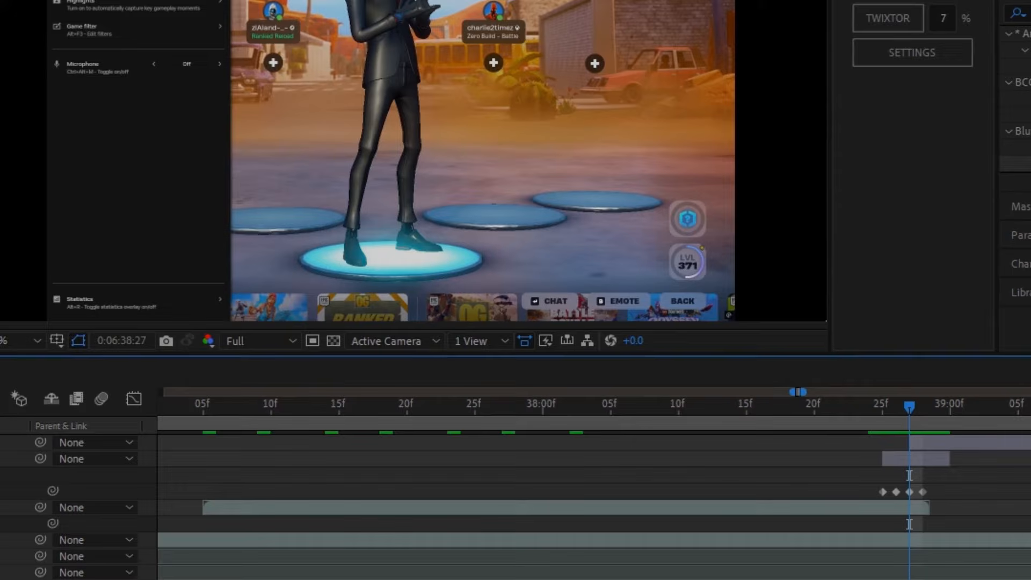
Search the effects for "invert" and apply the user preset Invert to the second adjustment layer
click(1021, 12)
text(invert)
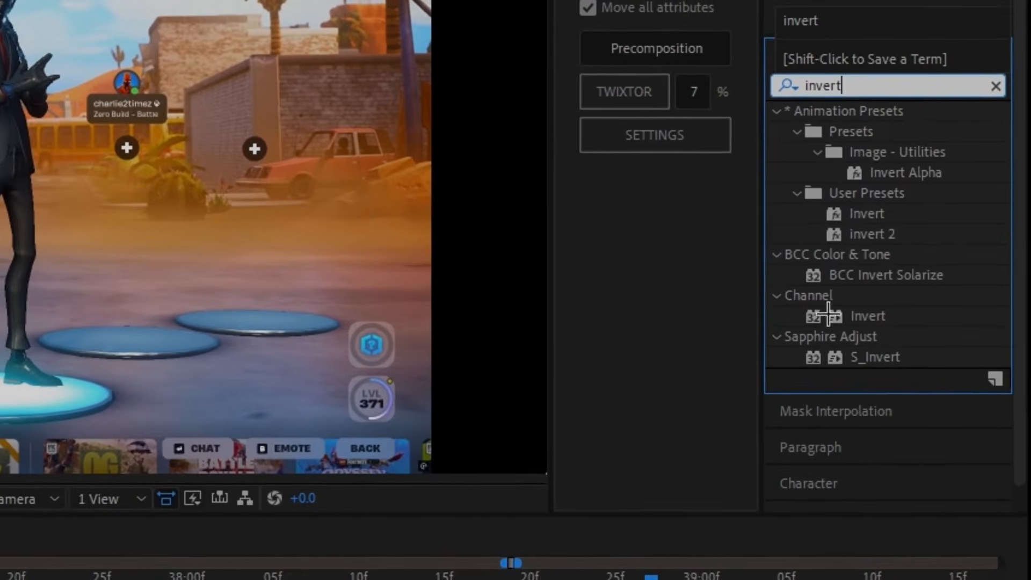
double_click(866, 214)
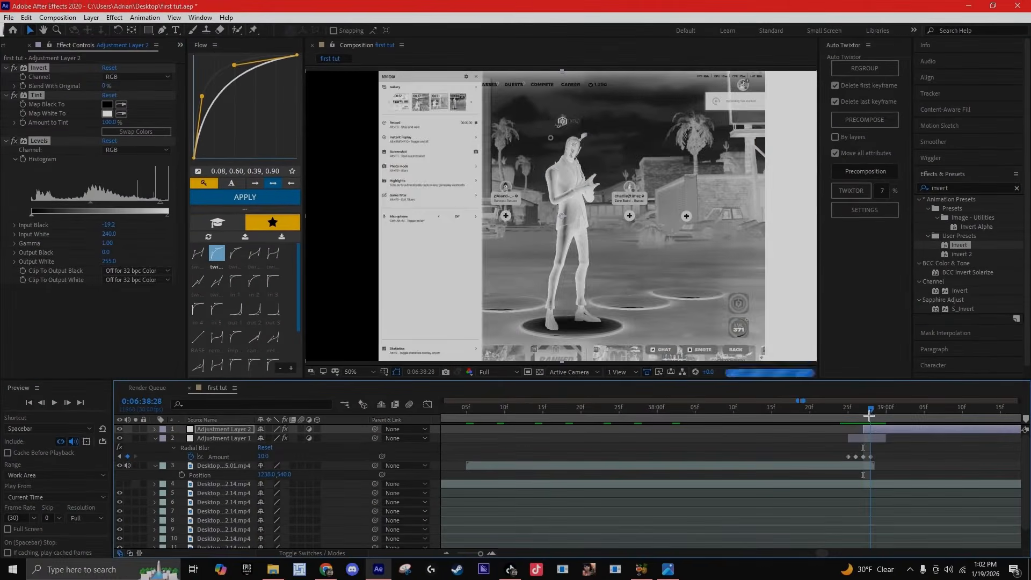
Shorten the inverted adjustment layer to a single frame and play the clip back from 0:06:37:06
click(470, 408)
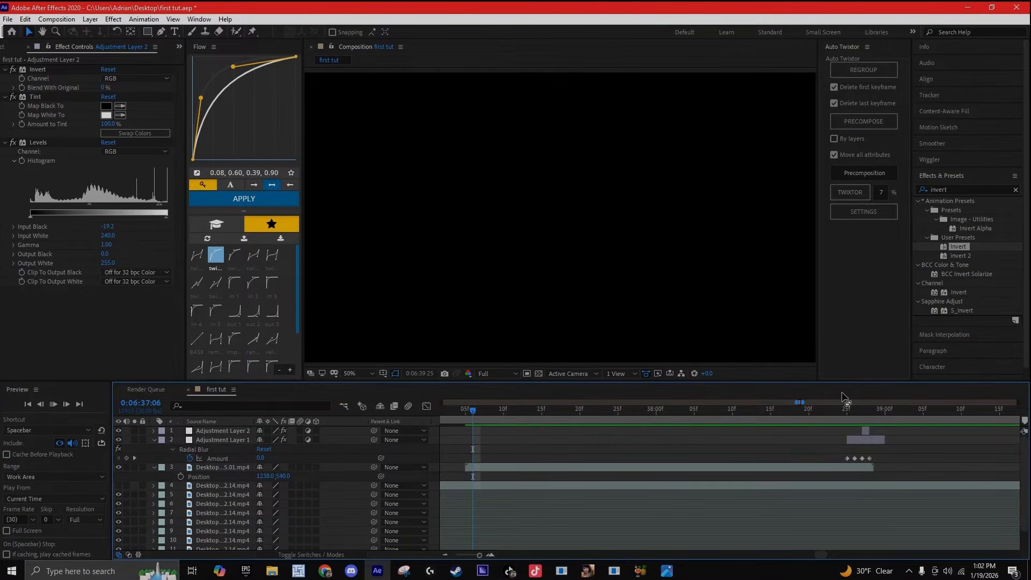
key(space)
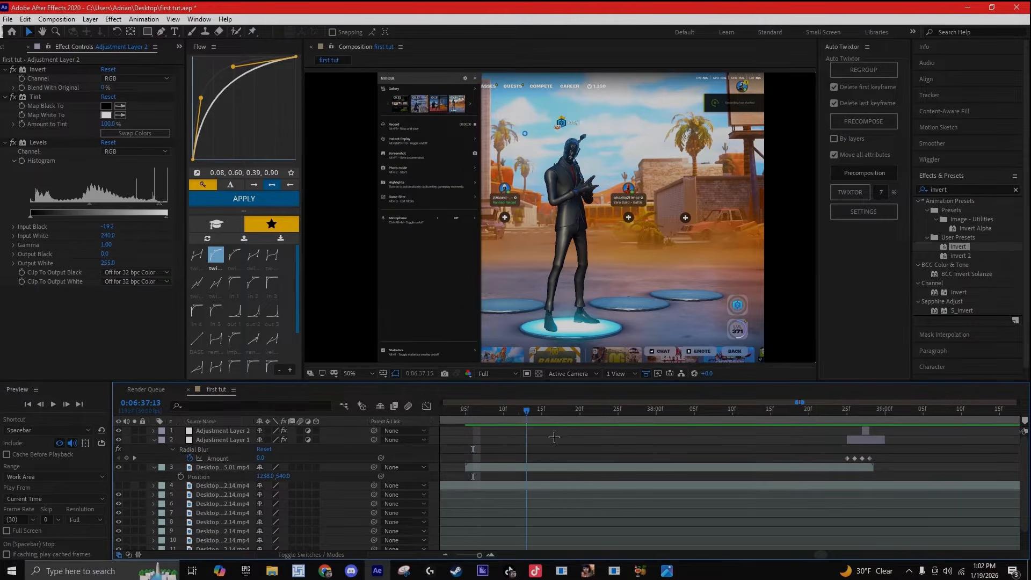
key(Page_Down)
key(Page_Down)
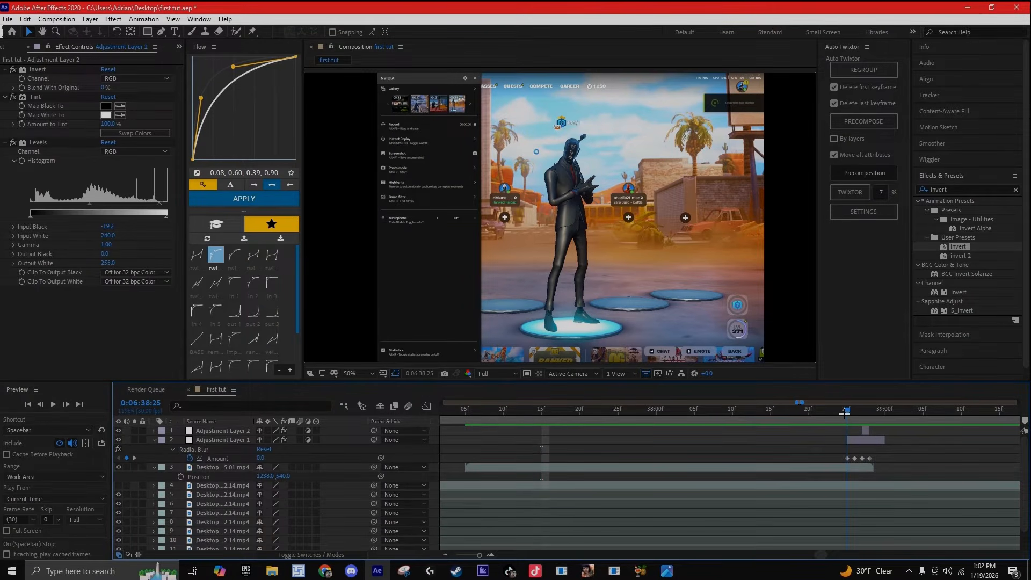
Examine the Radial Blur keyframes at 0:06:38:25 and 0:06:38:26 and play back the end of the clip
drag(851, 415, 849, 416)
click(852, 419)
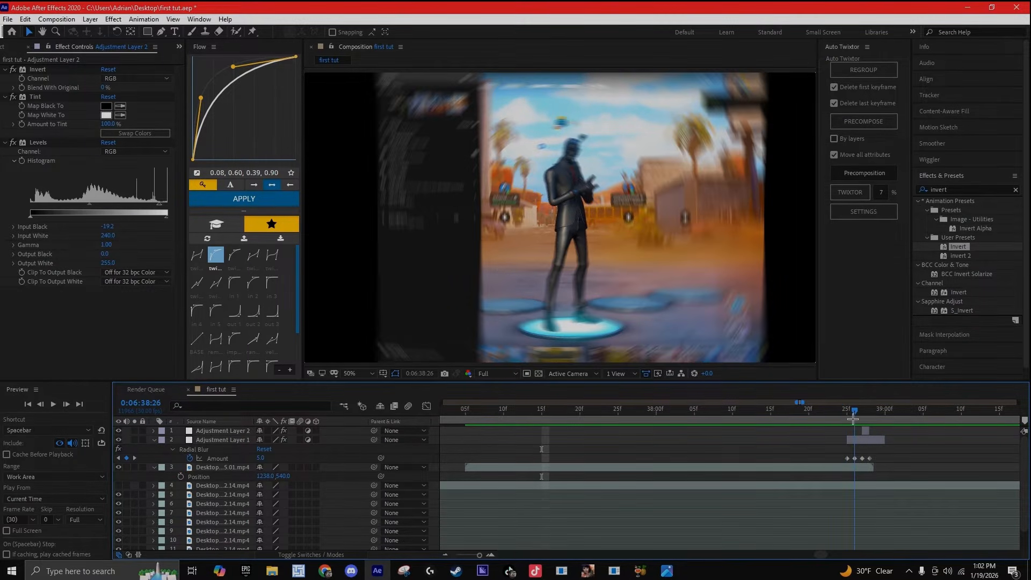
drag(857, 423, 802, 429)
key(space)
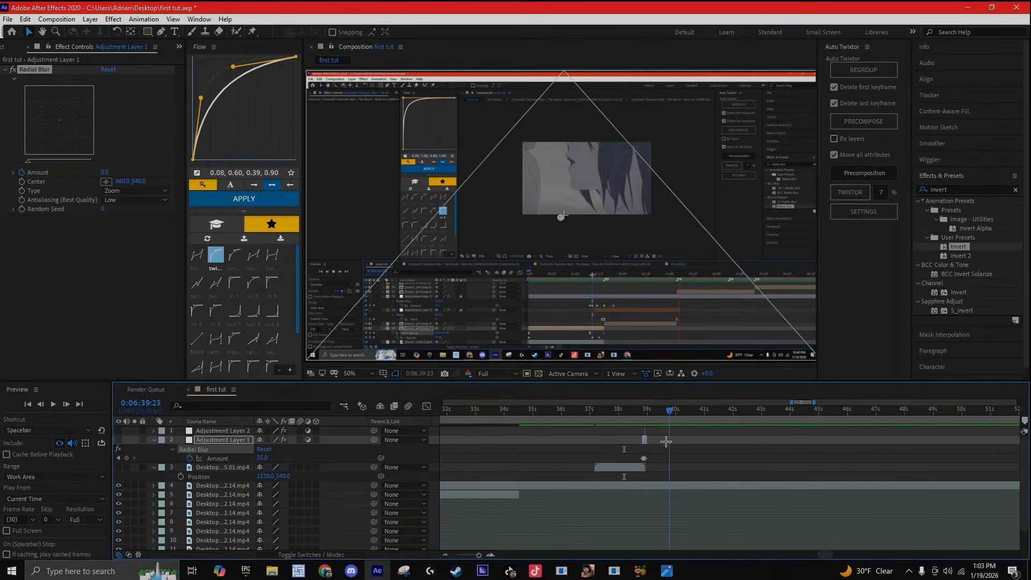
Move the Radial Blur adjustment layer to the start of the clip so it begins at 0:06:37:04
drag(627, 439, 592, 457)
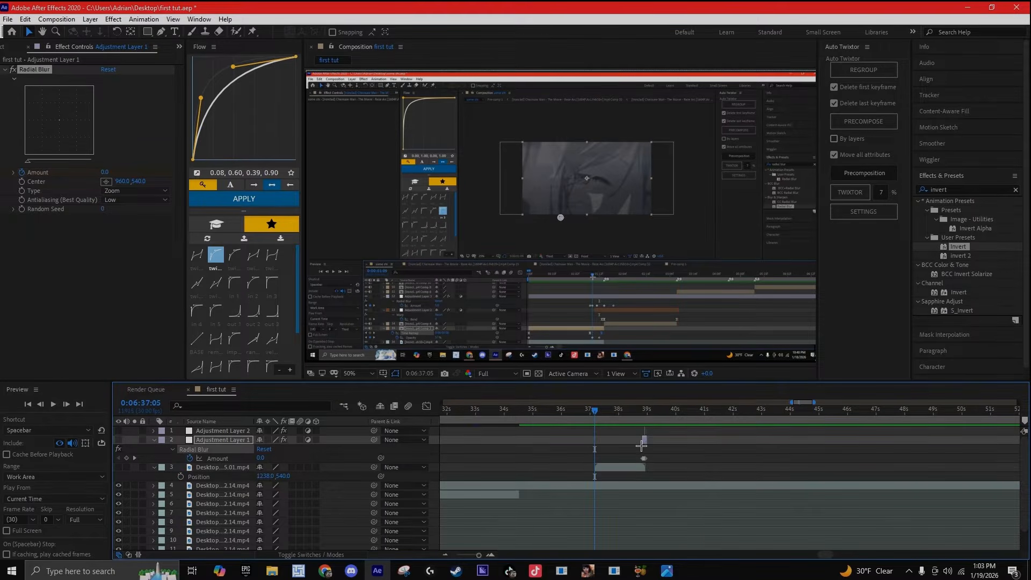
click(492, 555)
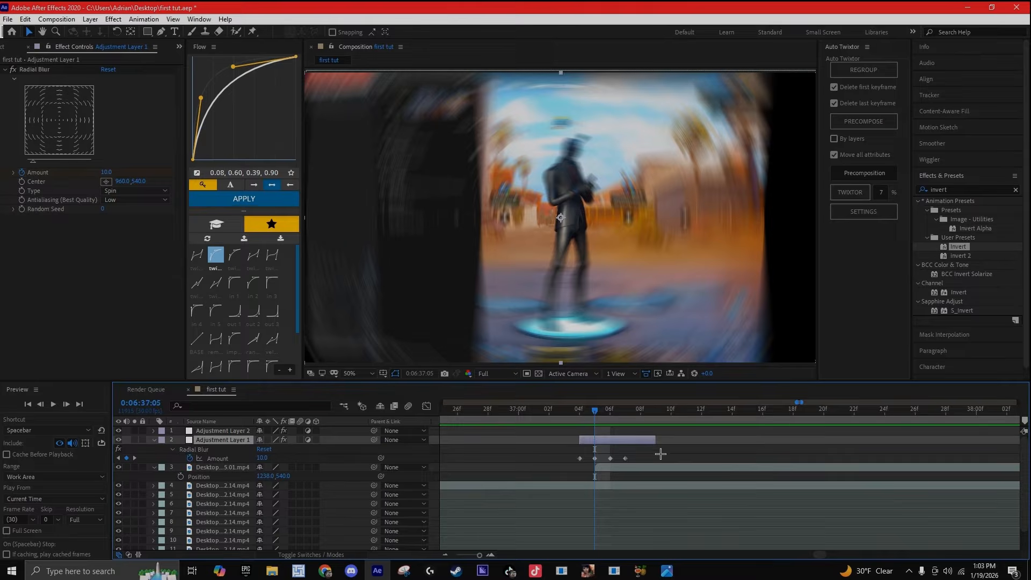
Clear the moved adjustment layer's four Radial Blur Amount keyframes, keeping the effect with an Amount of 10
drag(661, 454, 545, 461)
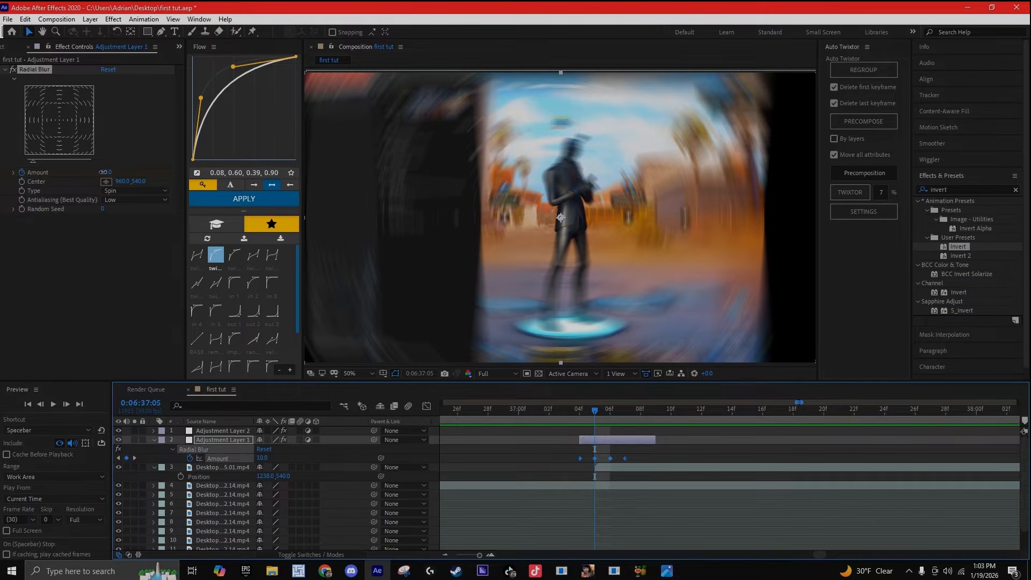
drag(103, 171, 99, 172)
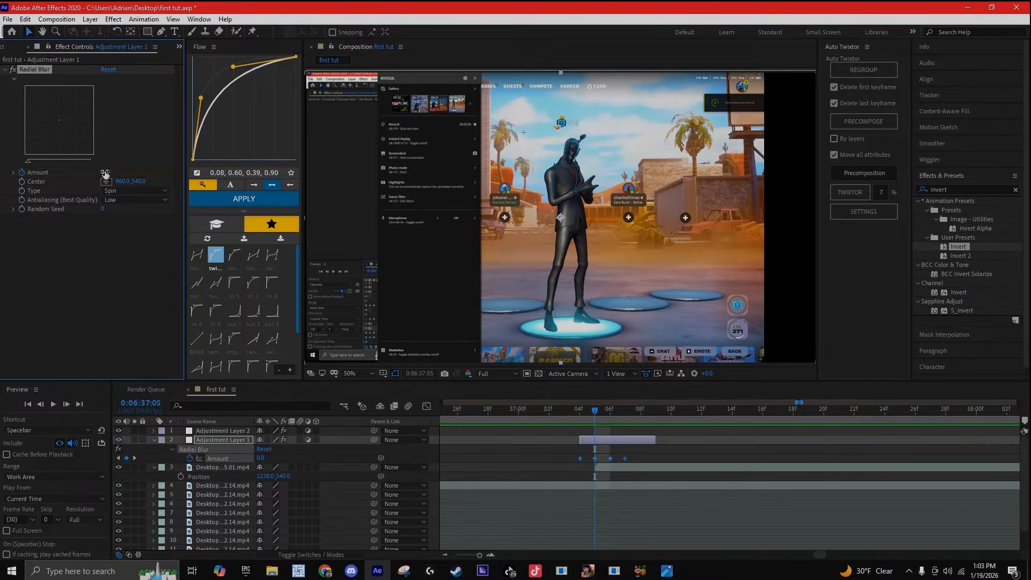
text(10)
key(Return)
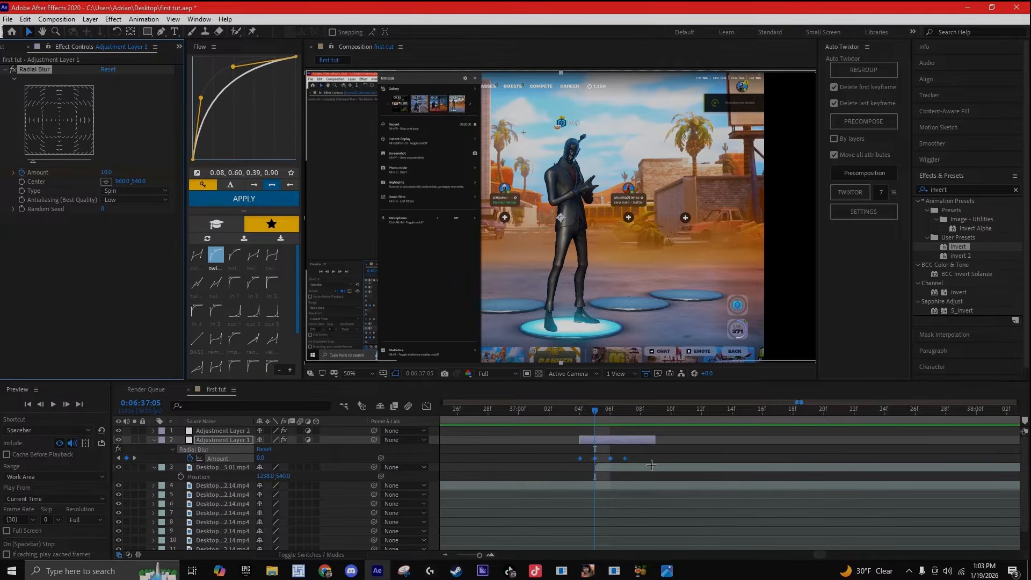
key(Delete)
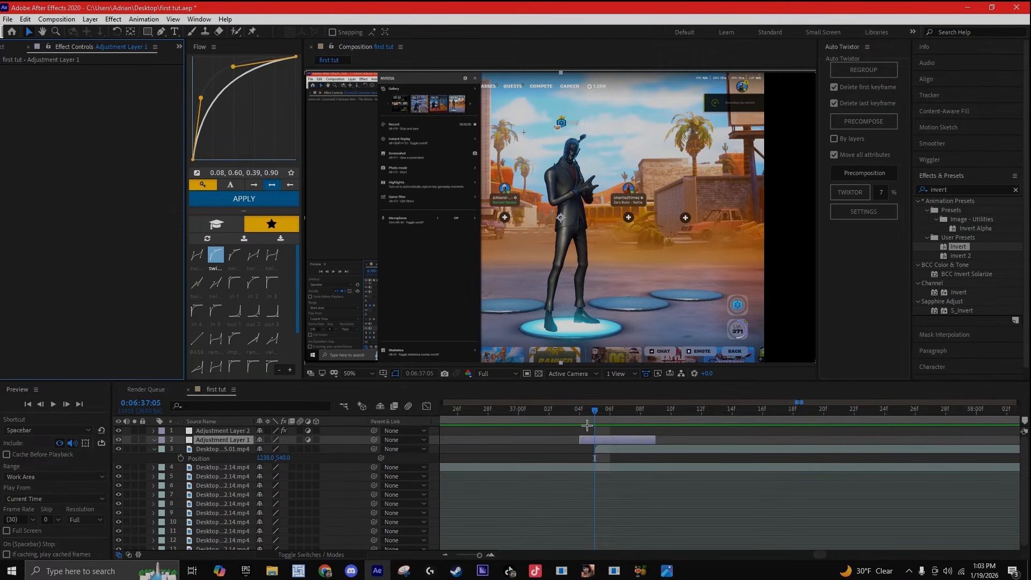
key(ctrl+z)
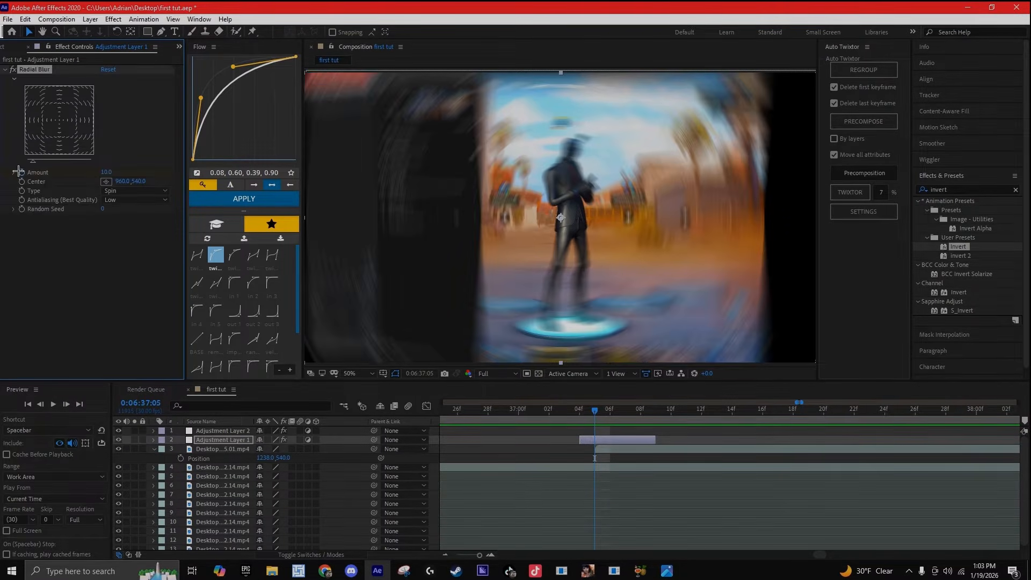
Add a Radial Blur Amount keyframe of 10 at 0:06:37:05 and extend the adjustment layer's start back to 0:06:37:03
key(u)
click(594, 458)
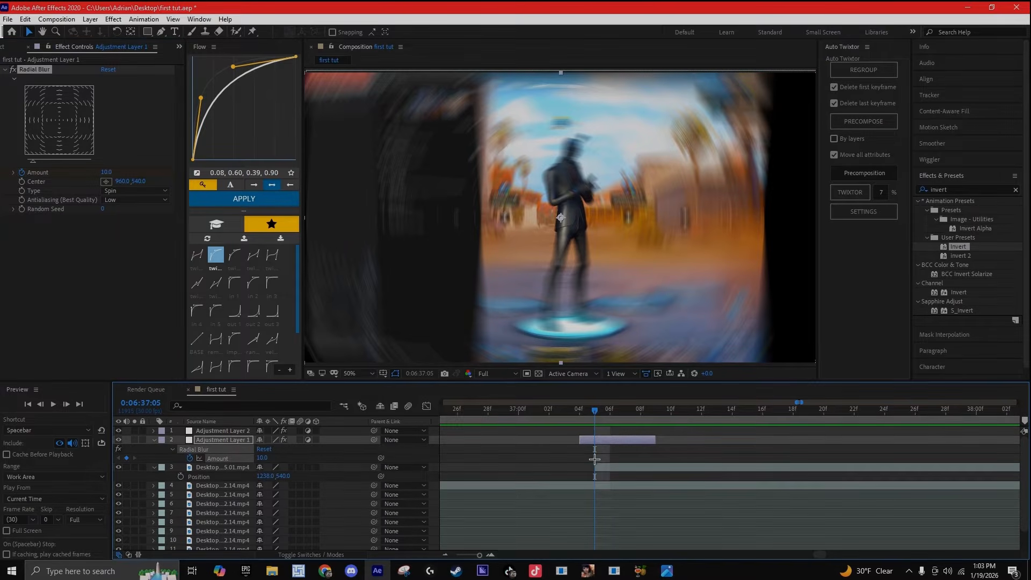
key(Page_Up)
key(Page_Up)
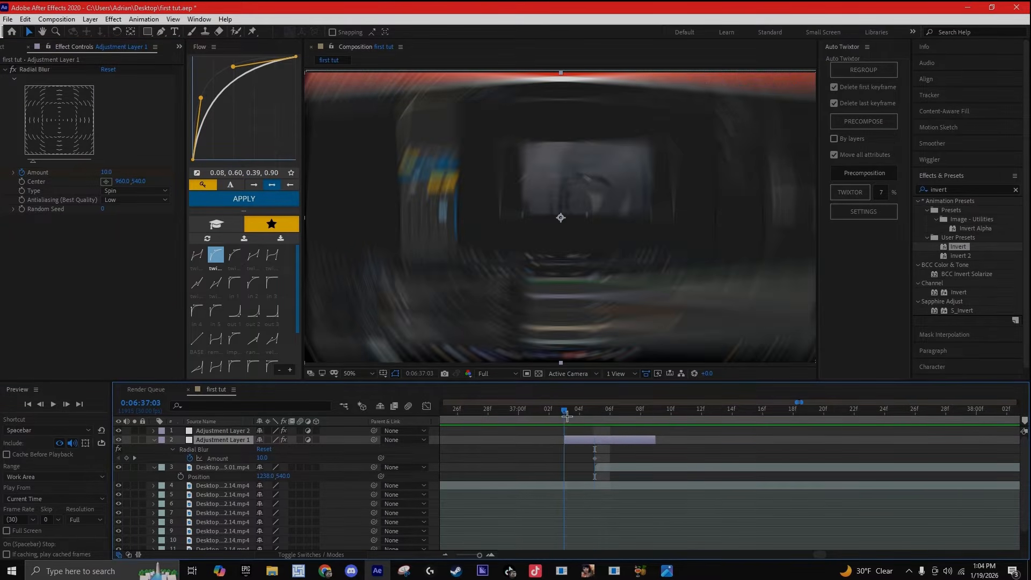
Keyframe the Radial Blur Amount to 0 at 0:06:37:03 and 0:06:37:07, and return to just before the transition
text(0)
key(Return)
key(Page_Down)
key(Page_Down)
key(Page_Down)
key(Page_Down)
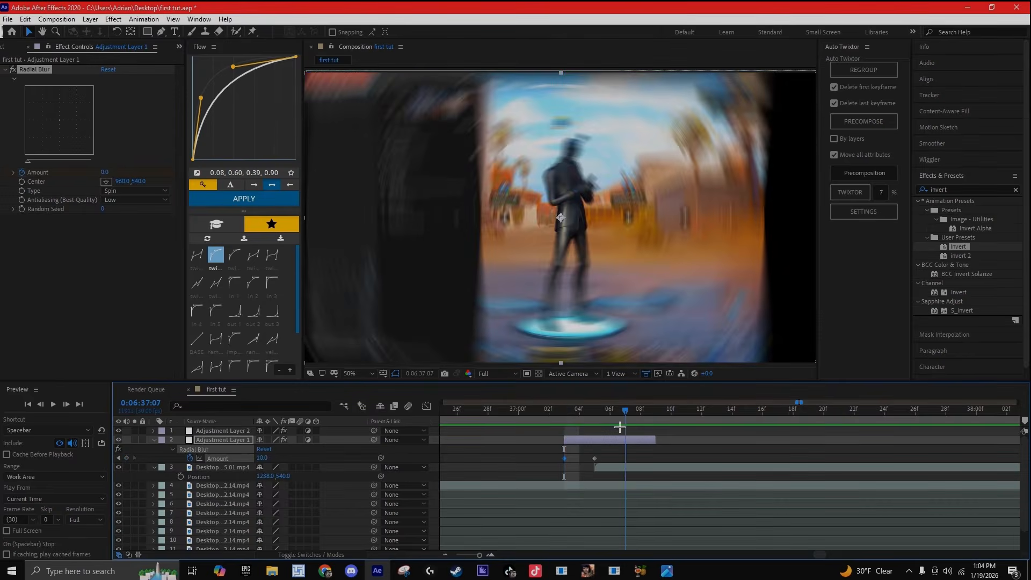
click(338, 449)
click(542, 411)
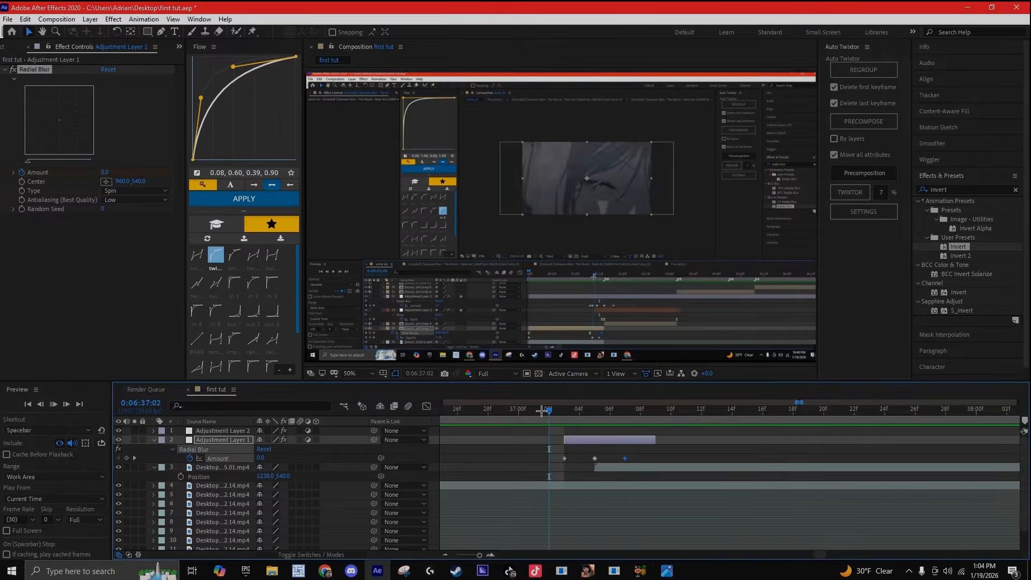
Change the Radial Blur type to Zoom, set its Amount to 25 at 0:06:37:05, and preview the transition
key(space)
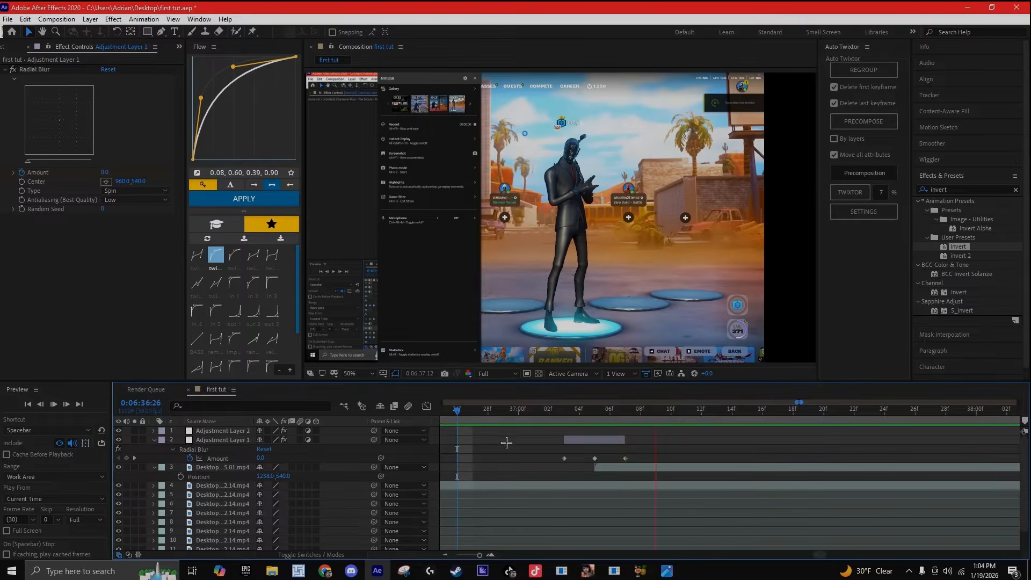
click(597, 458)
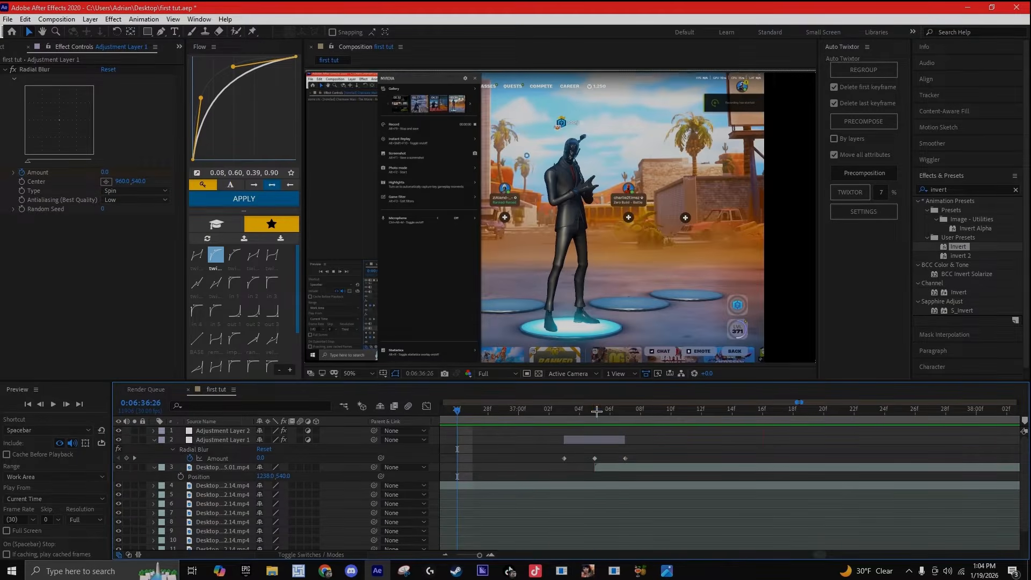
click(116, 190)
click(115, 208)
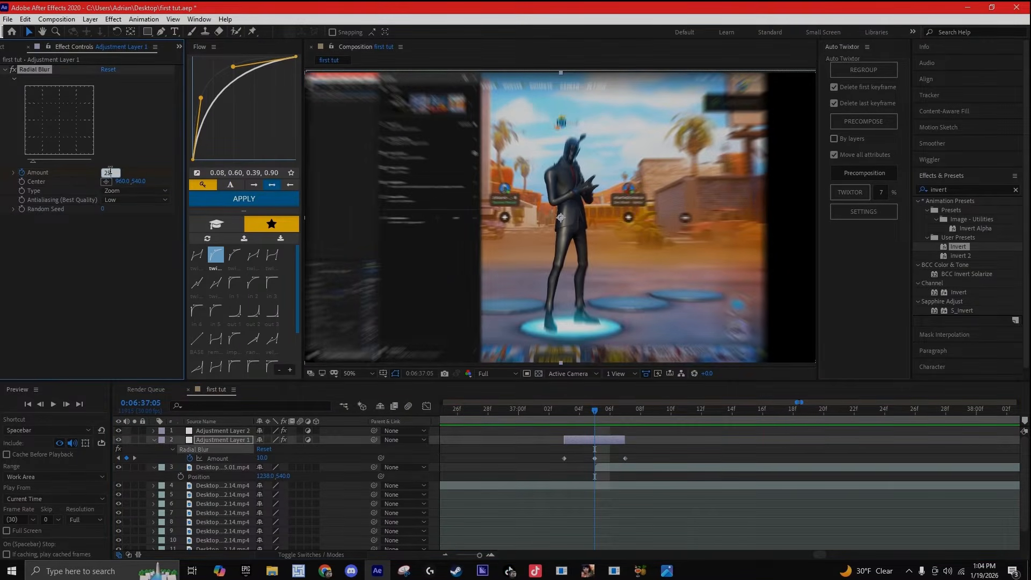
key(Return)
click(537, 412)
key(space)
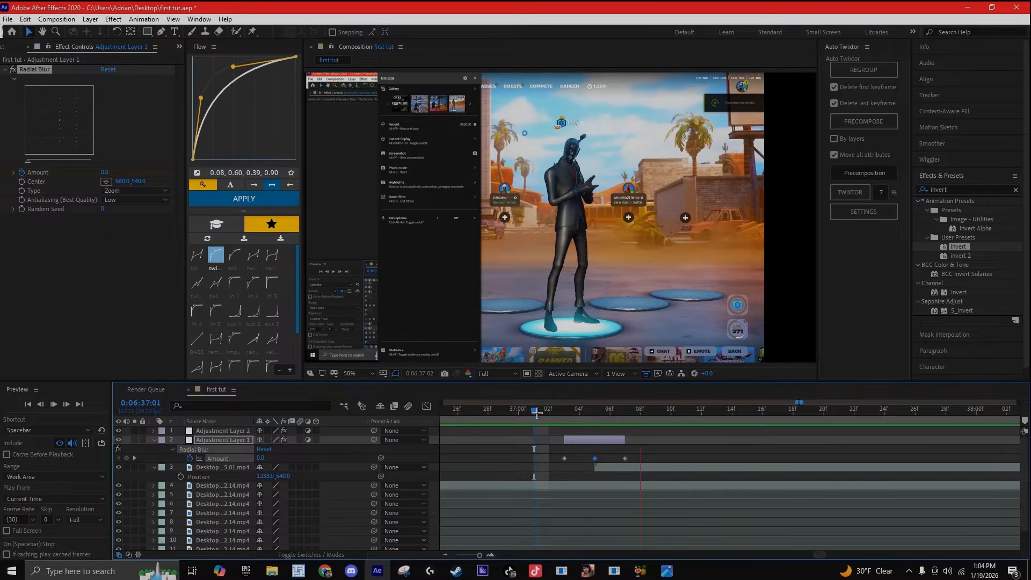
click(446, 555)
click(445, 555)
click(445, 554)
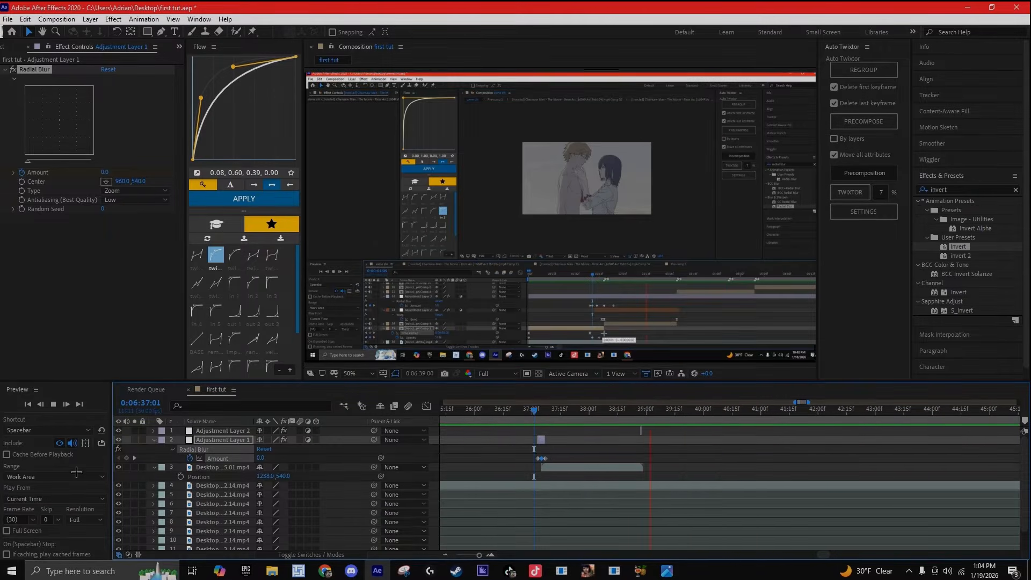
key(space)
drag(652, 410, 897, 430)
click(447, 553)
click(447, 553)
click(447, 553)
click(447, 553)
click(447, 553)
click(447, 553)
click(920, 488)
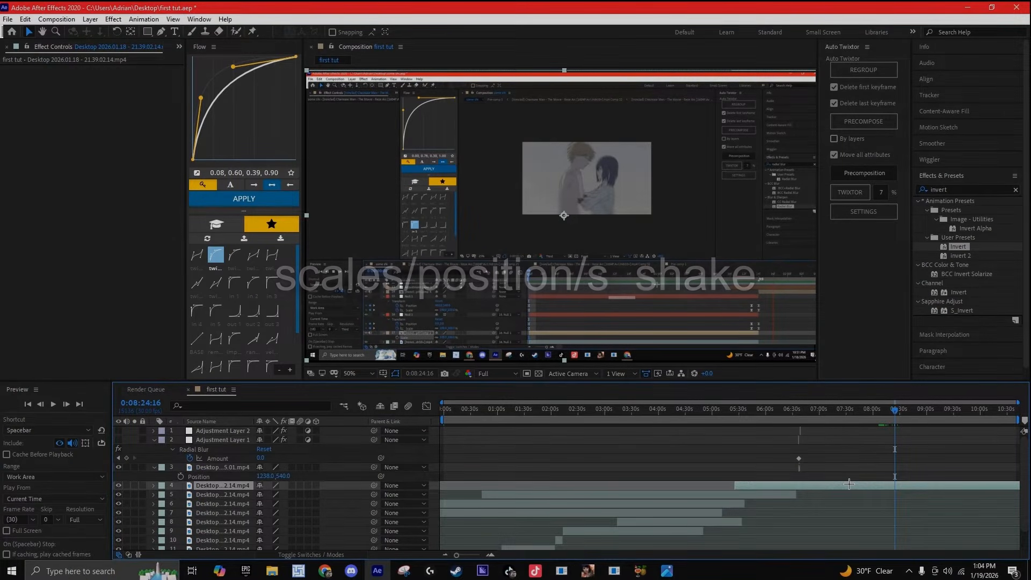
key(ctrl+alt+shift+y)
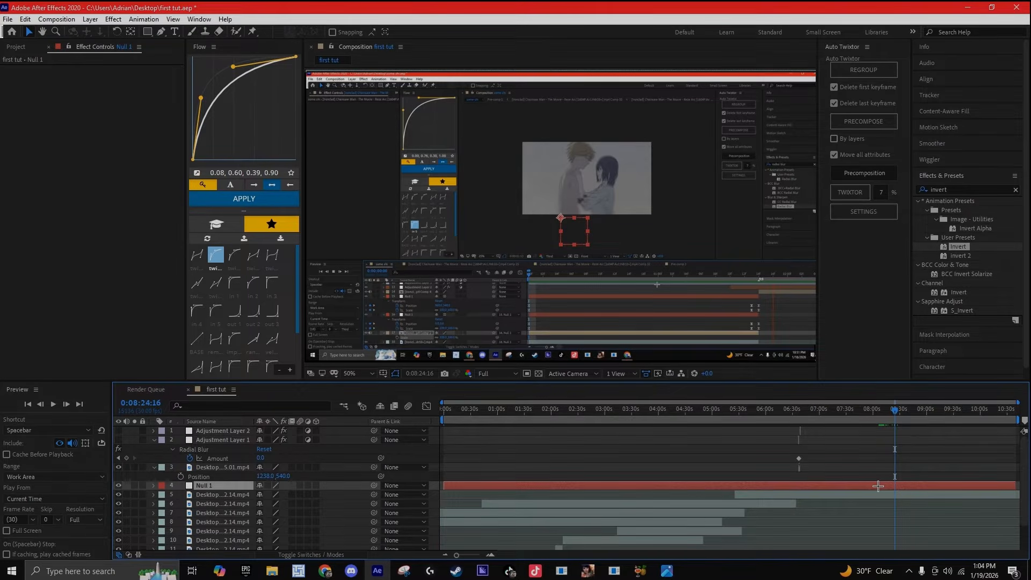
key(ctrl+z)
Add a null object directly above the overlay clip and cut off everything before 0:06:37:05
click(790, 410)
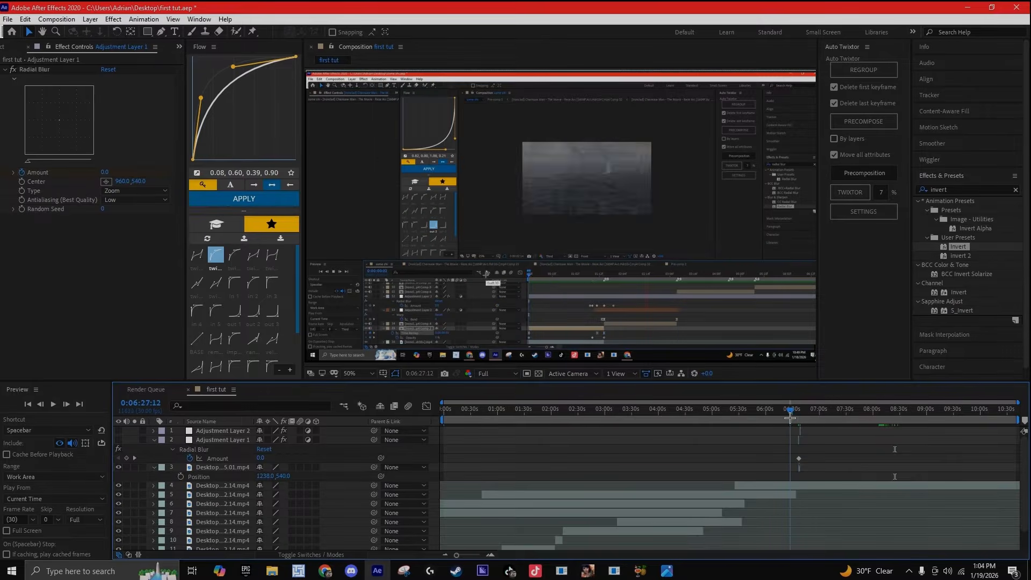
click(492, 553)
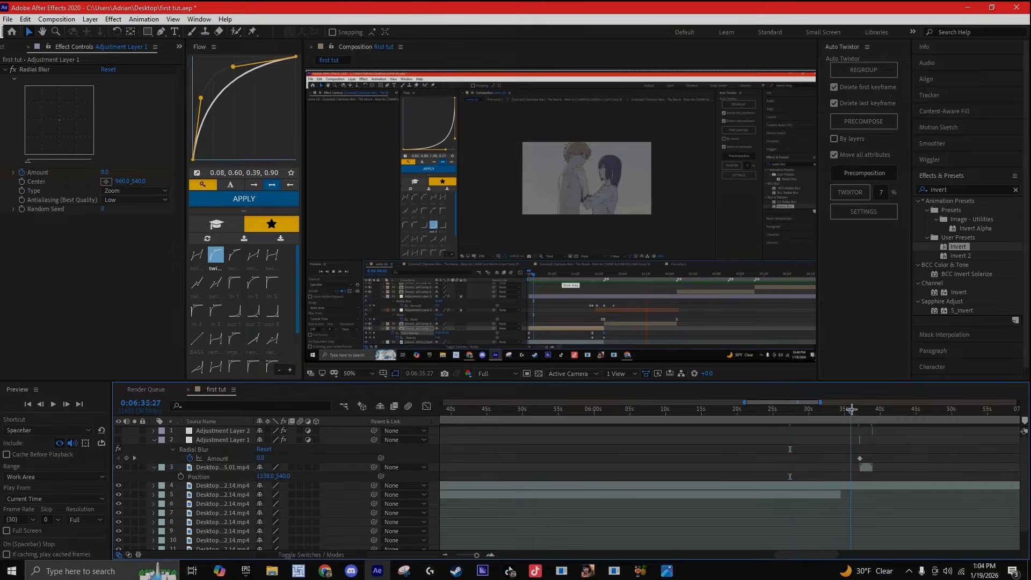
drag(852, 409, 860, 413)
click(490, 555)
click(490, 555)
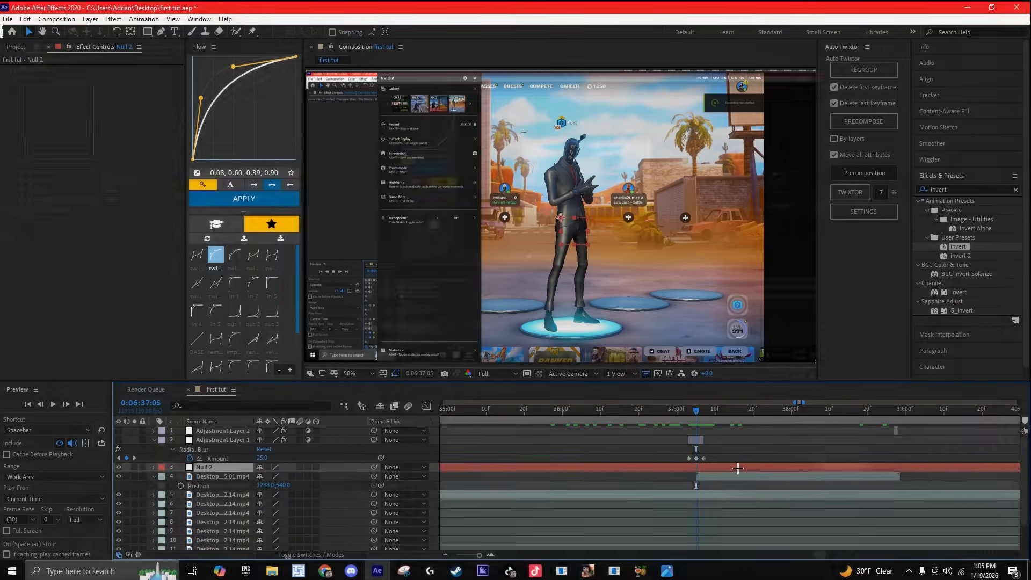
key(ctrl+shift+d)
click(686, 468)
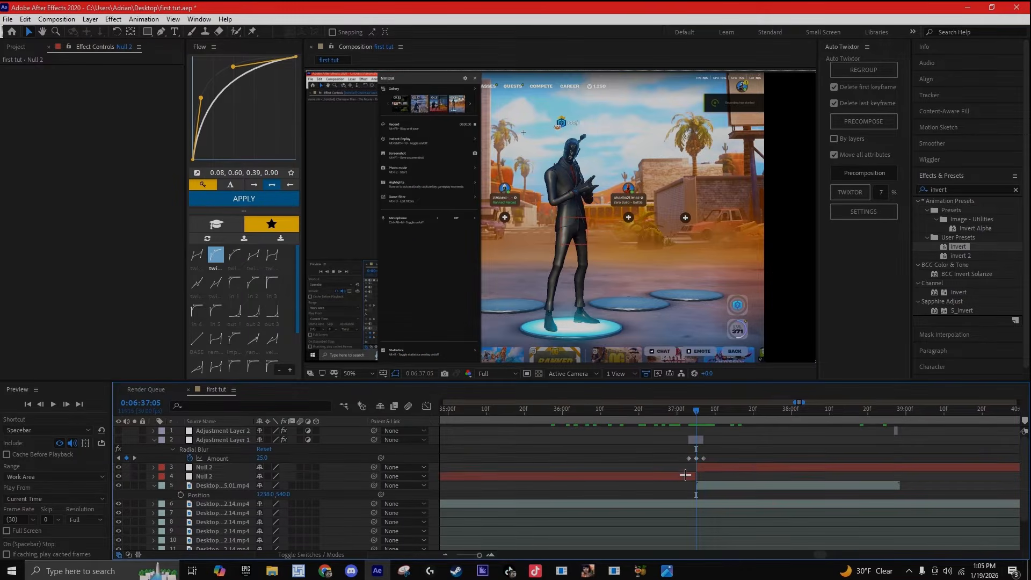
click(684, 475)
key(Delete)
Split the null at the overlay clip's end, about 0:06:38:29, and delete the remainder
click(902, 410)
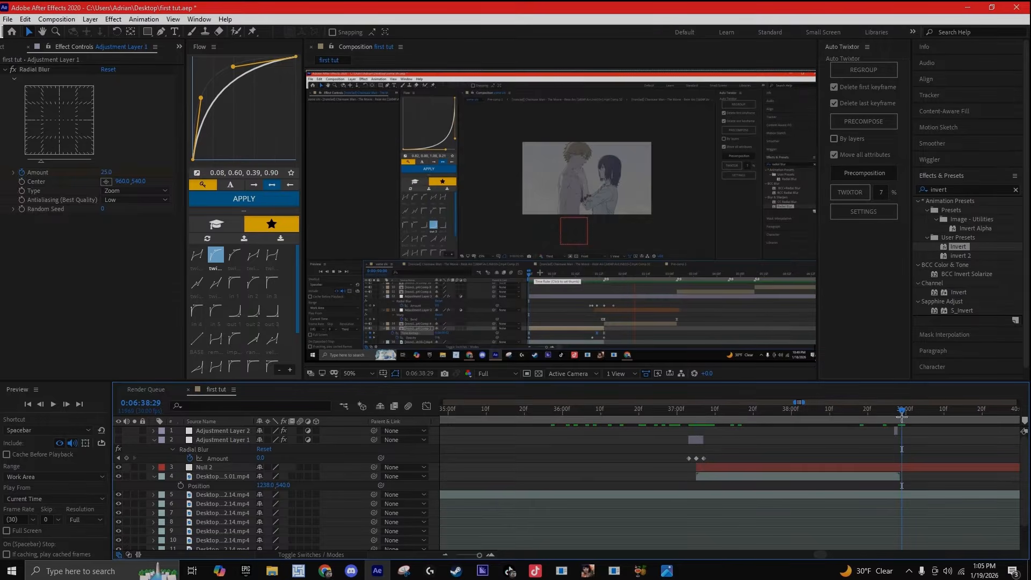
click(907, 463)
drag(899, 409, 902, 410)
key(ctrl+shift+d)
key(Delete)
Duplicate the null, parent the overlay clip to the lower null, and parent the lower null to the upper one
drag(766, 410, 734, 412)
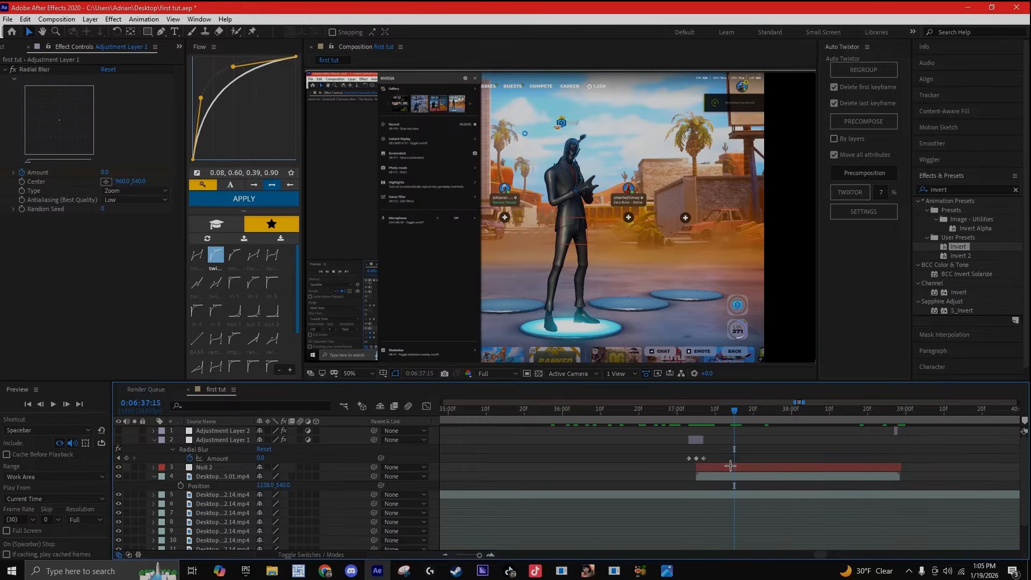
key(ctrl+d)
click(715, 484)
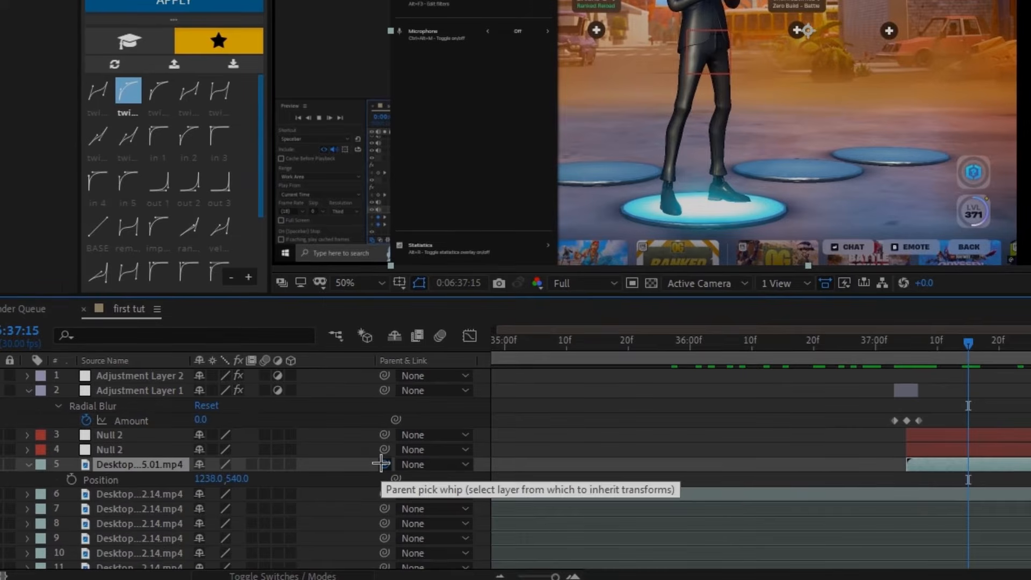
mouse_move(380, 463)
mouse_down()
mouse_move(374, 453)
mouse_move(374, 470)
mouse_up()
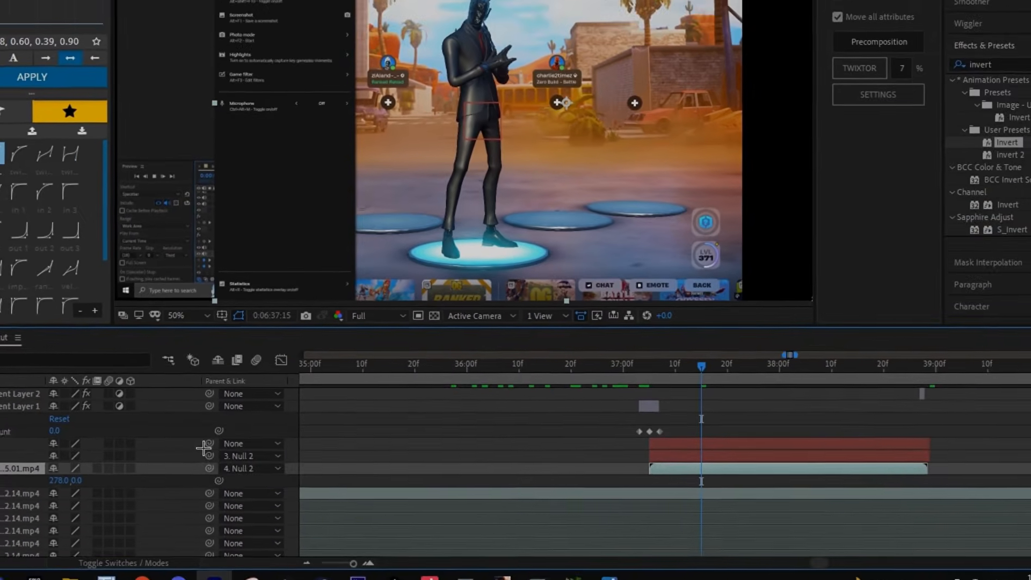
drag(384, 495, 413, 486)
Add Position and Scale keyframes to both nulls at 0:06:37:05 and reveal only the keyframed properties
click(659, 449)
shift+click(658, 437)
key(s)
drag(627, 367, 617, 366)
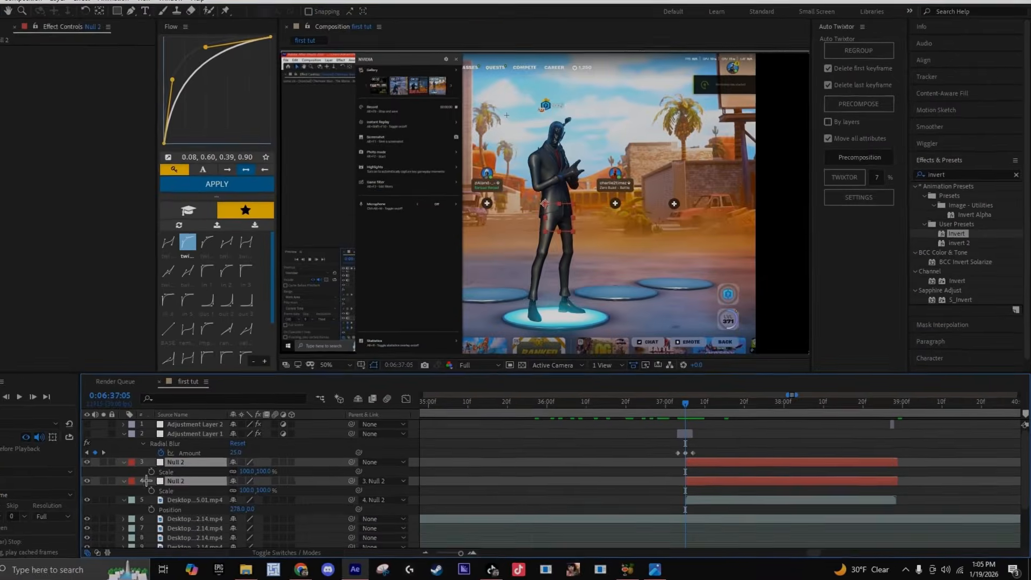
key(p)
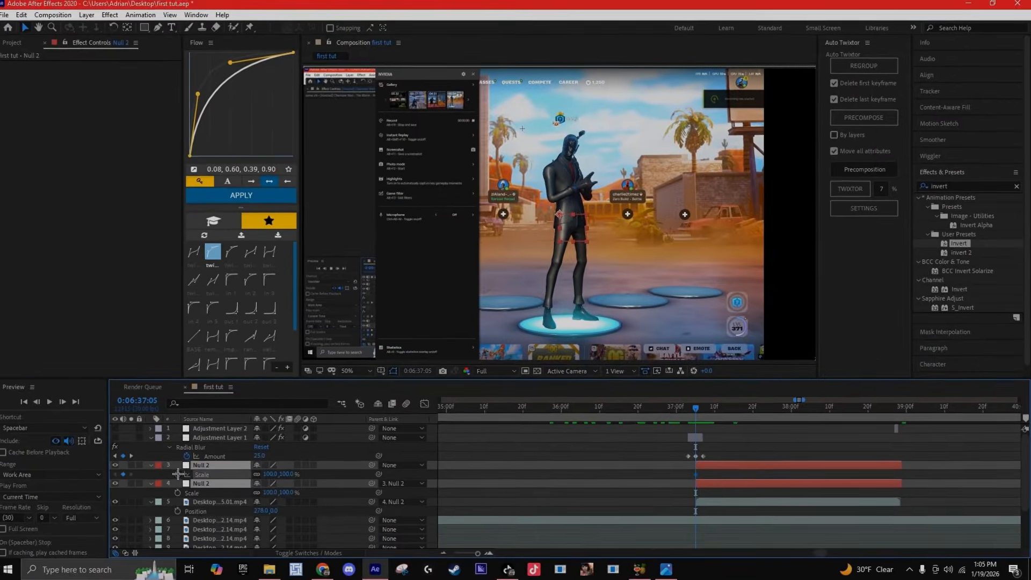
click(182, 475)
key(u)
key(u)
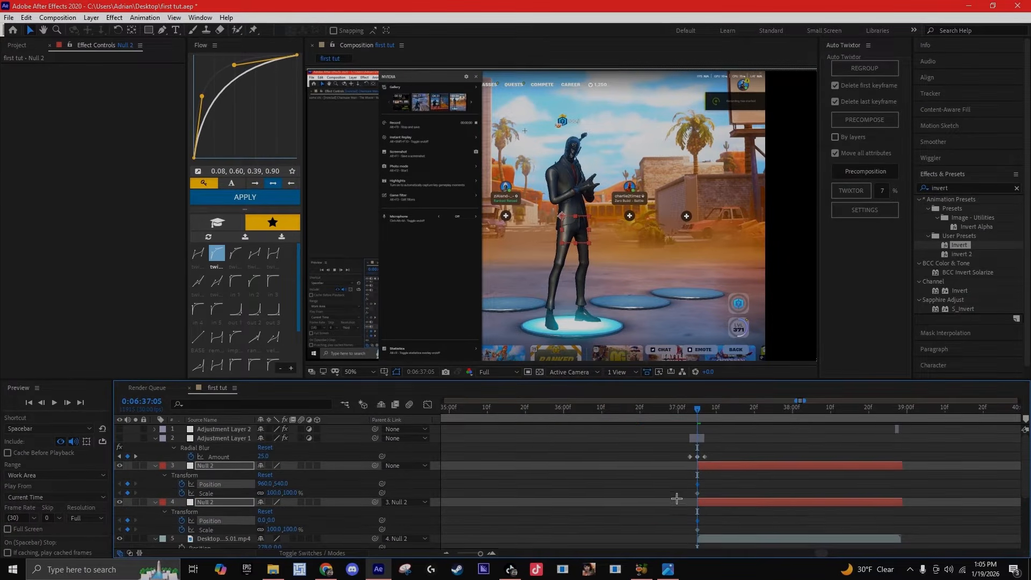
Place eased Position and Scale keyframes on both nulls at 0:06:37:05, 0:06:38:28 and 0:06:38:29
scroll(675, 495, down, 1)
drag(682, 453, 714, 502)
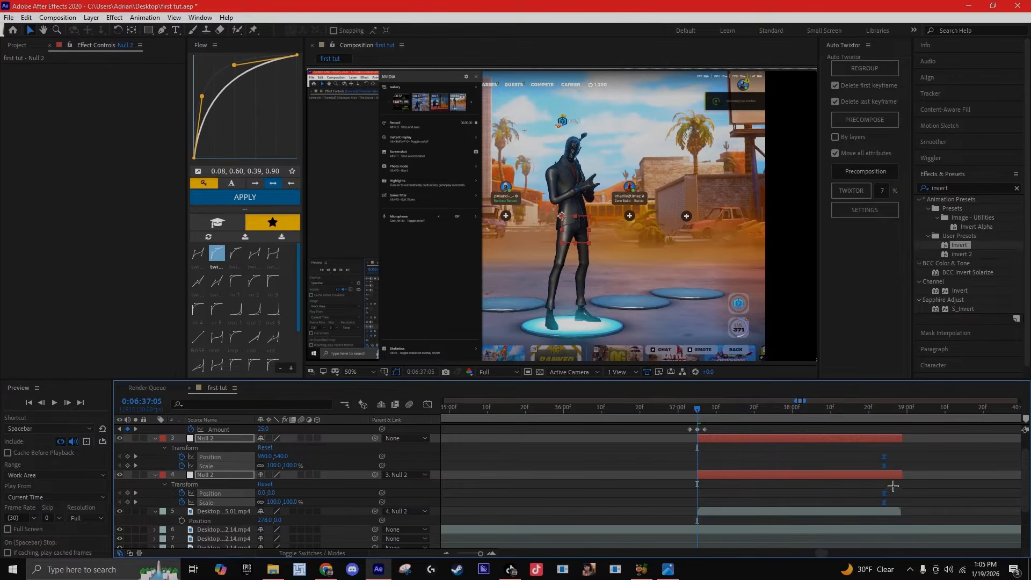
drag(893, 486, 901, 483)
drag(902, 411, 710, 447)
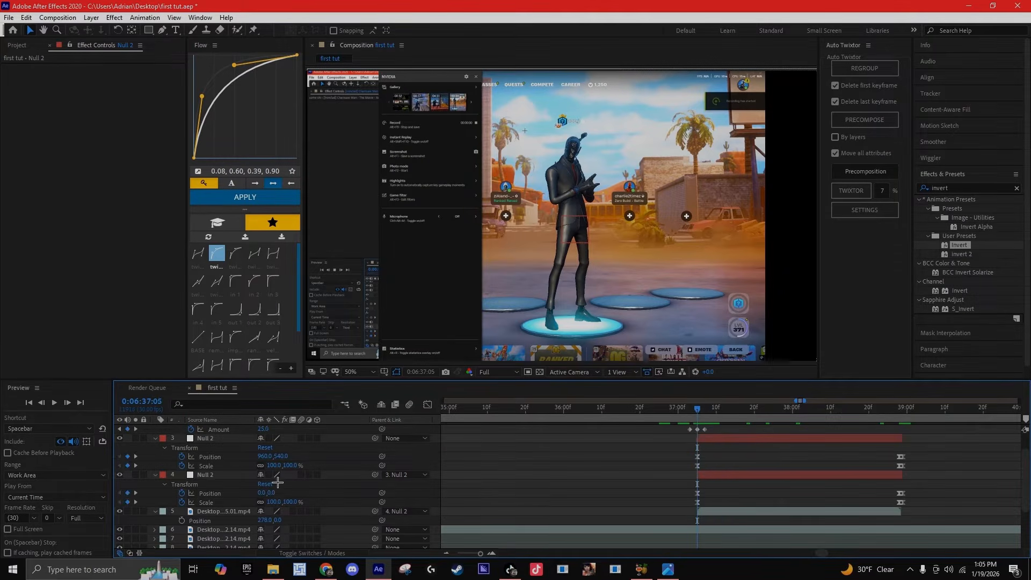
At 0:06:37:05 set the lower null's Scale to 152% and Position to -369, 0, and ease its keyframes with the in 4 Flow curve
drag(274, 502, 37, 464)
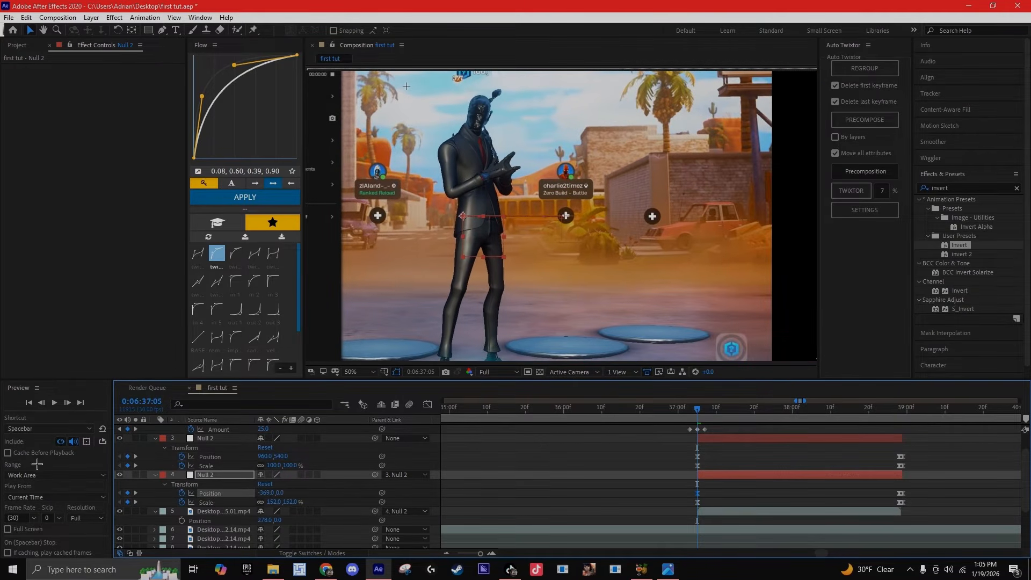
drag(673, 487, 908, 520)
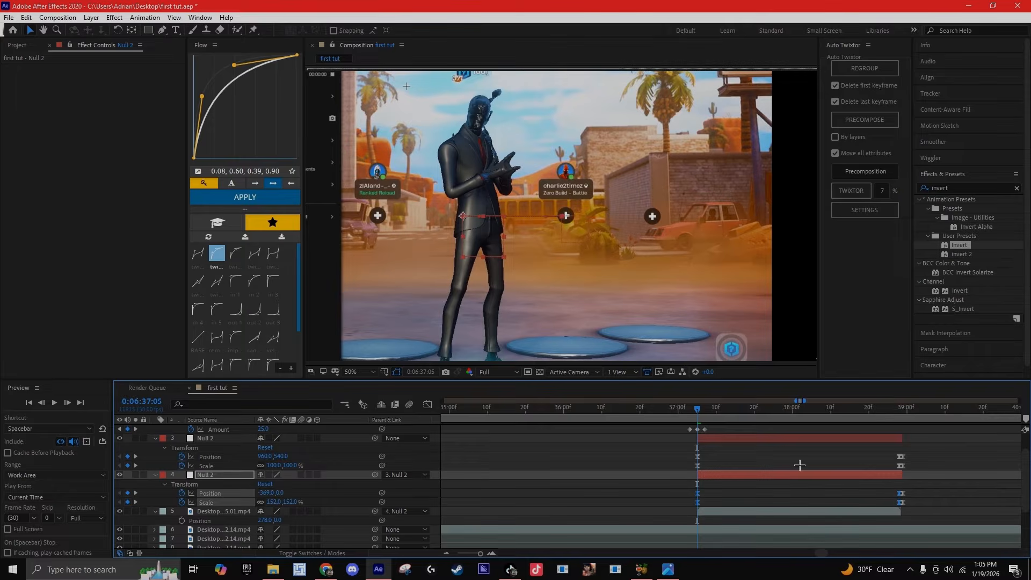
click(198, 308)
Add an adjustment layer over the clip with the s_shake_blazn preset, keyframing the S_Shake Amplitude from 4 at 0:06:37:05
click(961, 187)
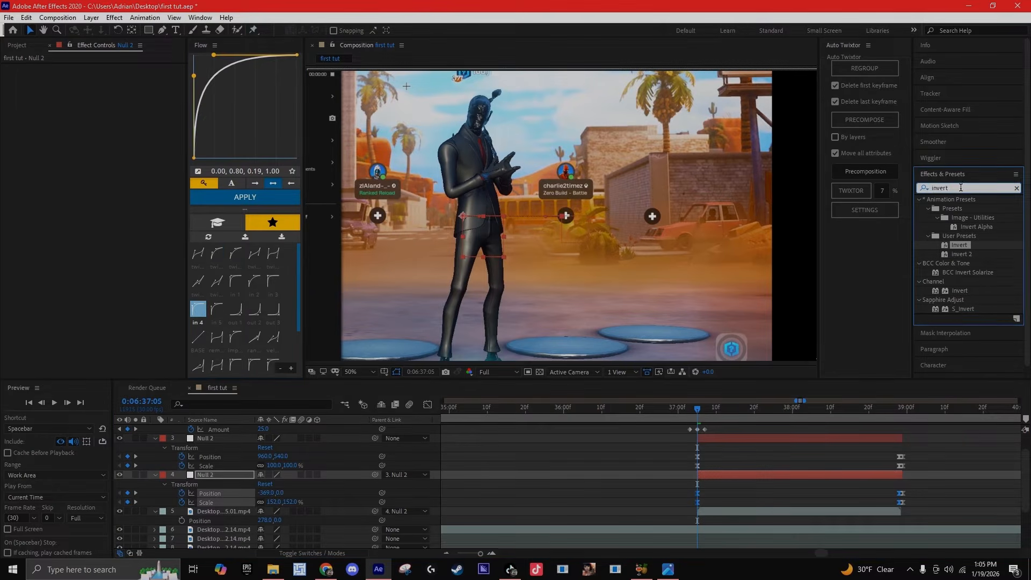
scroll(730, 451, up, 3)
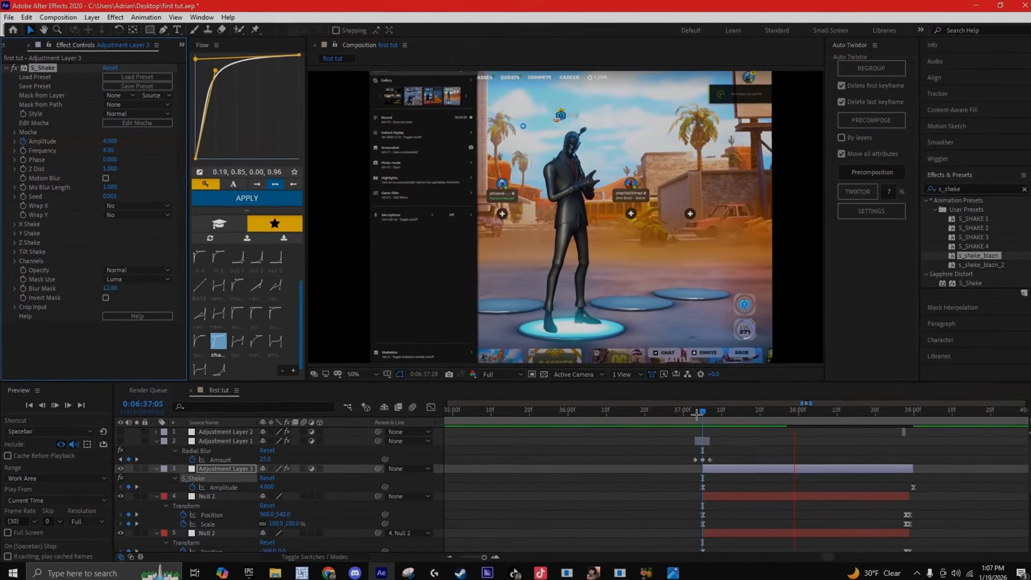
click(694, 421)
drag(673, 412, 694, 411)
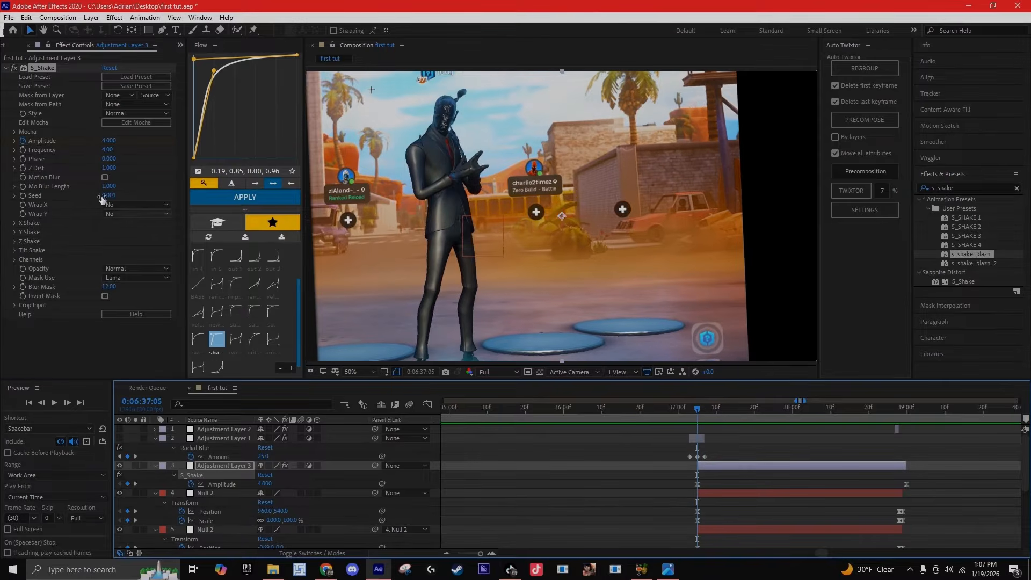
Adjust the S_Shake Seed slightly and preview the shake from just before the clip starts
drag(102, 199, 109, 204)
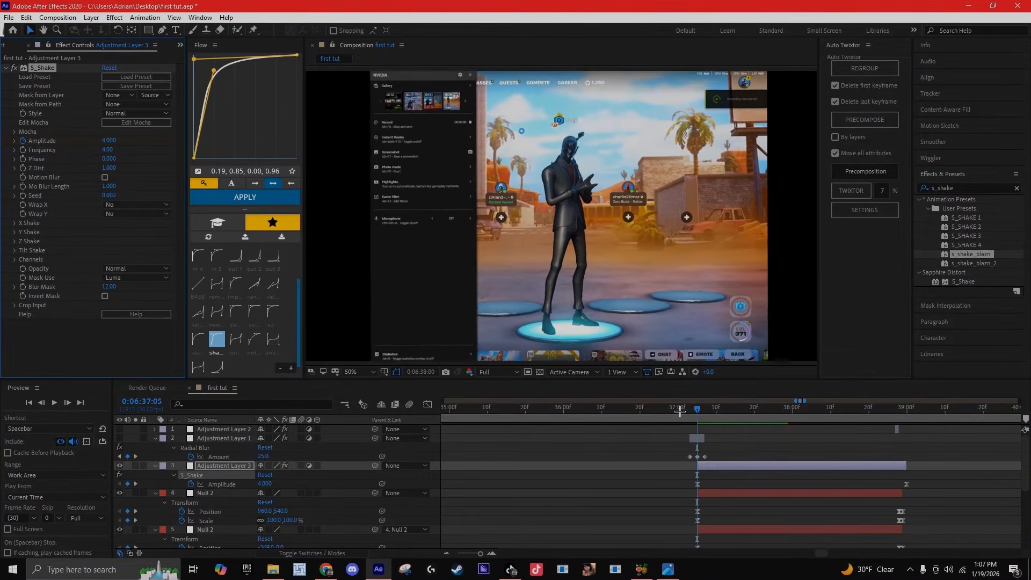
click(680, 411)
key(space)
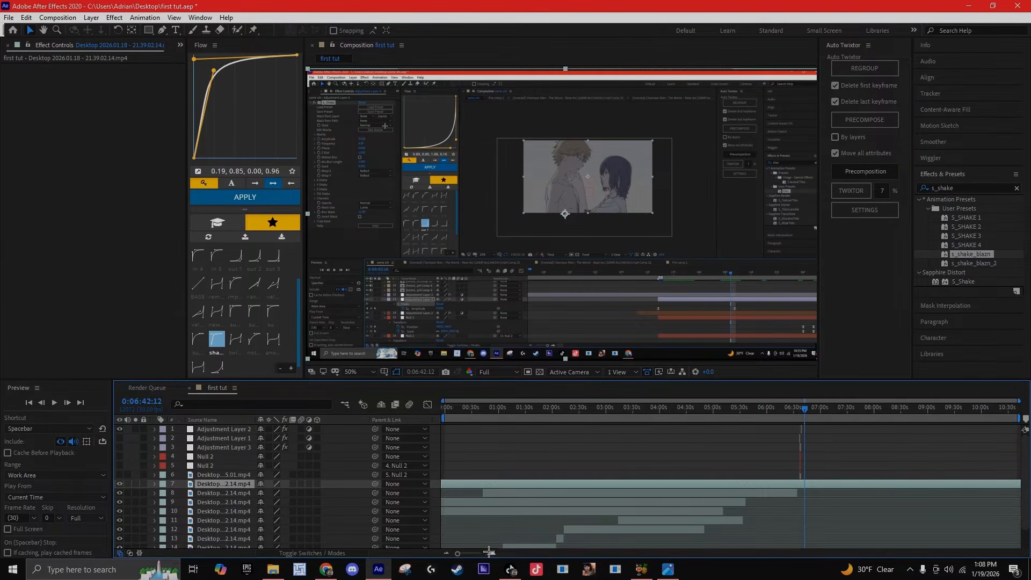
Reveal the upper null's keyframes and set its Scale to 70% at 0:06:38:28
click(489, 553)
click(491, 552)
click(491, 552)
click(493, 553)
click(493, 553)
click(493, 553)
click(577, 409)
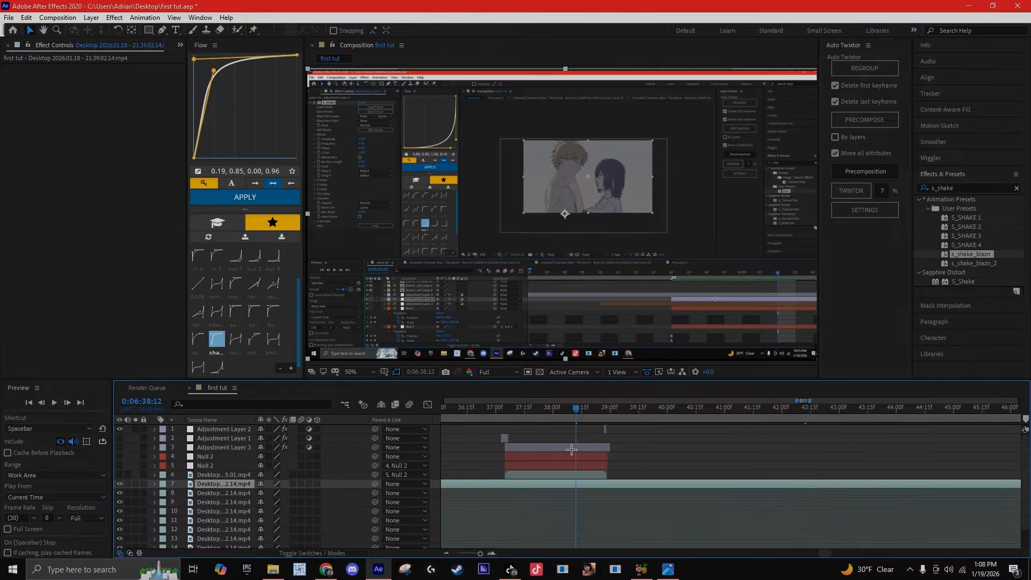
click(572, 459)
key(u)
click(493, 554)
drag(277, 476, 262, 479)
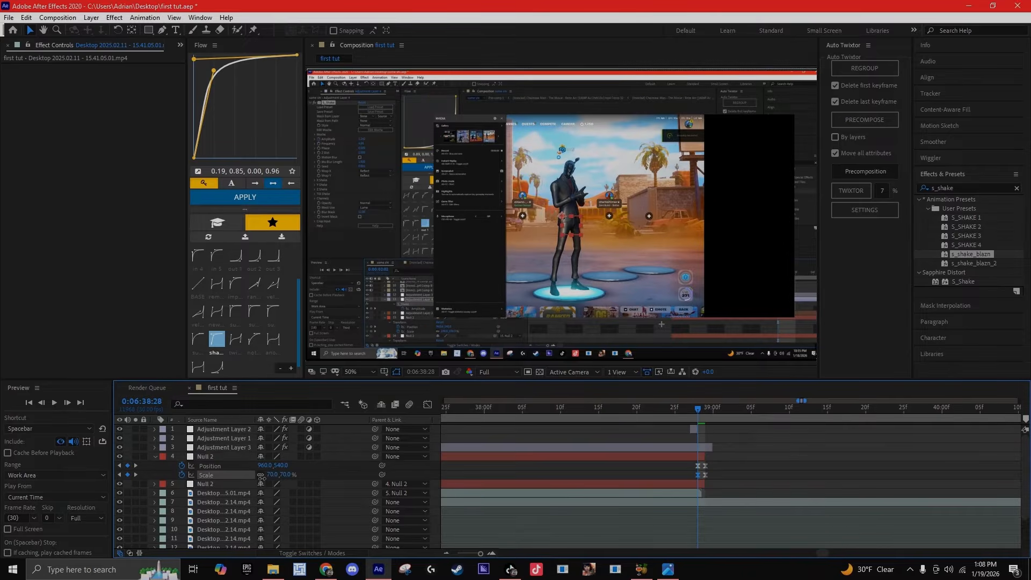
click(606, 458)
click(446, 552)
drag(545, 458, 479, 476)
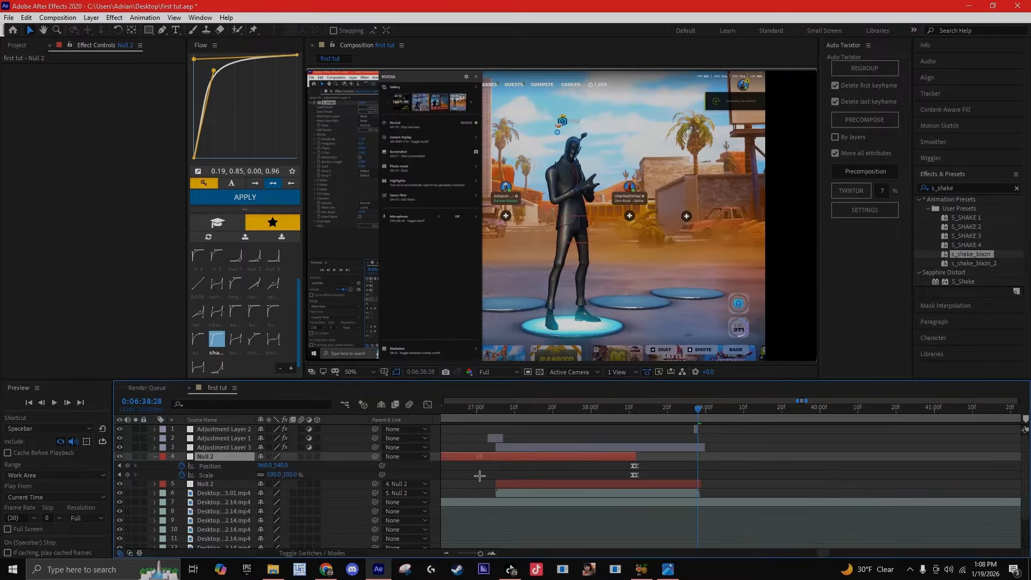
key(ctrl+z)
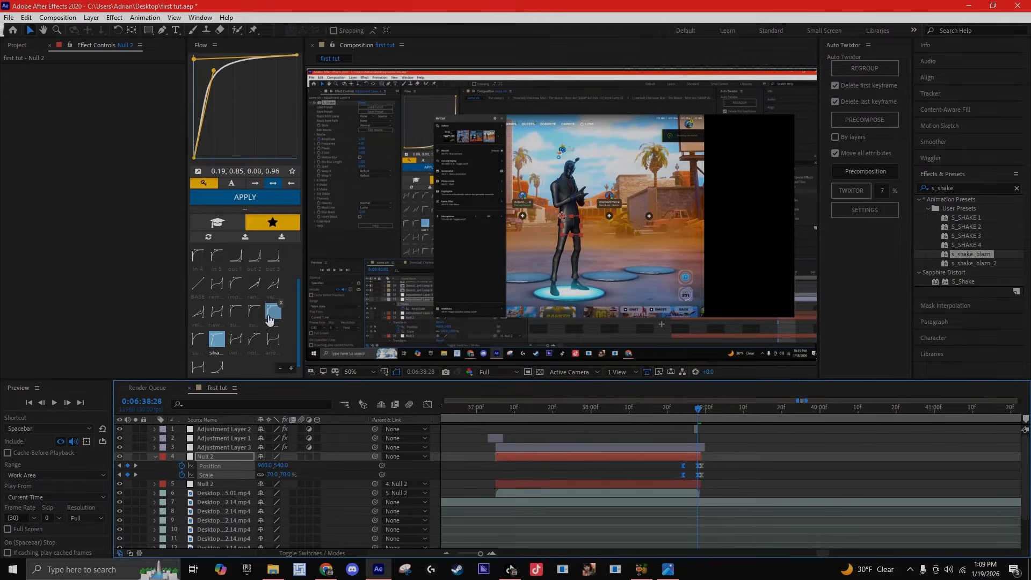
Apply the out 1 Flow curve to the upper null's closing Position and Scale keyframes and retime the first pair to about 0:06:38:25
click(237, 257)
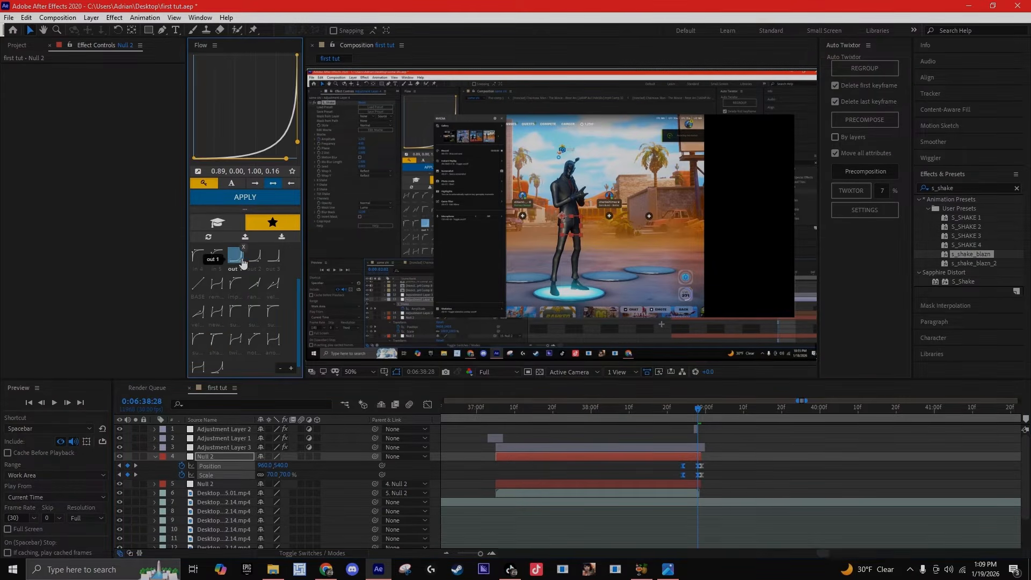
drag(701, 403, 512, 419)
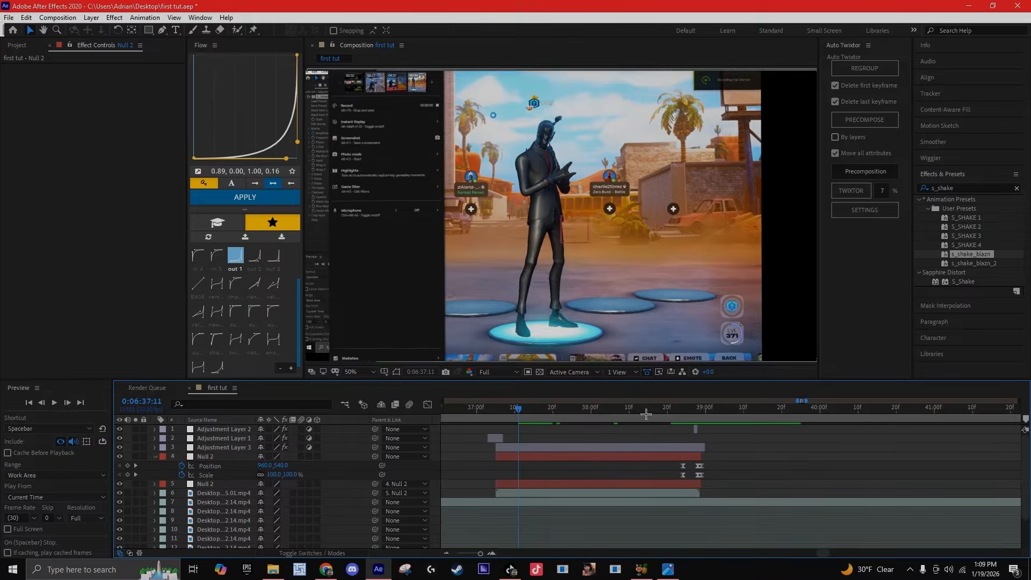
drag(673, 466, 700, 479)
click(295, 200)
drag(591, 408, 719, 464)
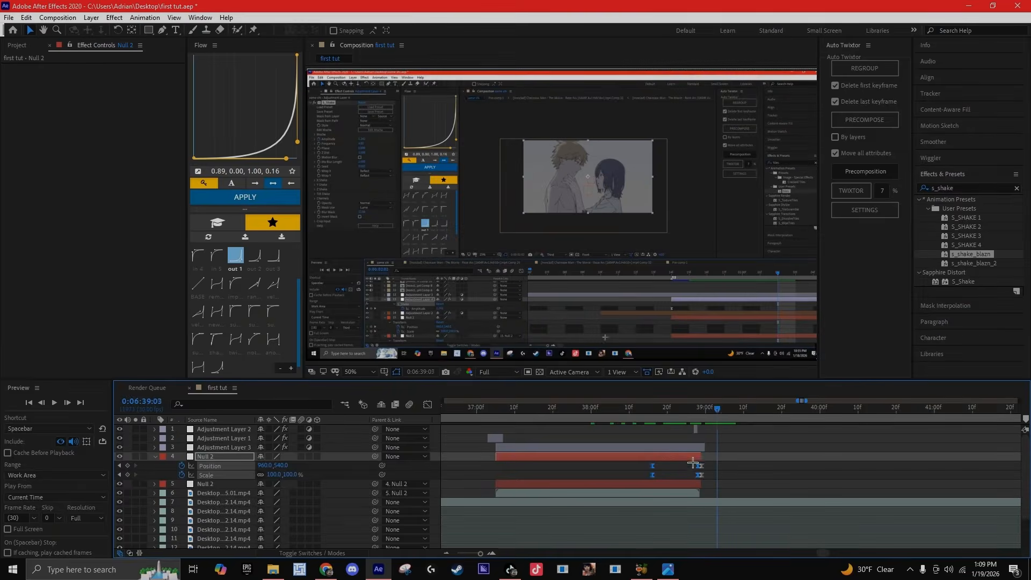
key(space)
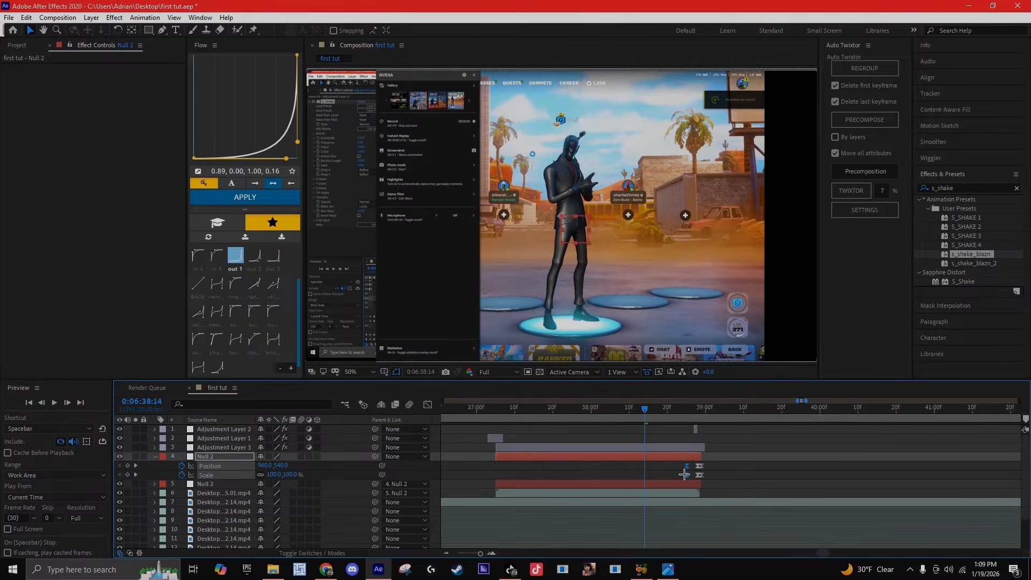
Move the upper null's first Position and Scale keyframes back to about 0:06:37:11 and preview the longer move
key(space)
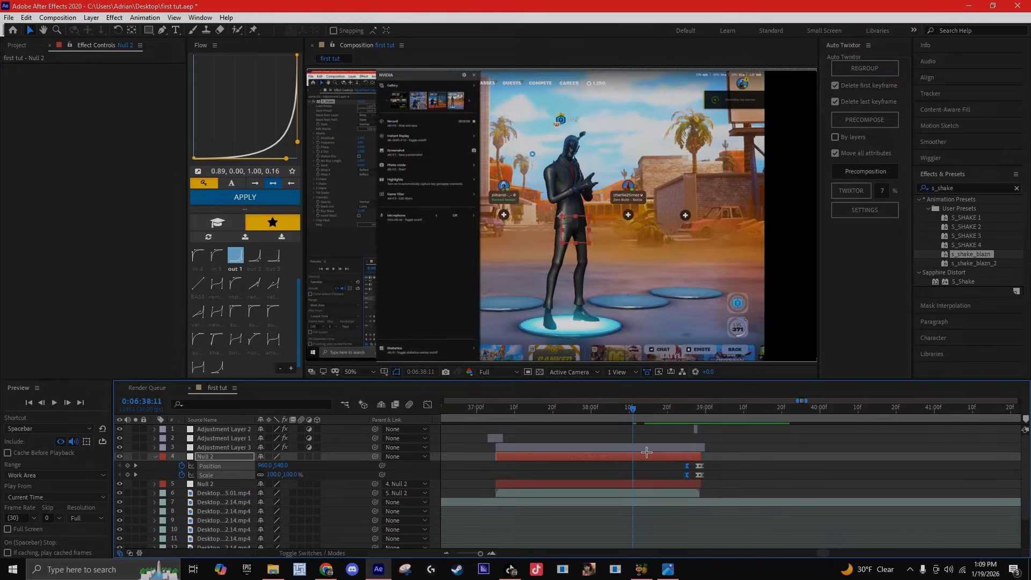
drag(675, 466, 631, 467)
key(space)
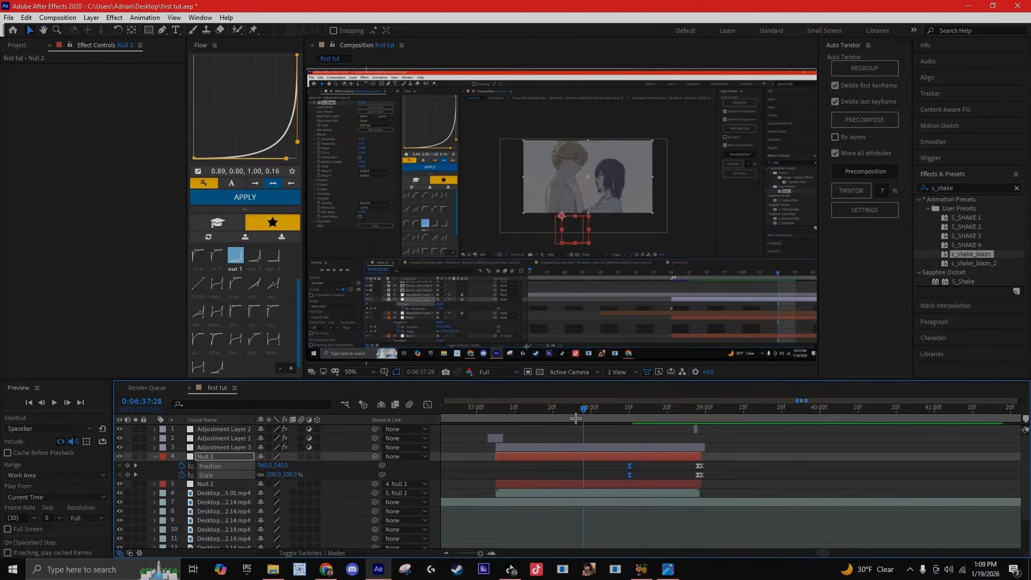
key(space)
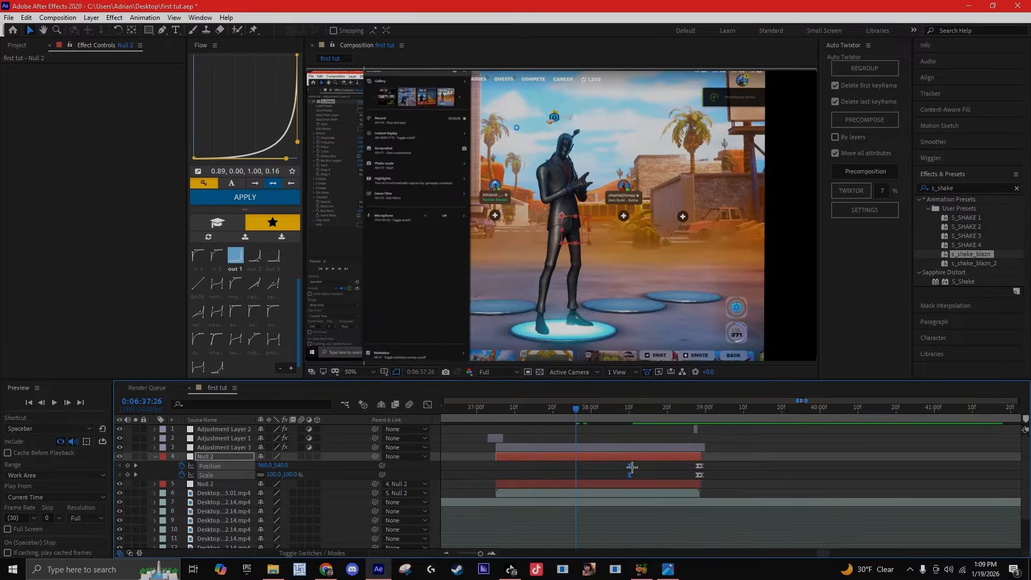
drag(628, 466, 519, 469)
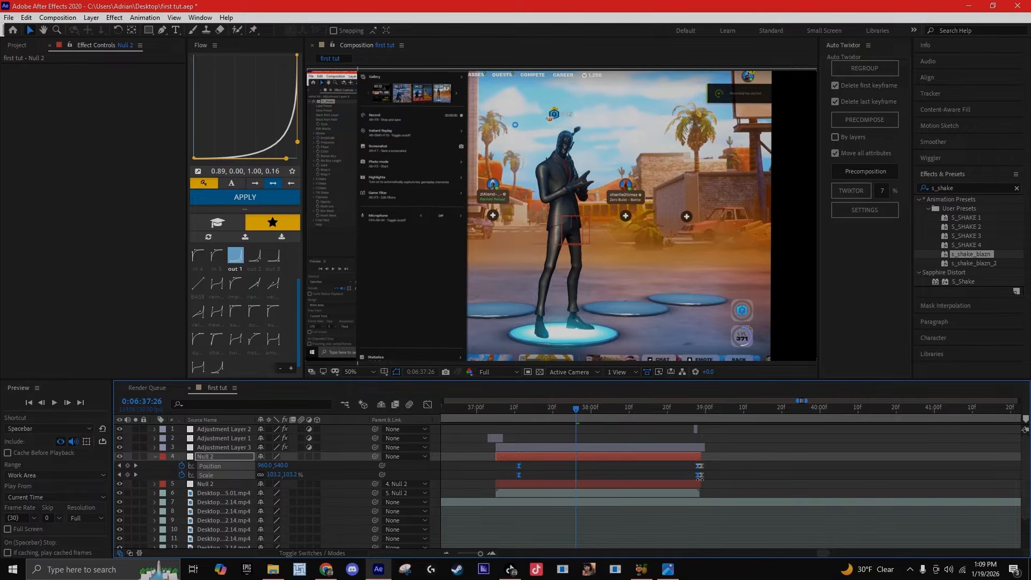
click(229, 203)
click(506, 415)
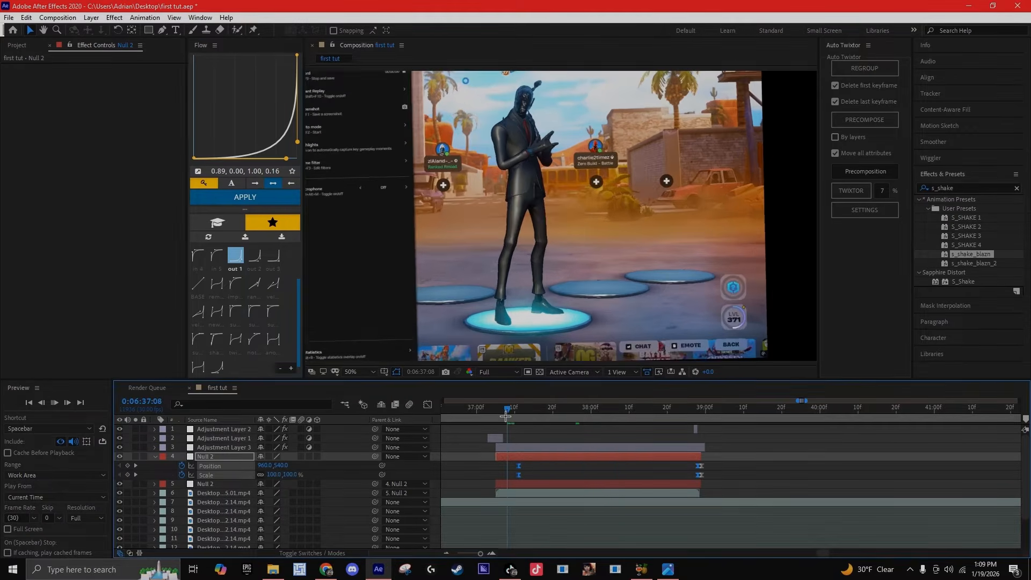
key(space)
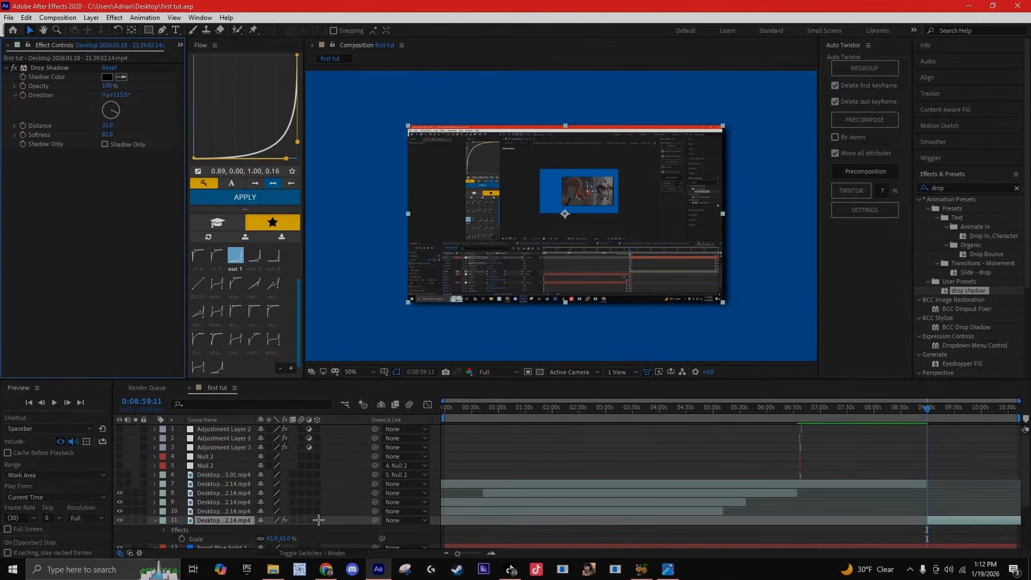
Make the drop-shadowed clip 3D and add two stacked 3D nulls above it, both starting at 0:08:59:11
click(318, 520)
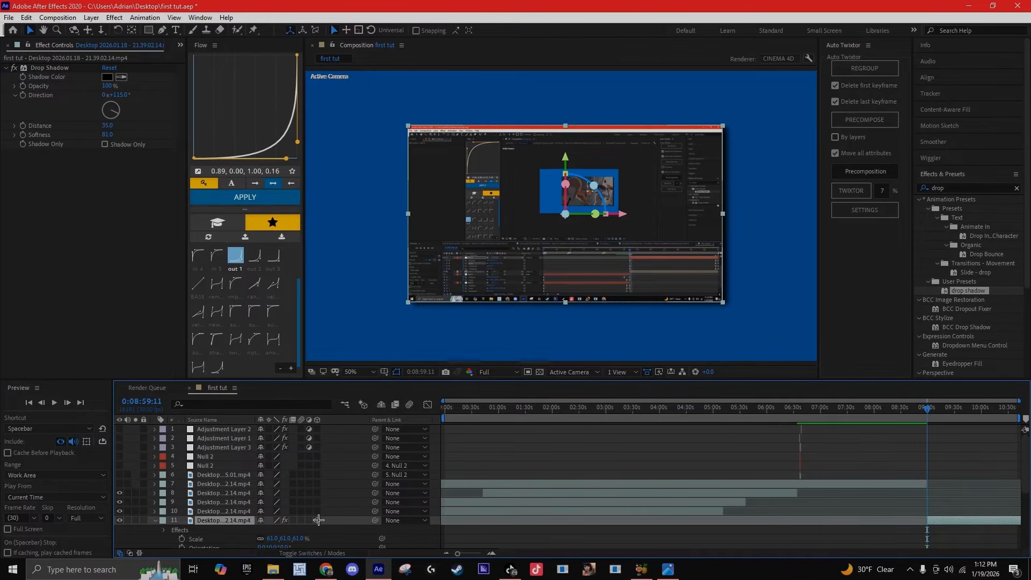
key(ctrl+alt+shift+y)
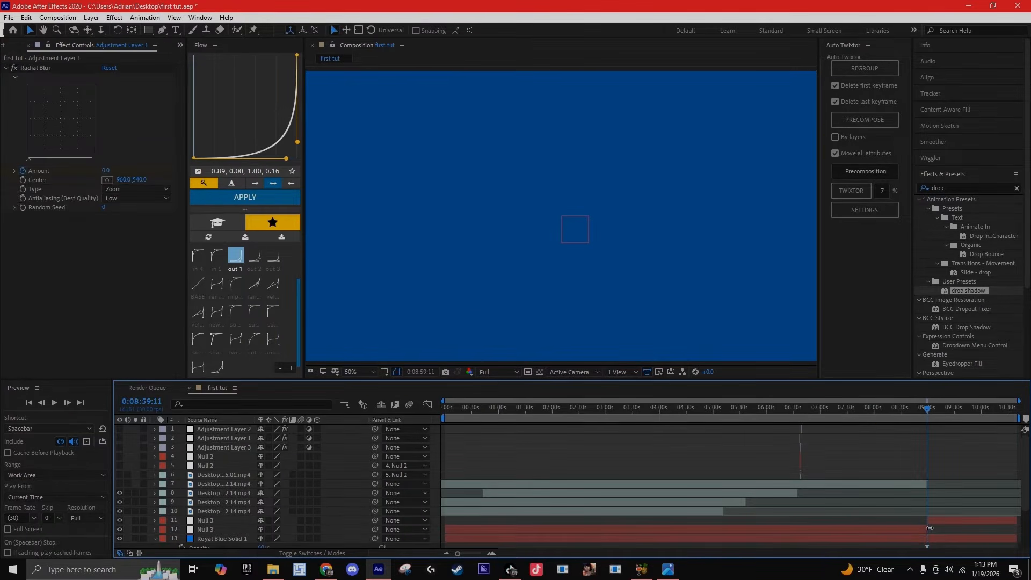
key(ctrl+z)
click(926, 529)
key(Delete)
click(936, 522)
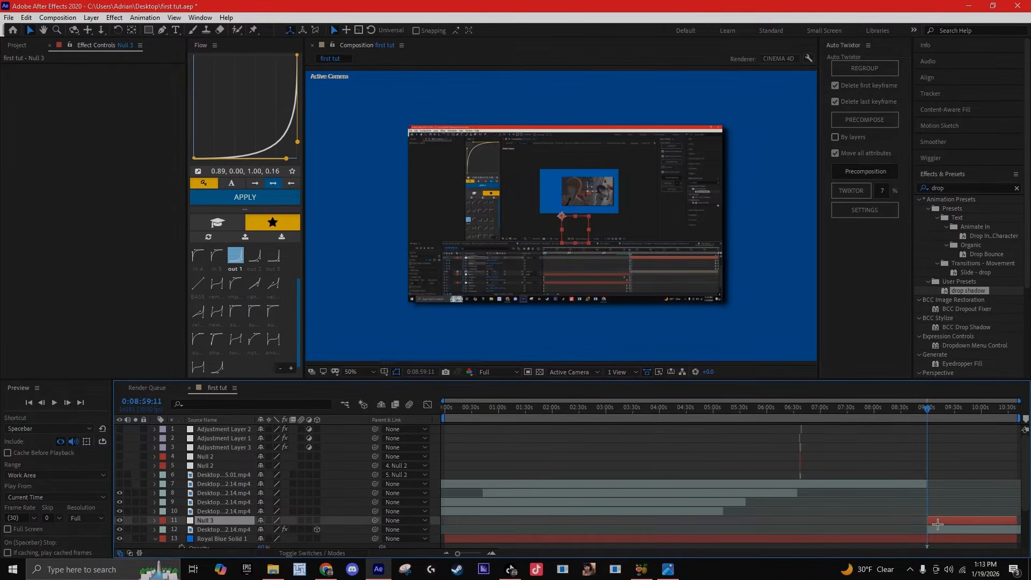
key(ctrl+d)
click(316, 530)
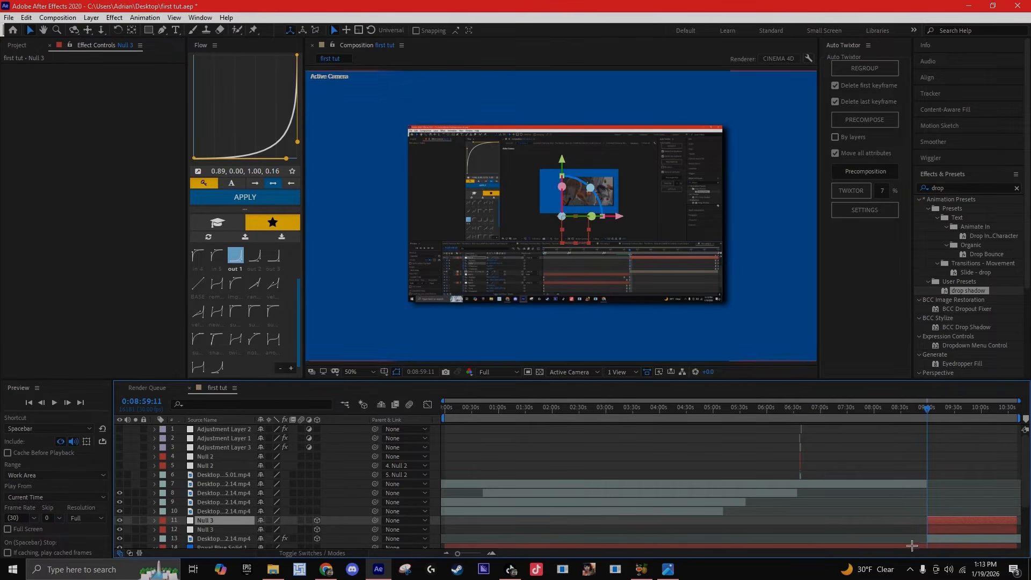
Set the Scale of both new nulls to 96%
shift+click(941, 530)
key(s)
scroll(805, 522, down, 2)
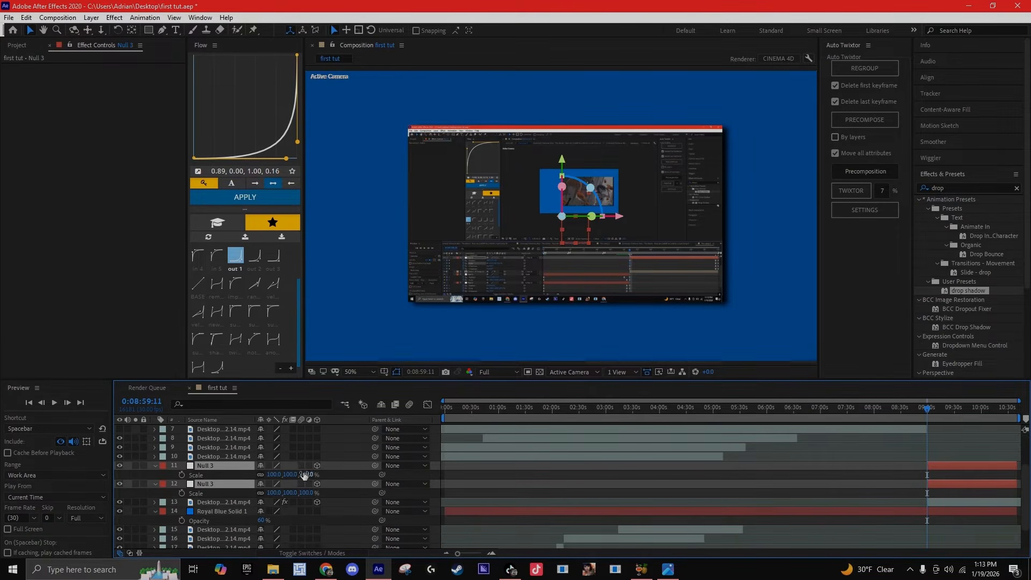
drag(305, 476, 322, 476)
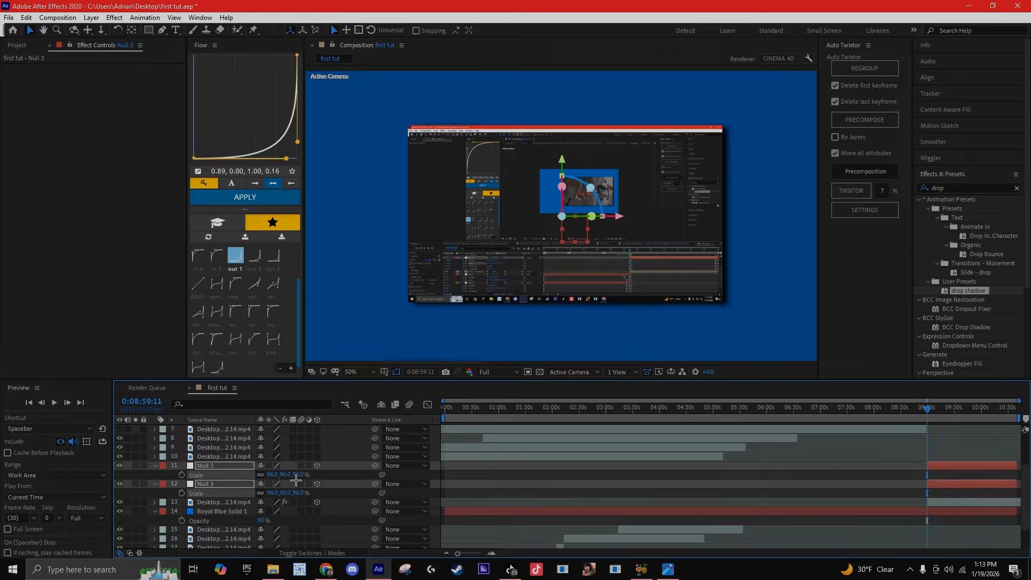
Show the upper null's Position and the lower null's rotation properties, and adjust the lower null's Orientation and rotation
key(r)
drag(278, 485, 328, 488)
key(p)
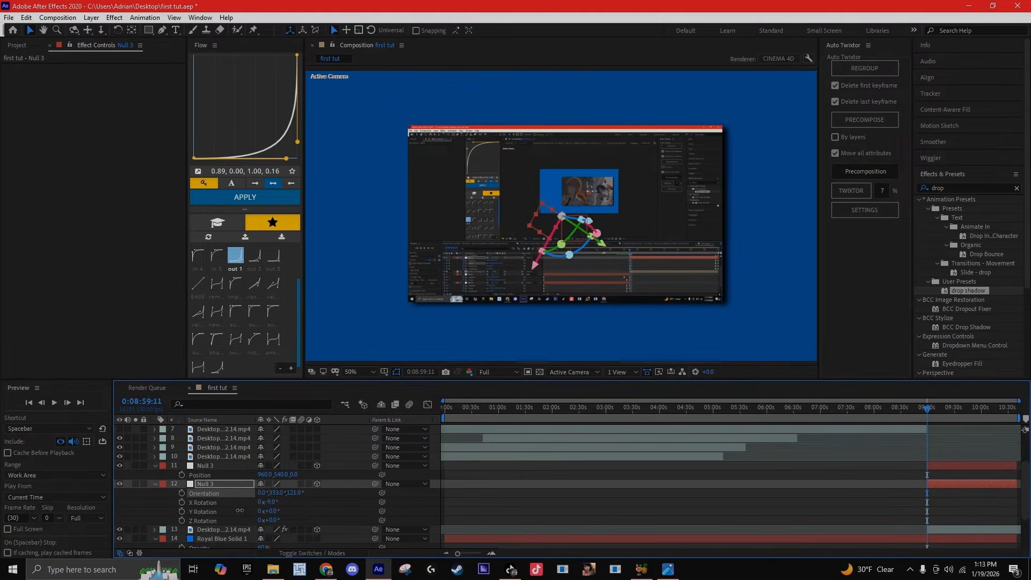
drag(239, 510, 236, 511)
Parent the clip to the lower null and that null to the upper one, setting the lower null's Orientation to about 10.4°, 210.2°, 80.5°
drag(375, 529, 372, 465)
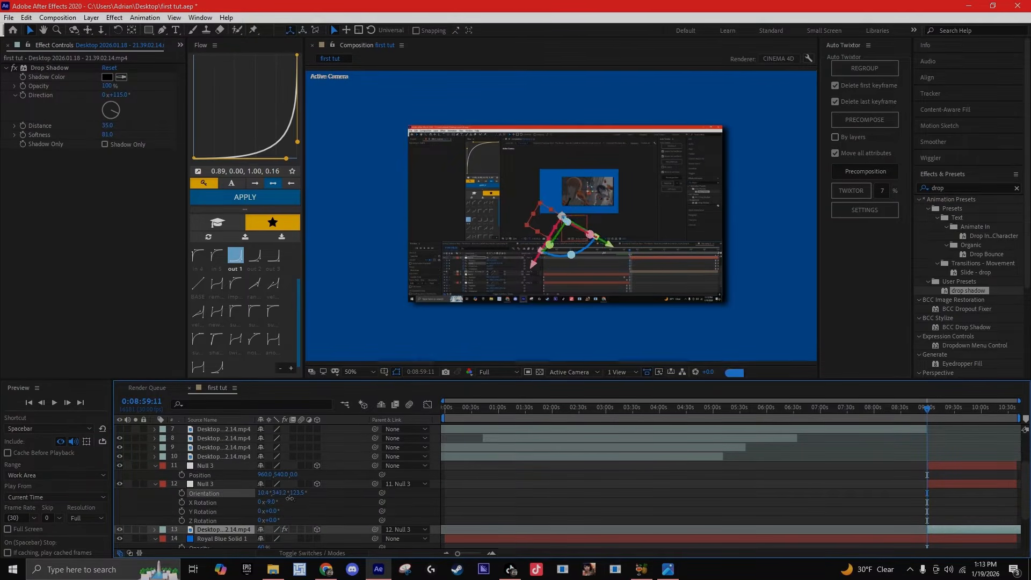
mouse_move(270, 502)
mouse_down()
mouse_move(219, 504)
mouse_move(273, 501)
mouse_up()
click(289, 496)
Set the lower null's Z Orientation to 212.5° and the viewer resolution to Half
click(495, 374)
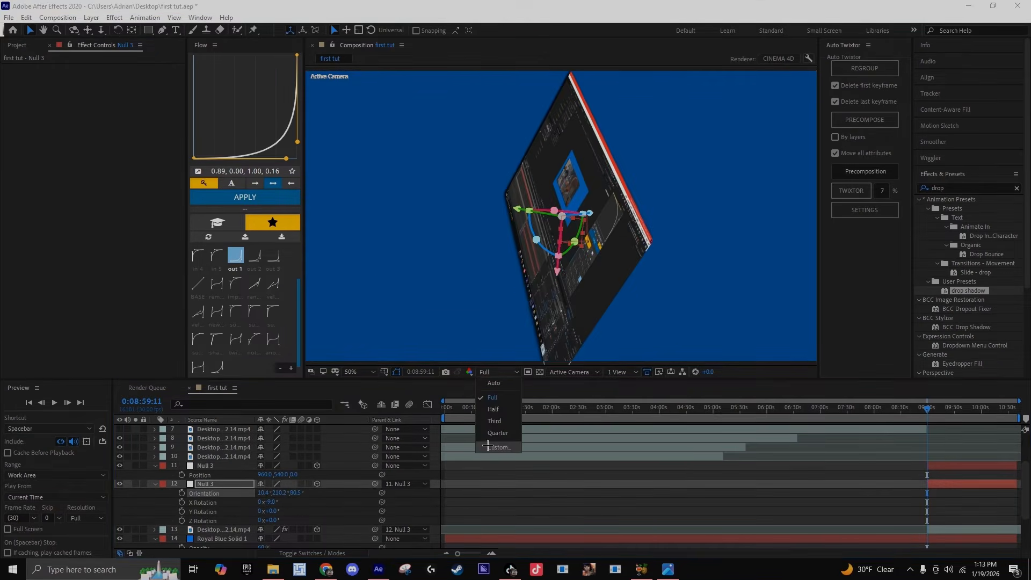
click(497, 432)
drag(301, 493, 517, 416)
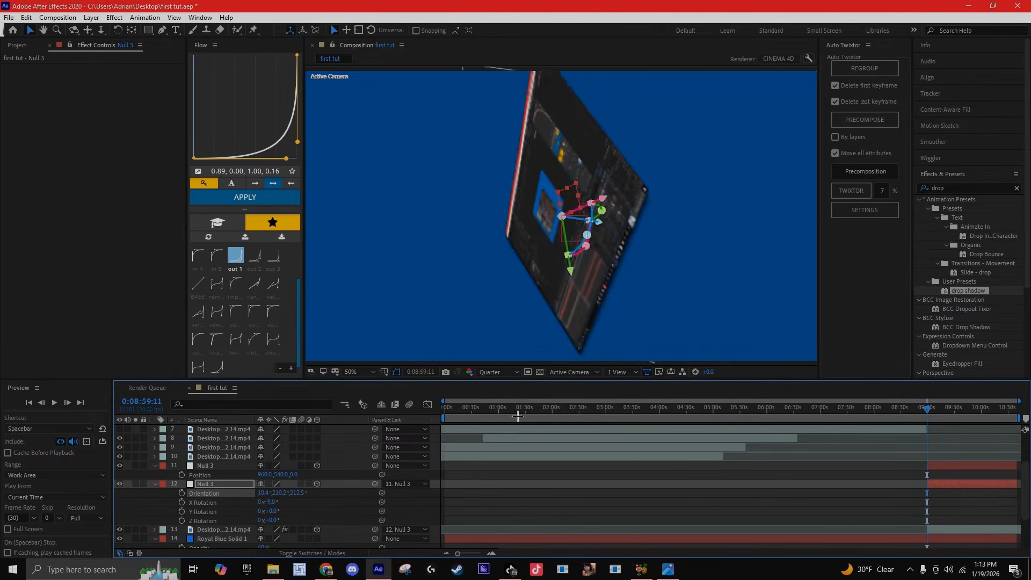
click(499, 372)
click(497, 408)
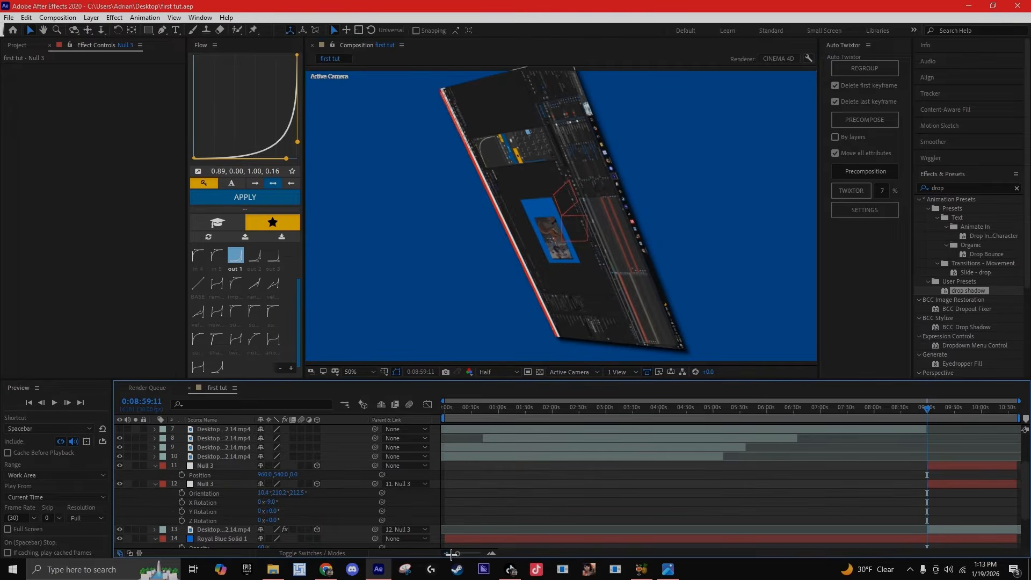
Collapse the nulls' properties and scrub the last part of the composition to check the tilted clip
key(u)
key(u)
key(u)
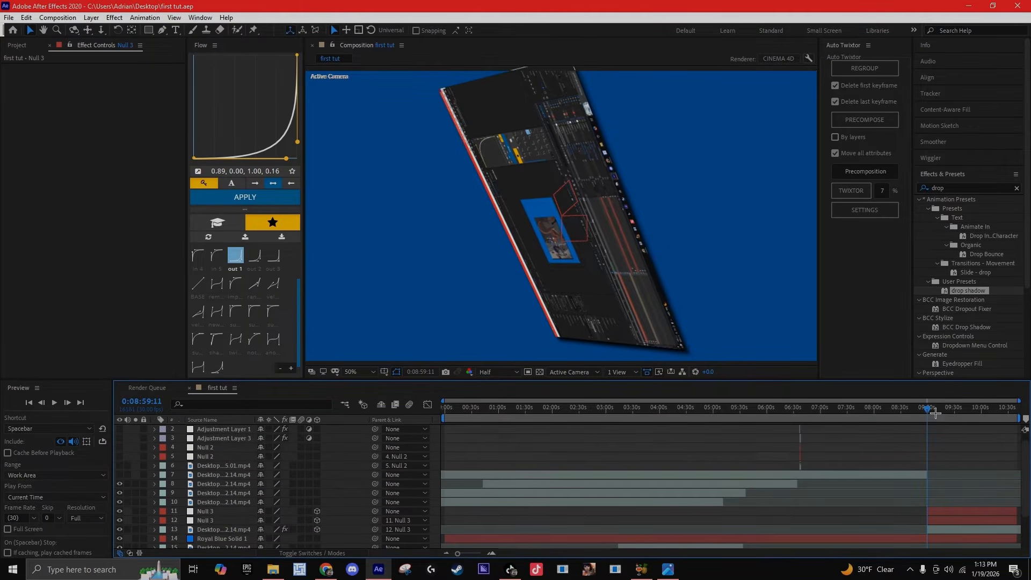
drag(945, 409, 1026, 429)
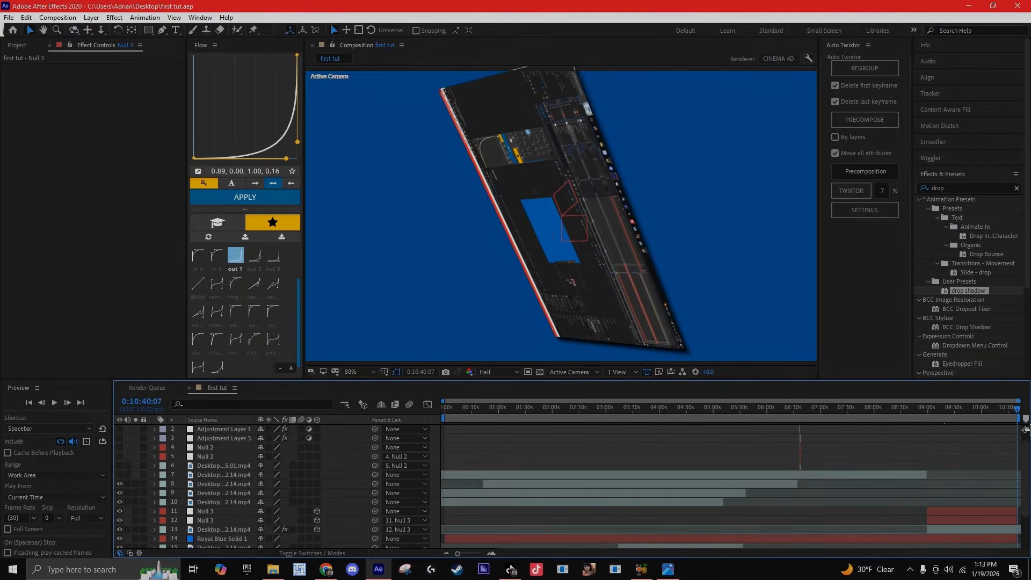
drag(961, 445, 933, 451)
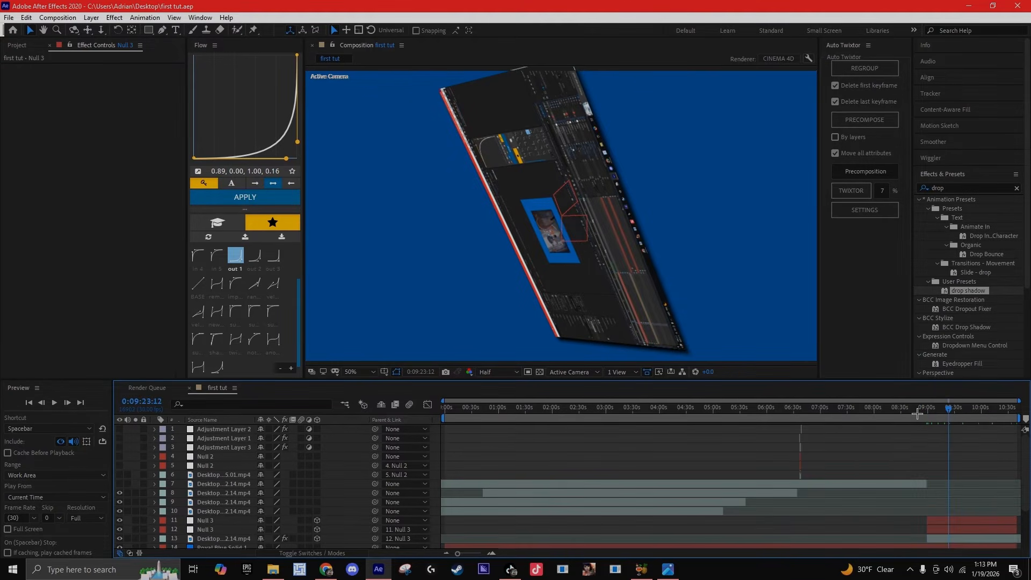
drag(917, 414, 878, 412)
Clear all layers from the composition and add New Kinda Love 2(1).mp4 to its timeline
click(802, 430)
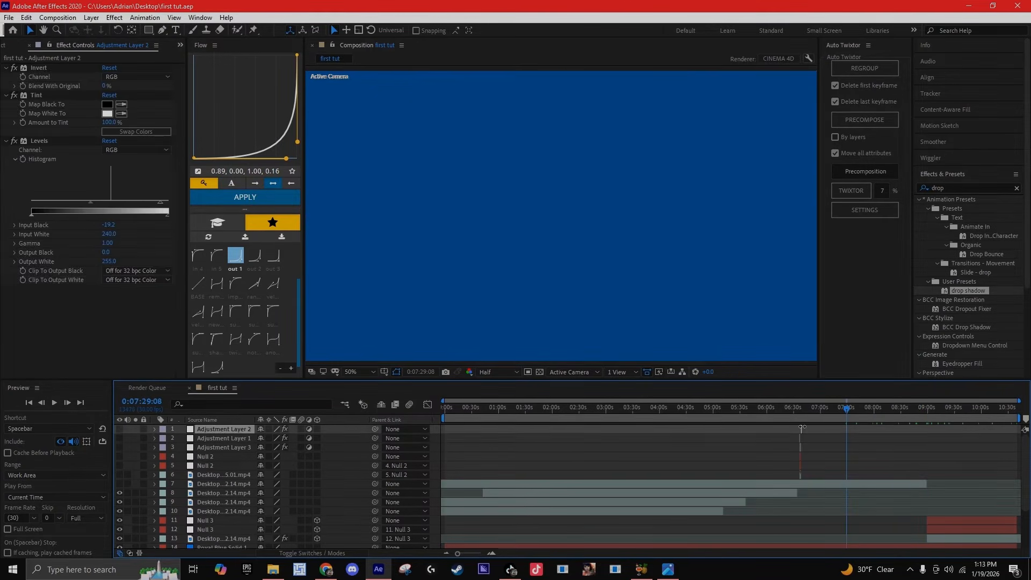
key(ctrl+a)
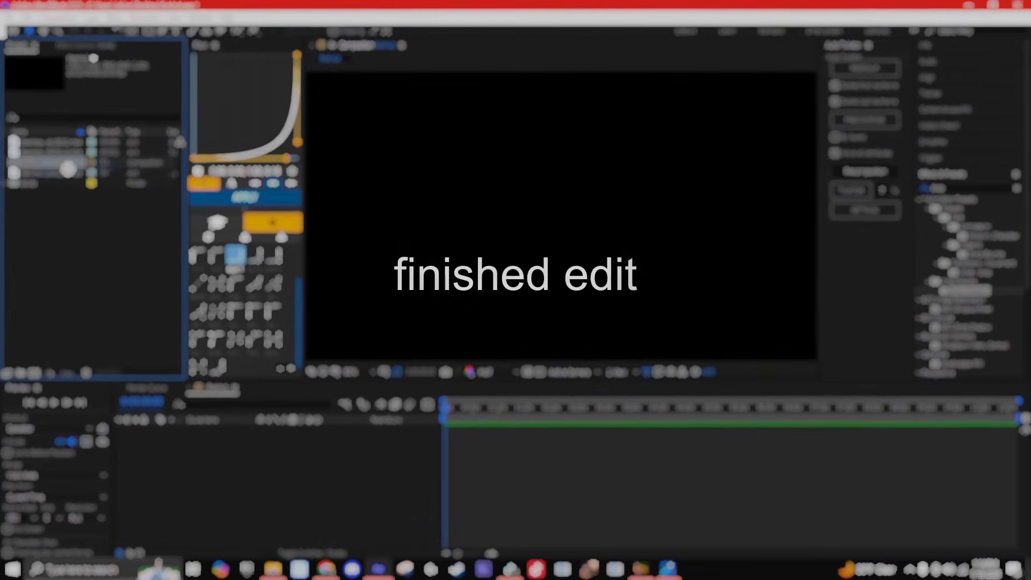
drag(68, 172, 424, 504)
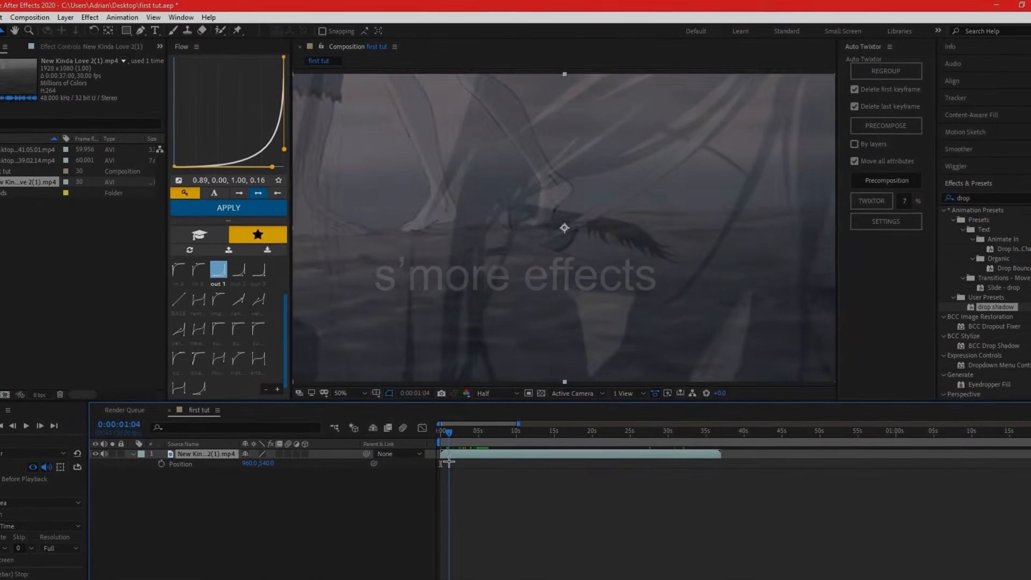
Scrub the finished edit from about 0:00:01:04 to 0:00:09:02 and examine its effects, text and transitions
drag(449, 462, 536, 441)
click(491, 572)
click(490, 571)
click(491, 571)
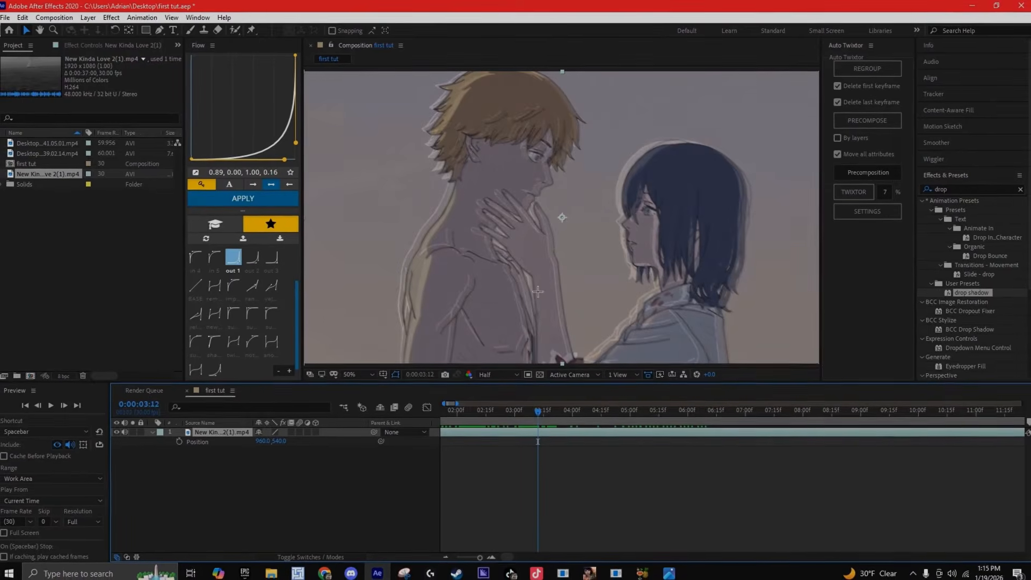
click(556, 408)
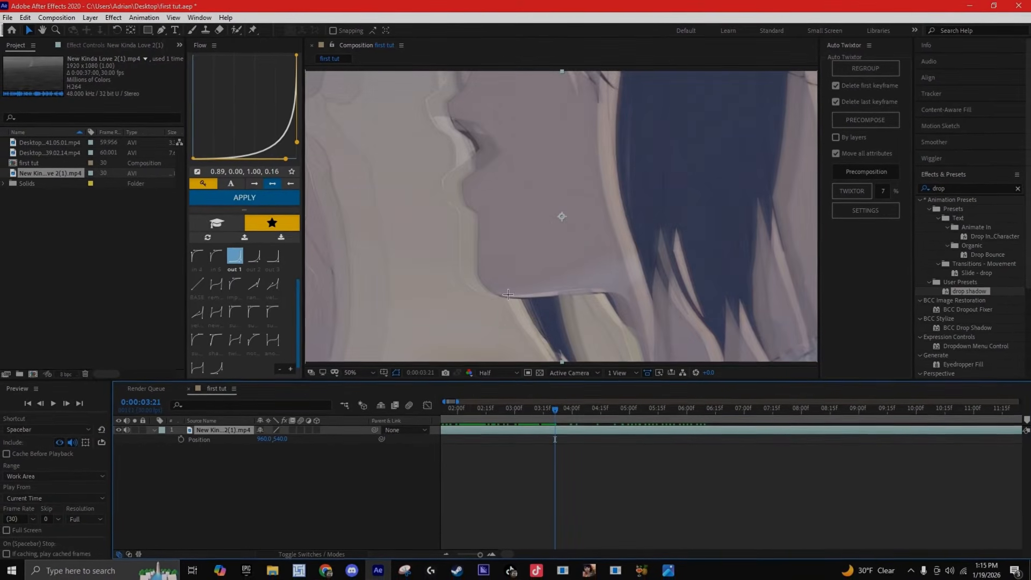
drag(559, 406, 708, 452)
click(446, 552)
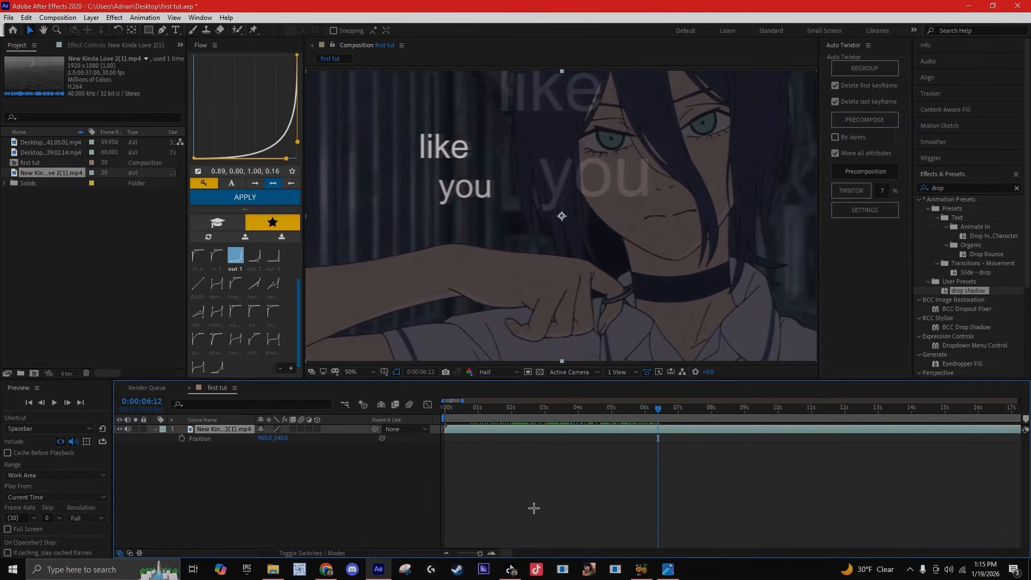
drag(654, 410, 747, 427)
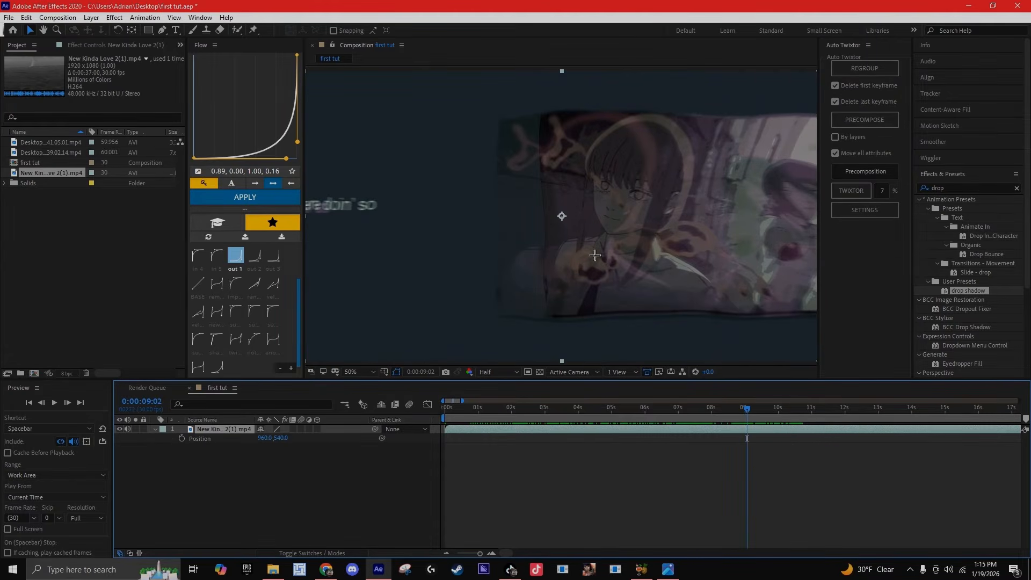
Search the effects for rgb and examine the edit's warped transitions between about 0:00:07:27 and 0:00:13:08
drag(988, 188, 882, 182)
text(rgb)
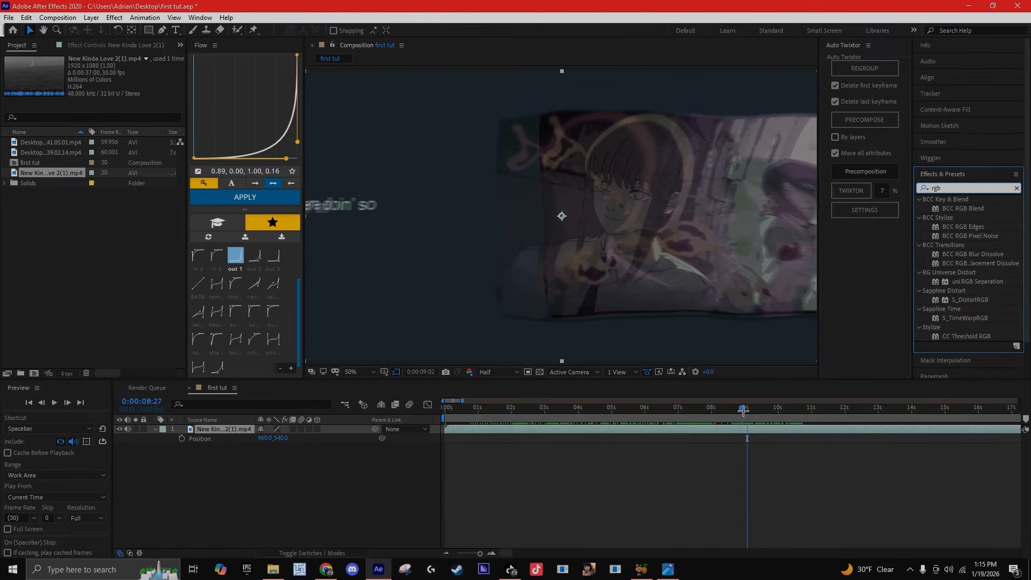
drag(742, 410, 752, 410)
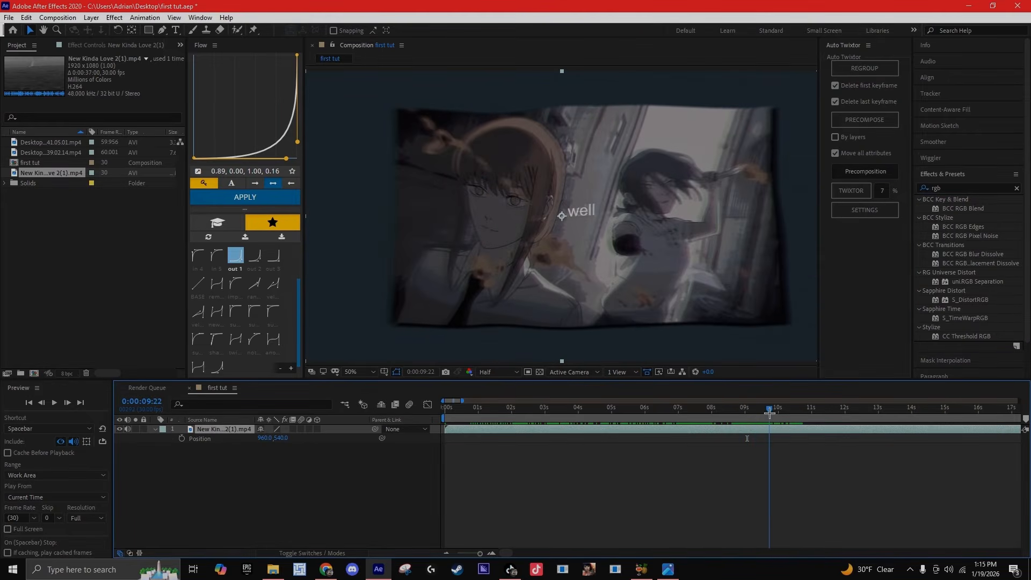
mouse_move(687, 415)
mouse_down()
mouse_move(741, 413)
mouse_move(706, 412)
mouse_up()
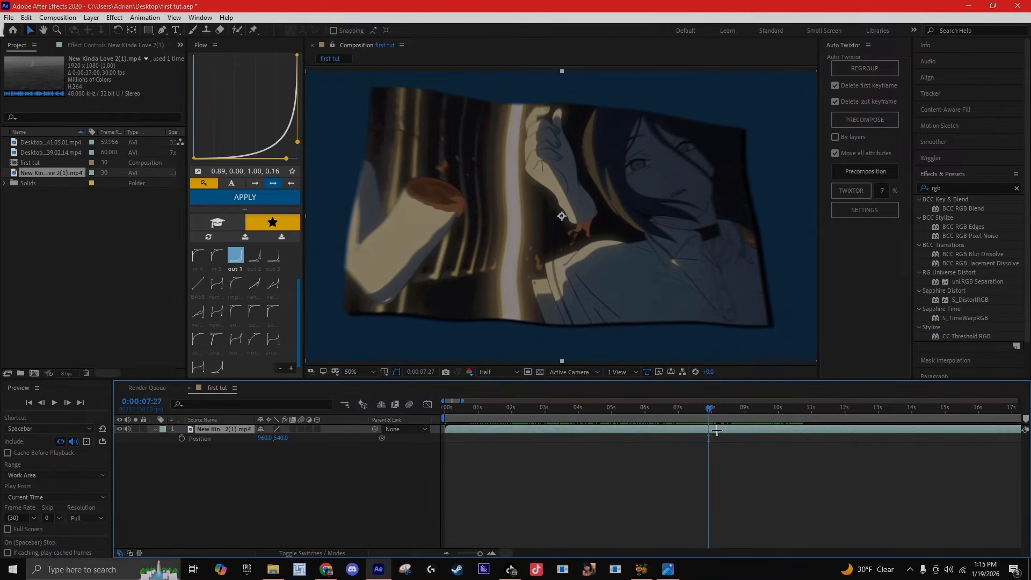
drag(707, 412, 887, 437)
click(898, 479)
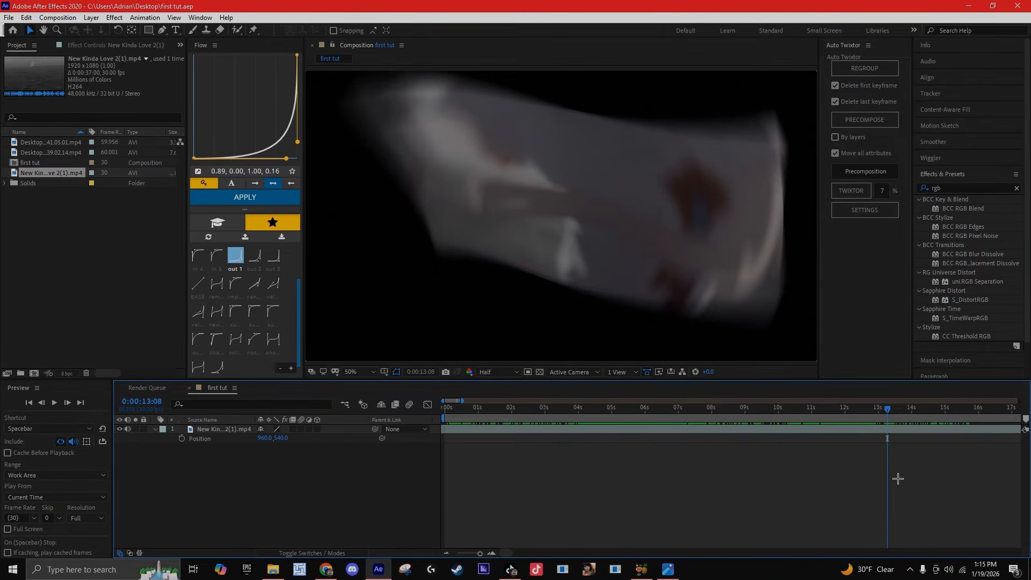
Add an adjustment layer above the finished edit and apply a saved S_WarpBubble animation preset to it
key(ctrl+alt+y)
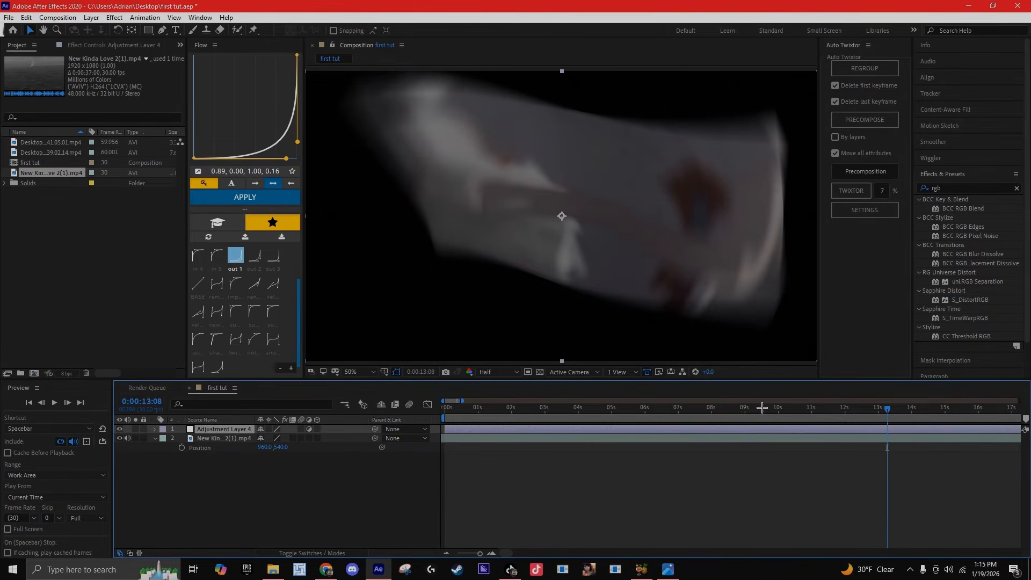
click(144, 17)
click(156, 37)
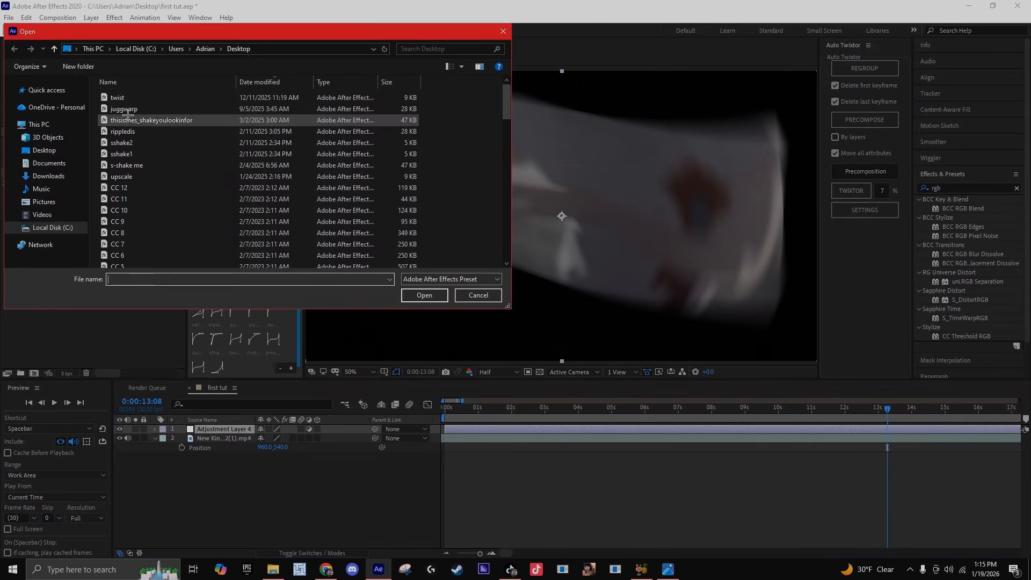
click(427, 294)
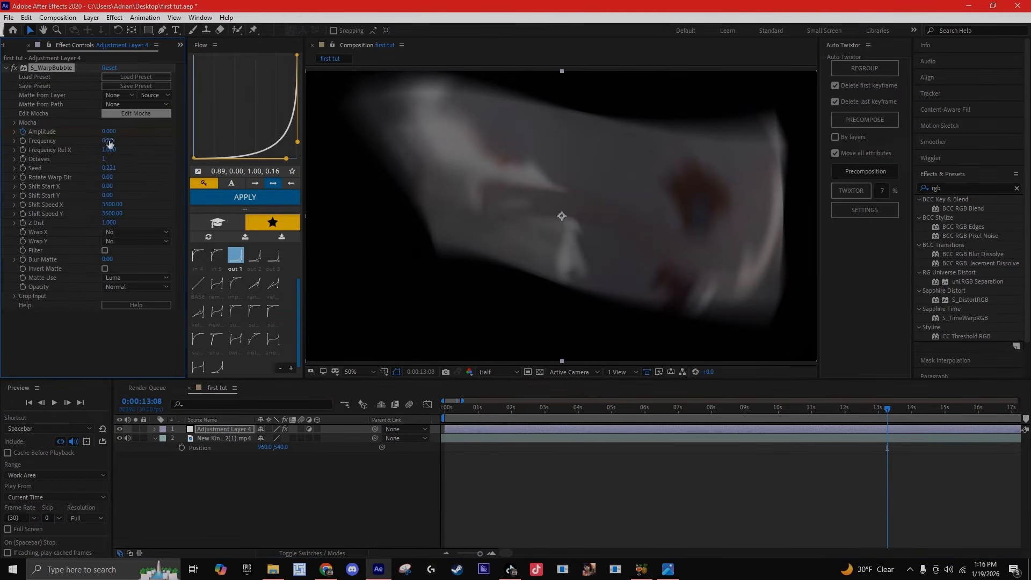
Reveal the adjustment layer's keyframes, scrub the edit to about 0:00:14:25 and delete the adjustment layer
key(u)
drag(898, 410, 937, 438)
key(Delete)
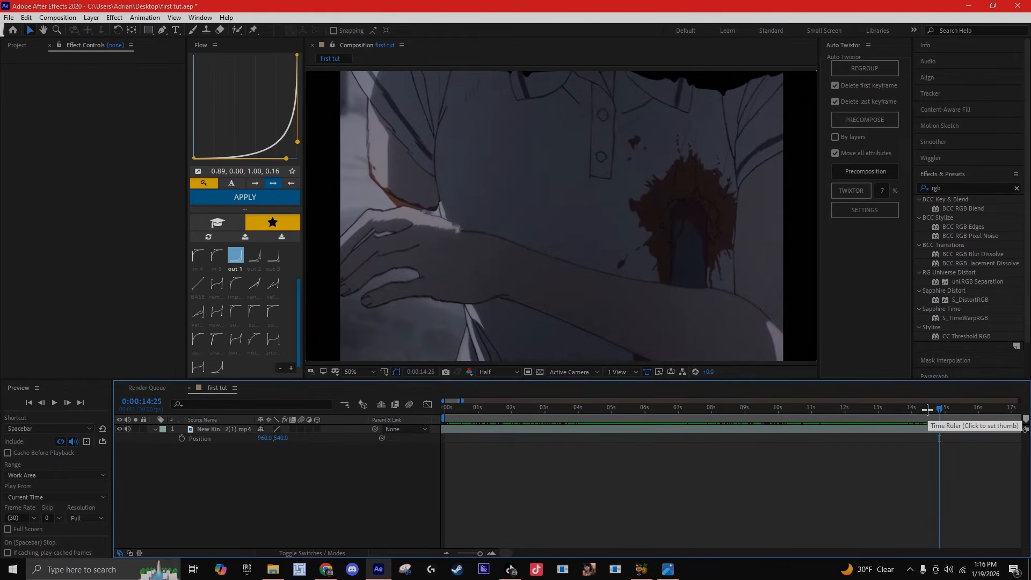
Examine the finished edit up to about 0:00:20:18 and search the effects for vhs
drag(932, 411, 678, 445)
key(space)
click(611, 410)
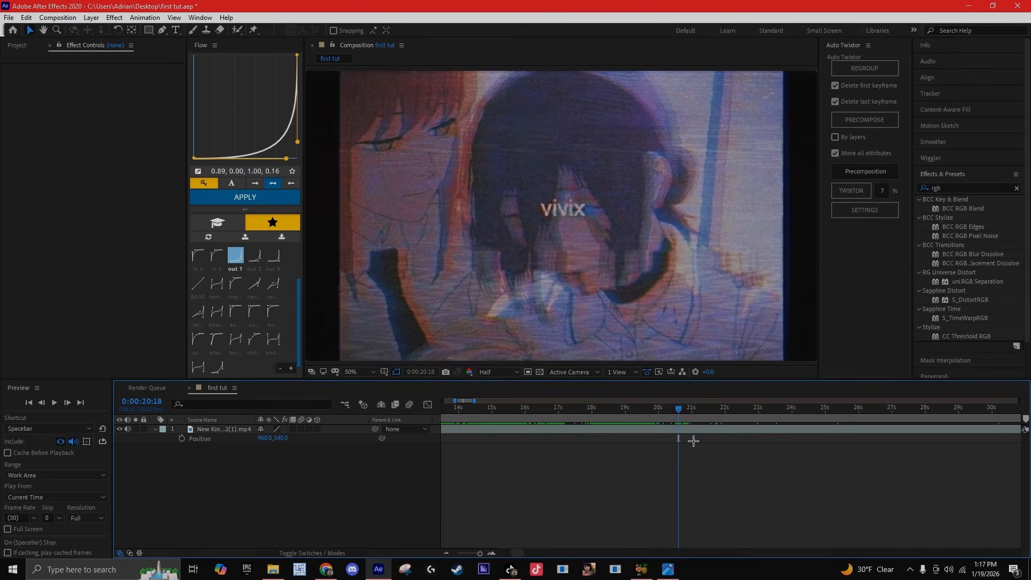
click(955, 186)
text(vhs)
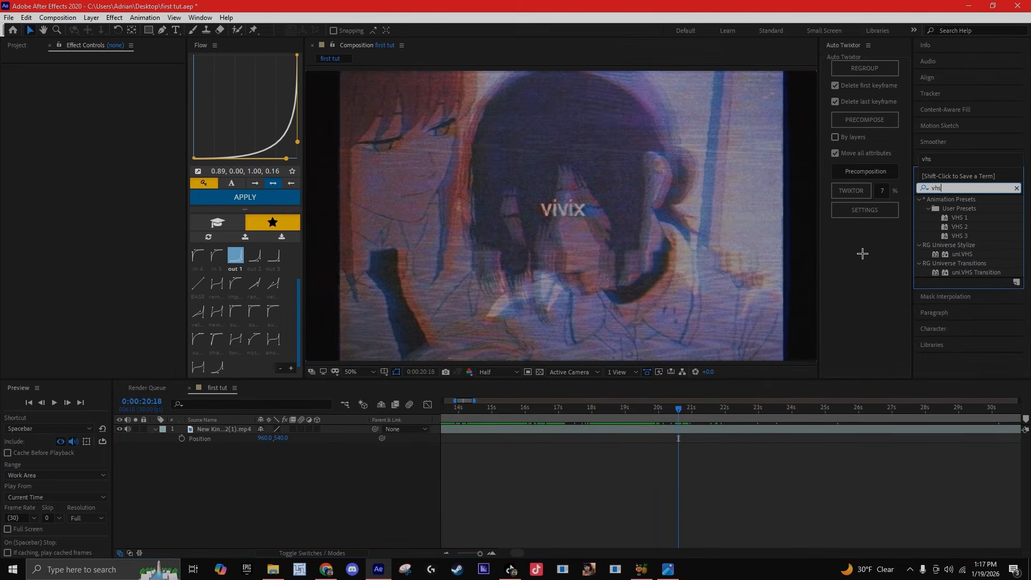
Try the uni.VHS effect directly on the video layer and undo it
drag(961, 254, 728, 418)
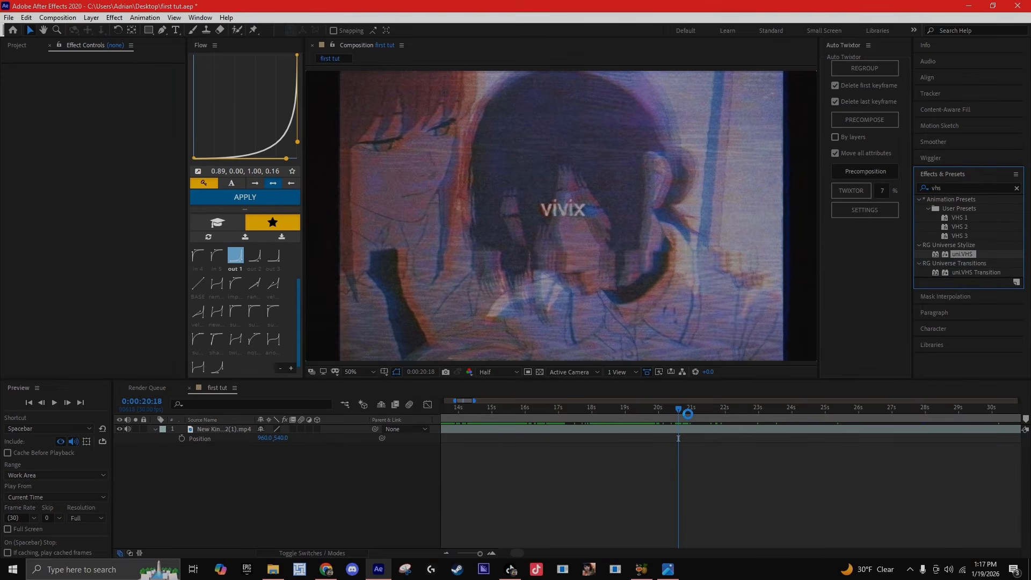
drag(688, 414, 688, 417)
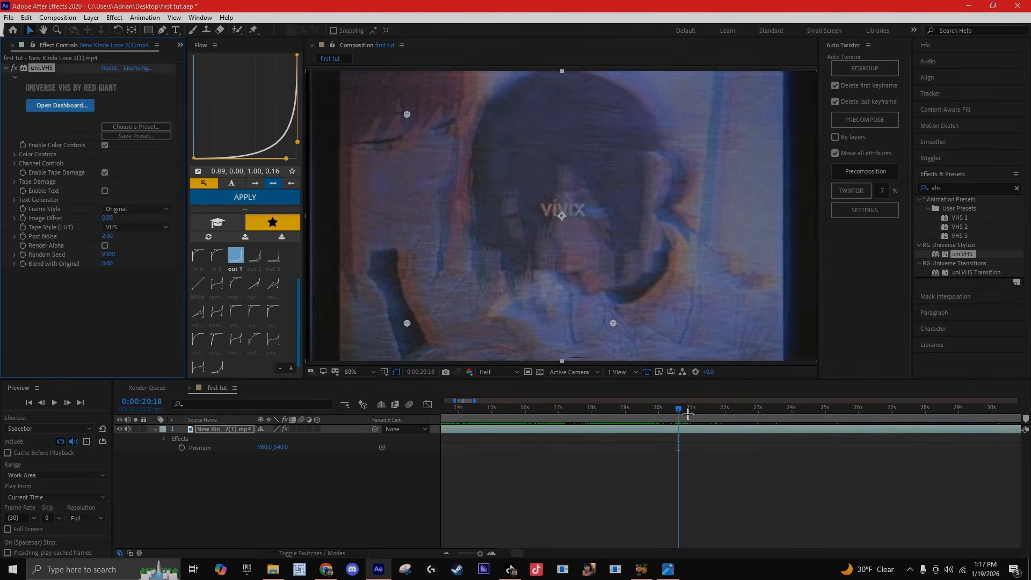
key(ctrl+z)
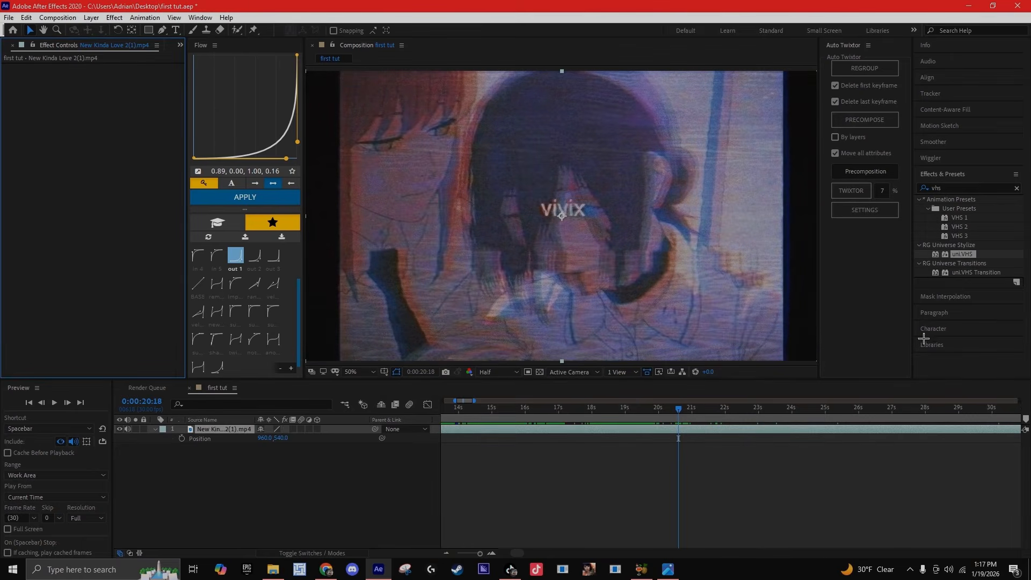
Move to about 0:00:18:27, add an adjustment layer above the edit and apply the saved VHS 1 preset to it
click(960, 217)
click(654, 437)
click(723, 409)
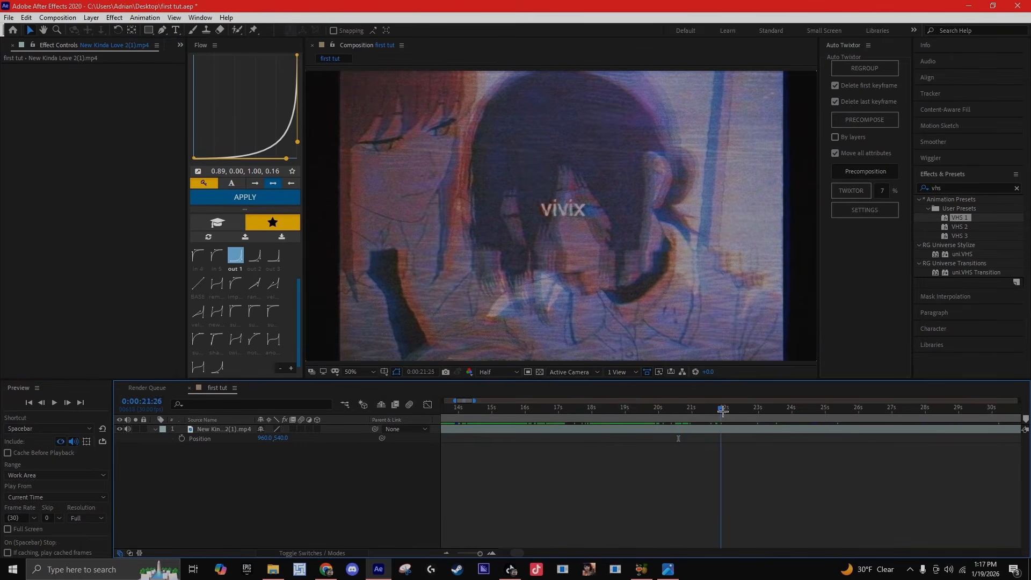
drag(723, 411, 622, 434)
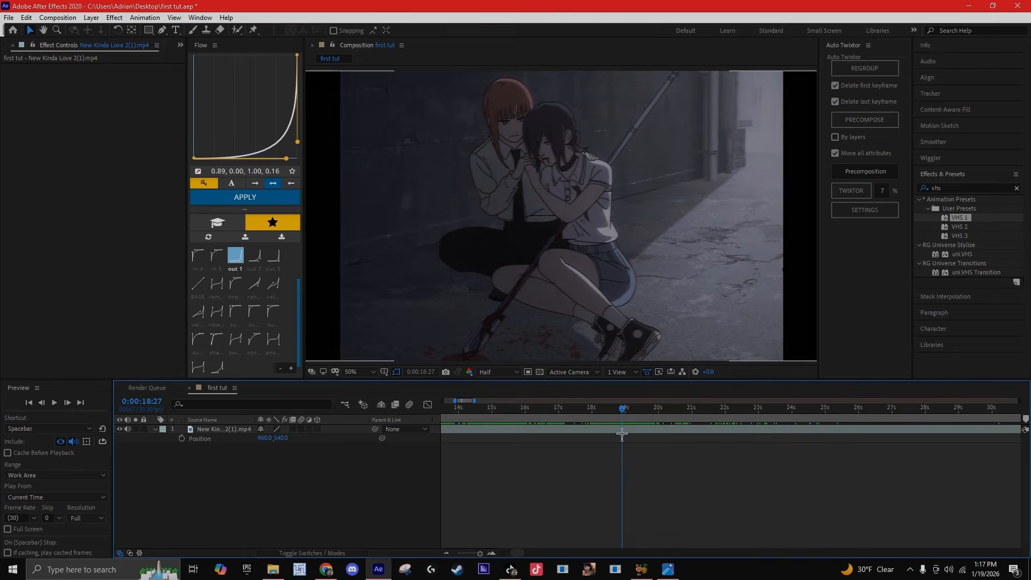
key(ctrl+alt+y)
double_click(960, 217)
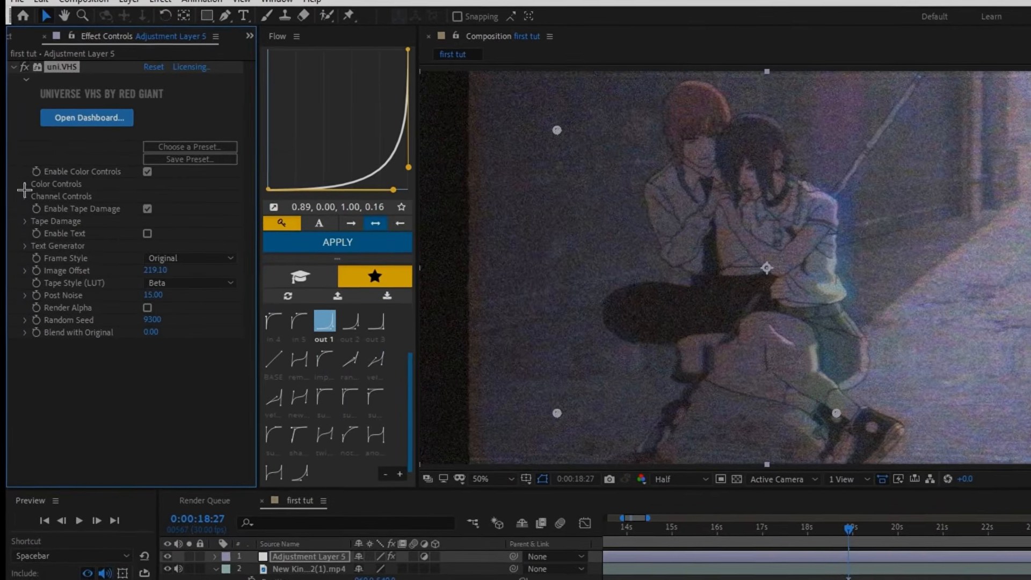
Examine the uni.VHS settings of the VHS 1 preset, from color, channel and tape damage controls to random seed and blend
click(23, 181)
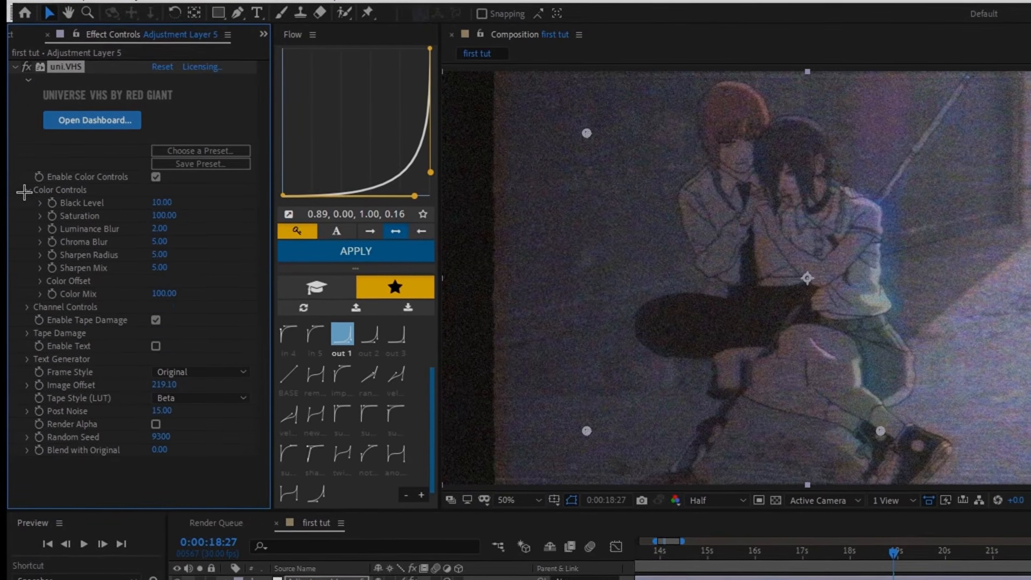
click(26, 305)
scroll(24, 346, down, 2)
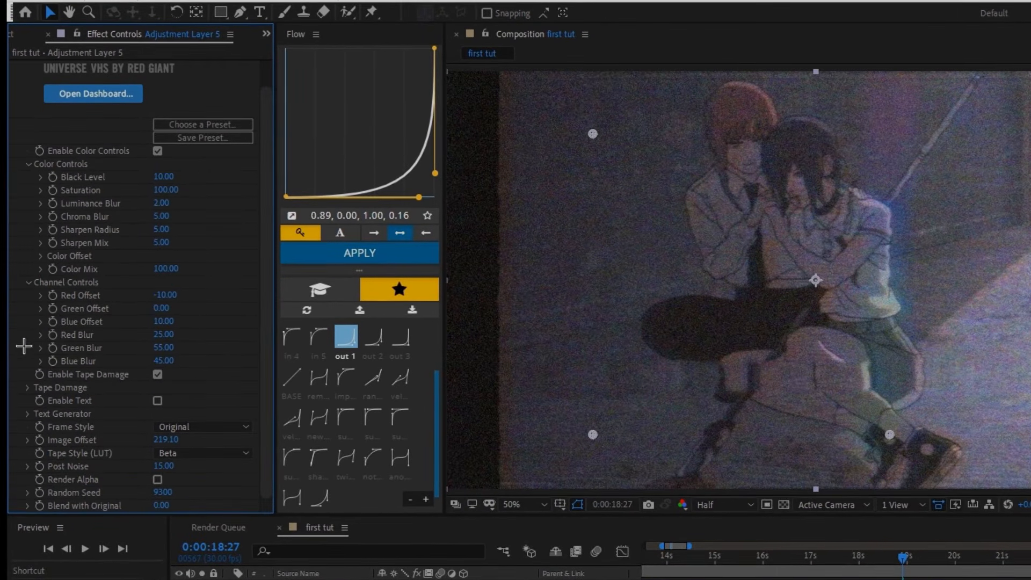
click(25, 385)
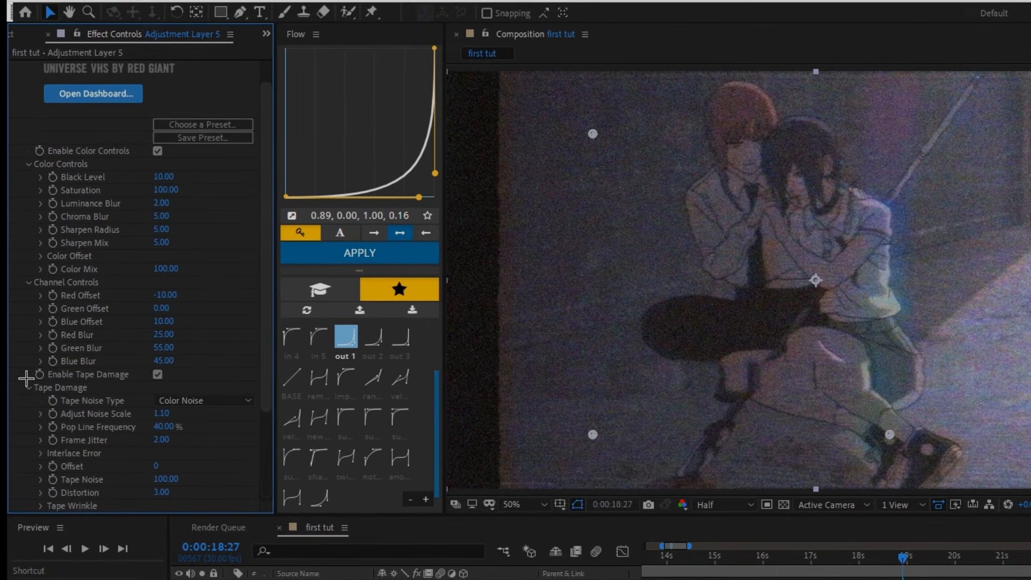
scroll(26, 379, down, 4)
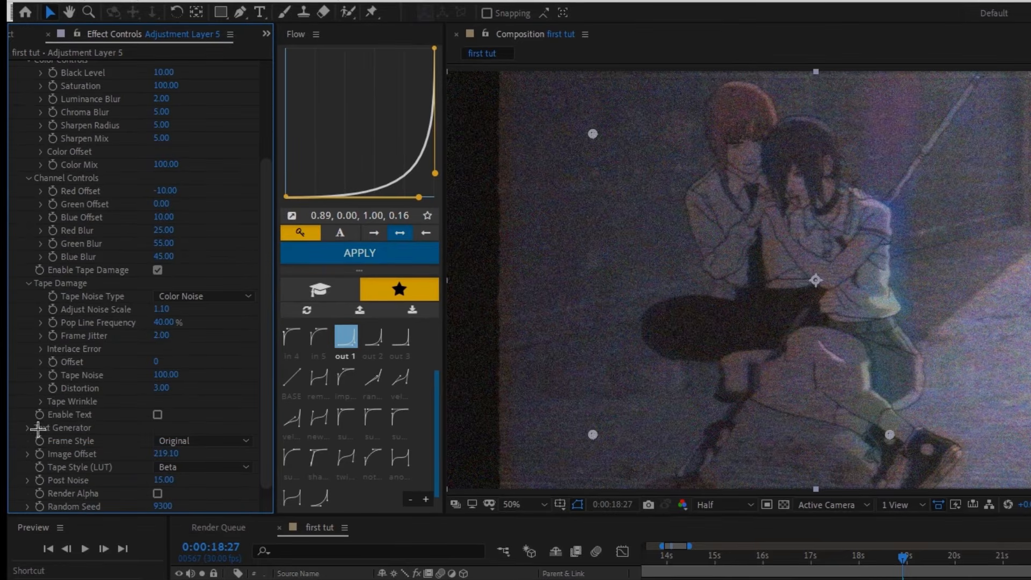
click(27, 428)
scroll(25, 428, down, 4)
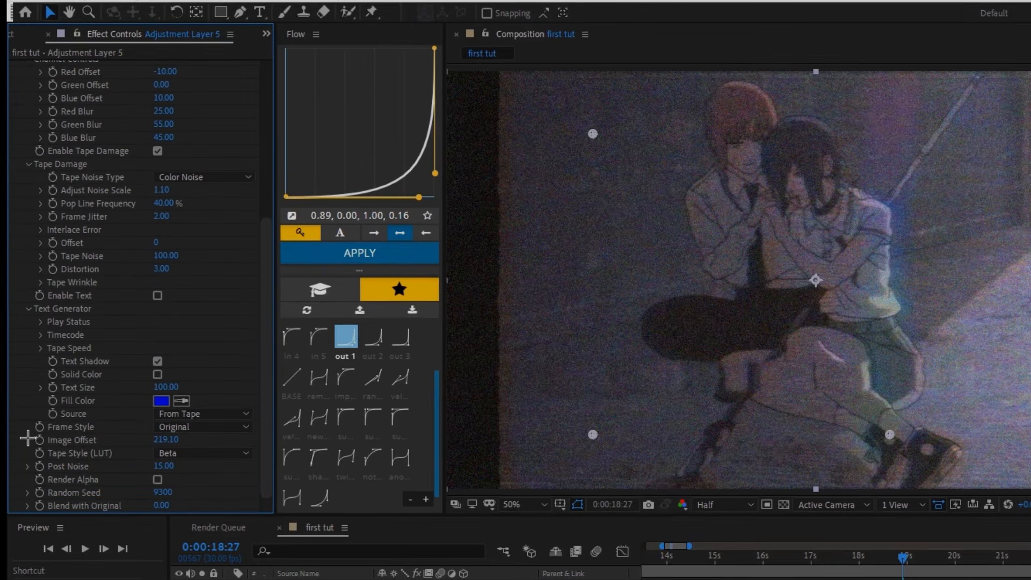
click(27, 439)
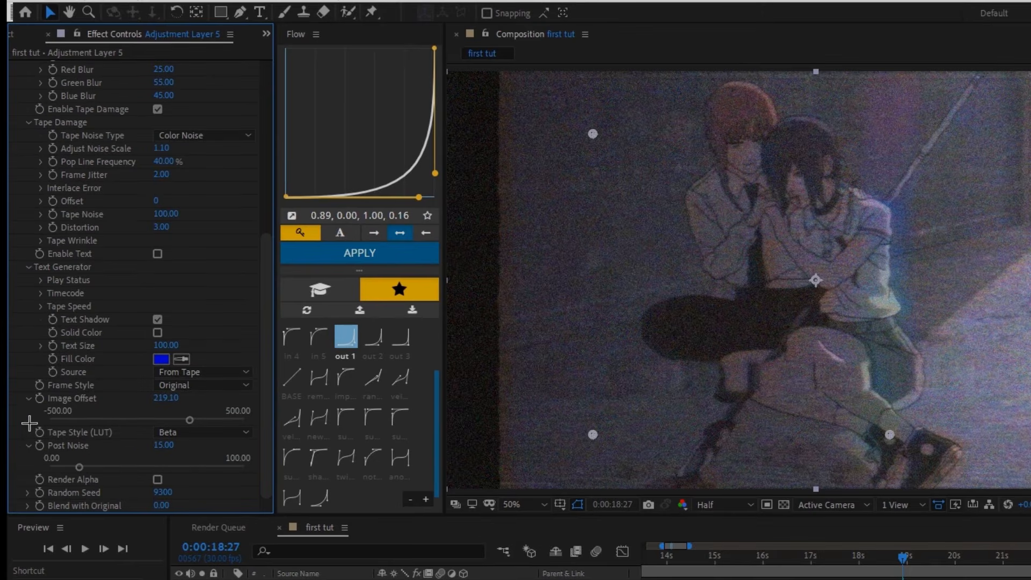
click(27, 492)
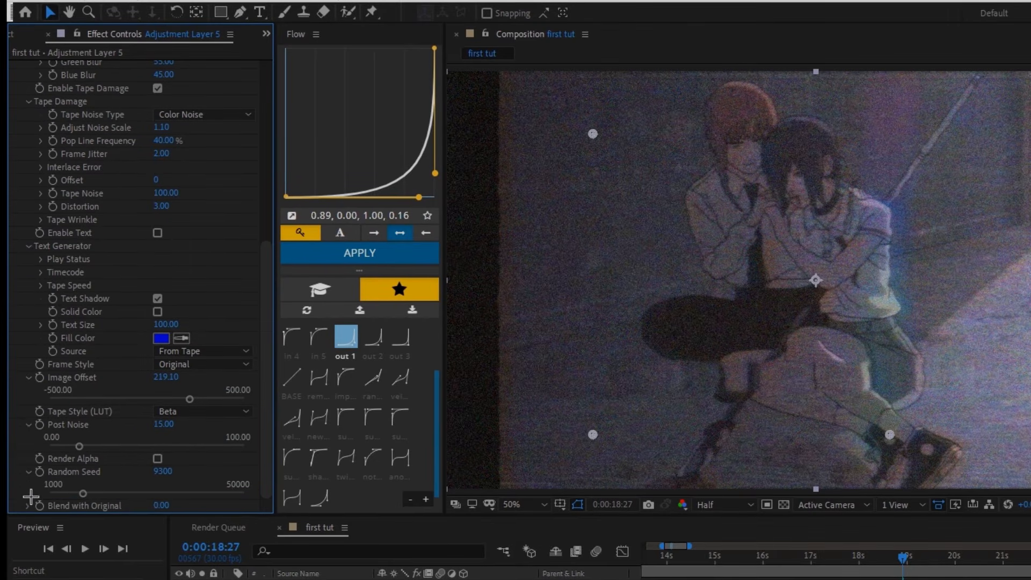
click(27, 504)
scroll(40, 445, up, 10)
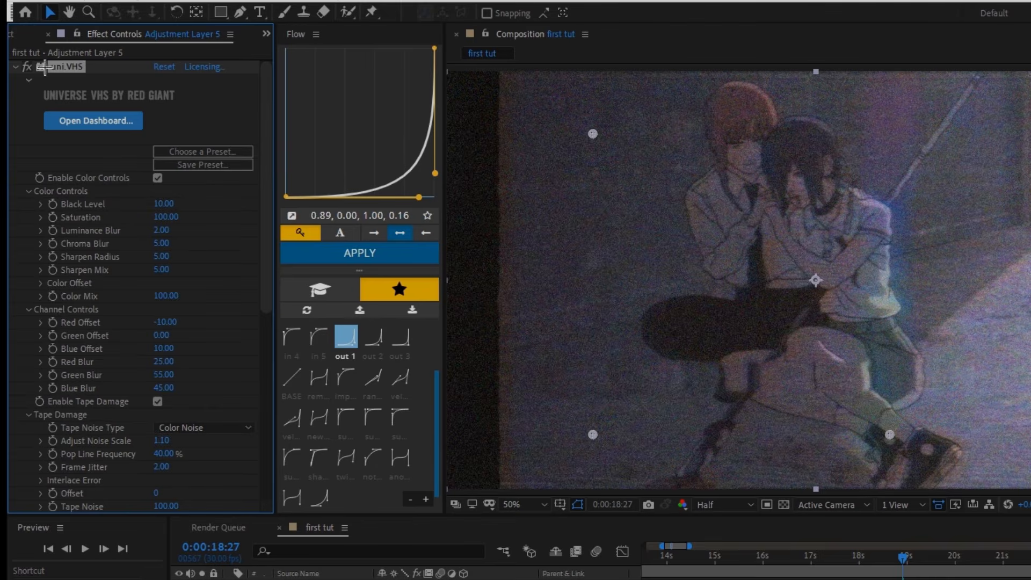
Replace the uni.VHS effect on the adjustment layer with the saved S_FilmDamage and uni.VHS combination
key(Delete)
click(994, 575)
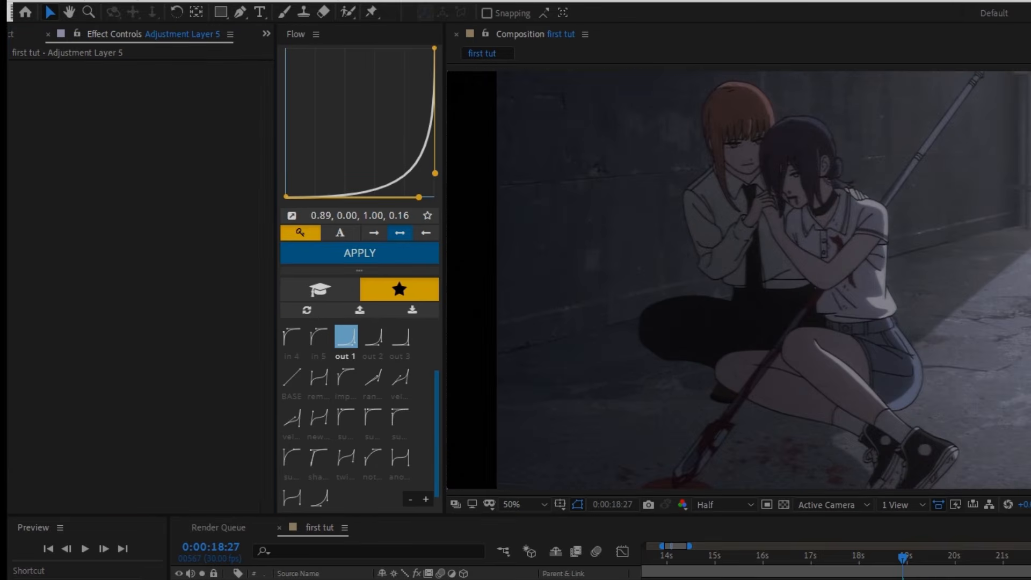
key(ctrl+v)
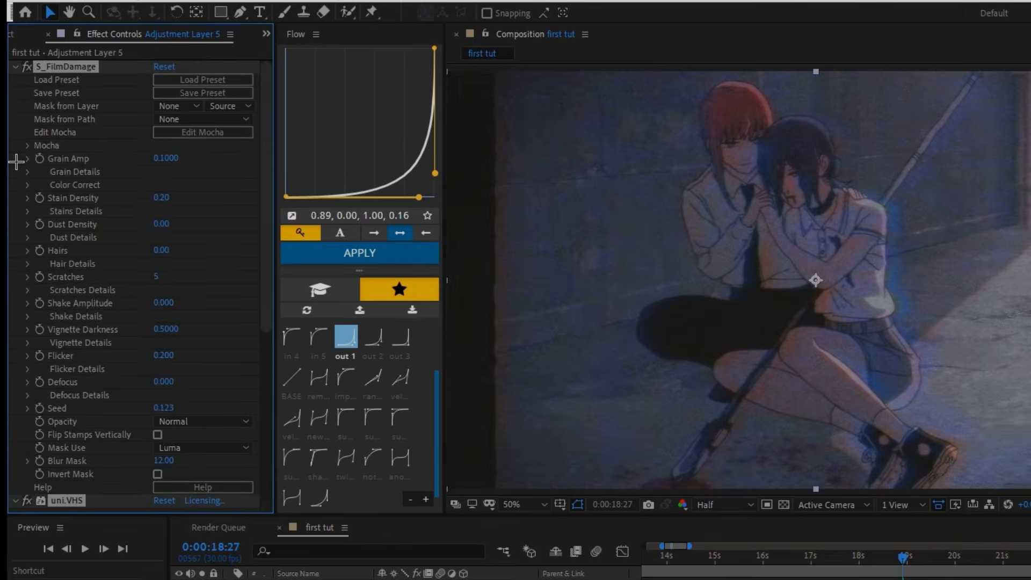
Examine the S_FilmDamage settings, including Mocha, grain amplitude and details, color correction, stain density and stain details
click(27, 145)
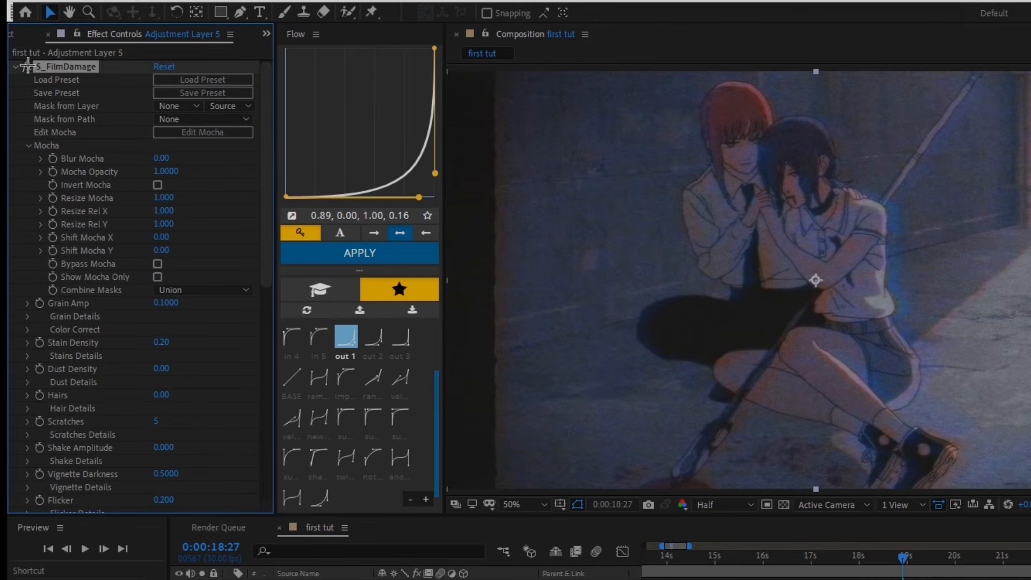
scroll(61, 131, down, 6)
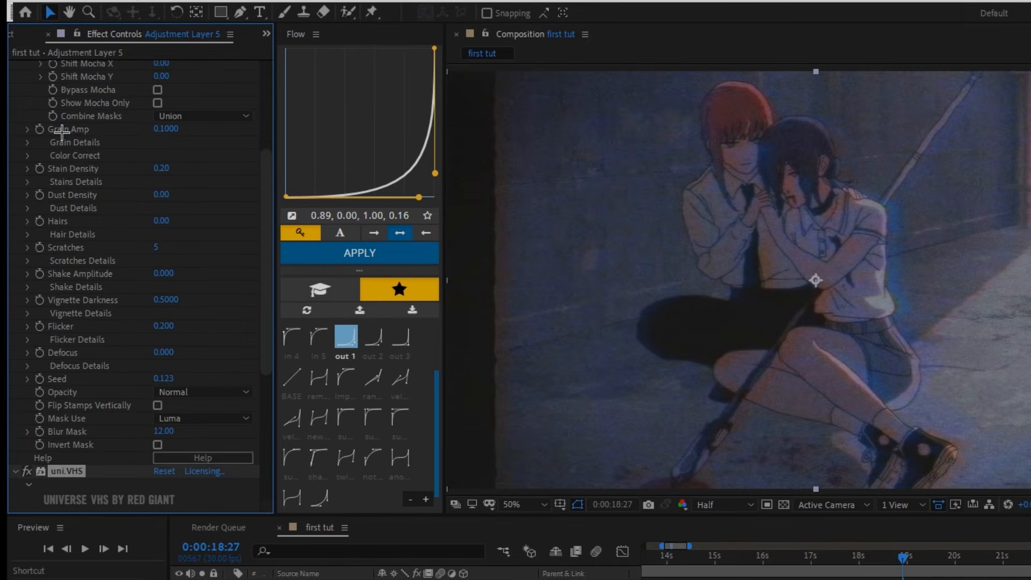
click(19, 130)
click(23, 129)
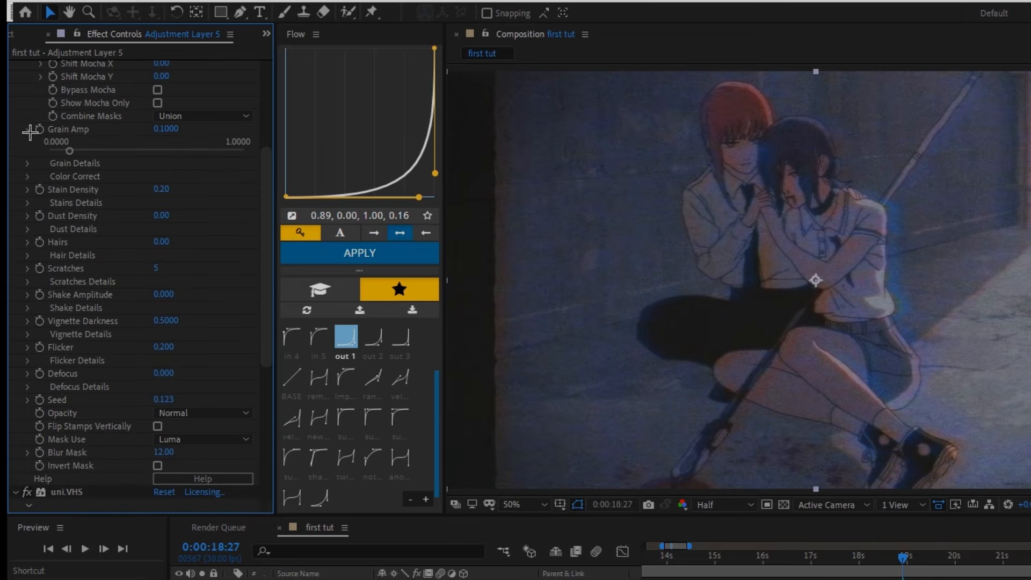
scroll(32, 135, down, 1)
click(28, 128)
scroll(46, 215, down, 1)
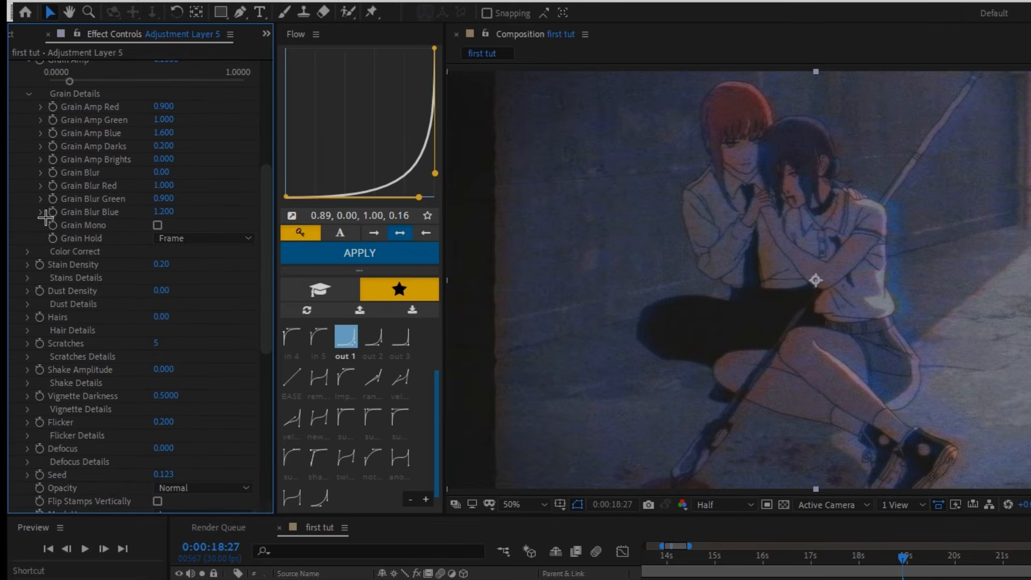
click(28, 250)
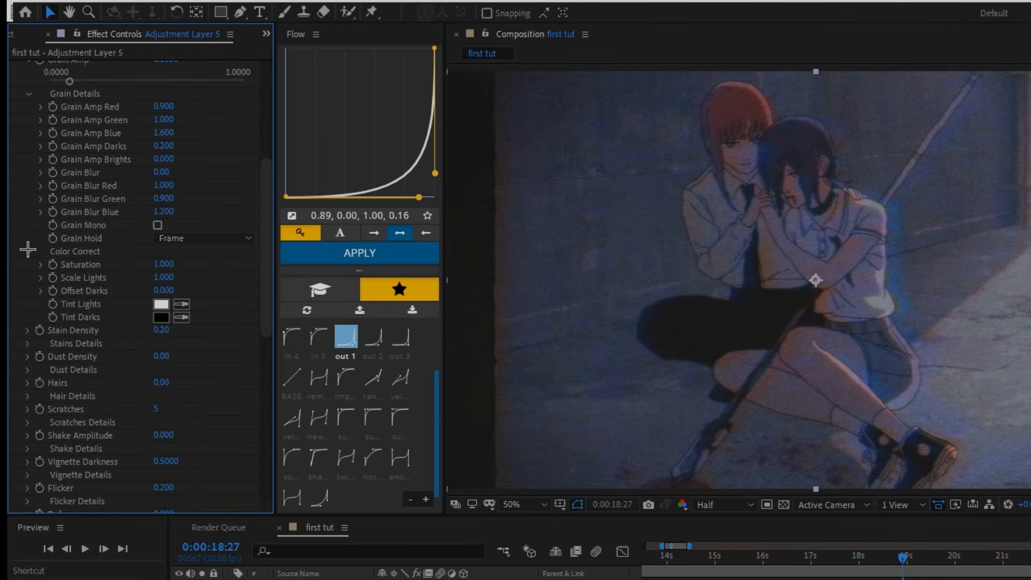
click(27, 330)
scroll(38, 343, down, 1)
click(26, 328)
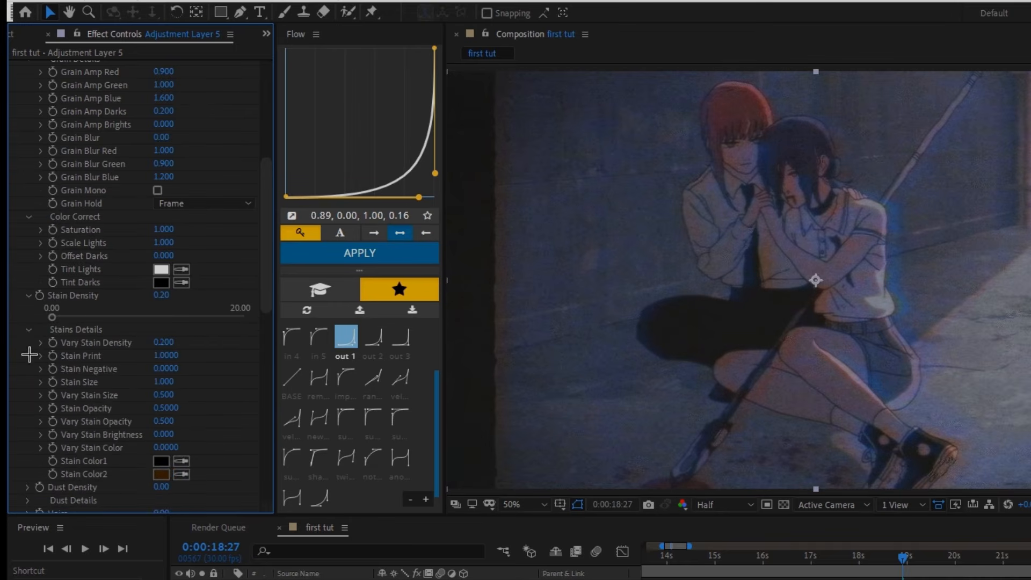
scroll(45, 354, down, 2)
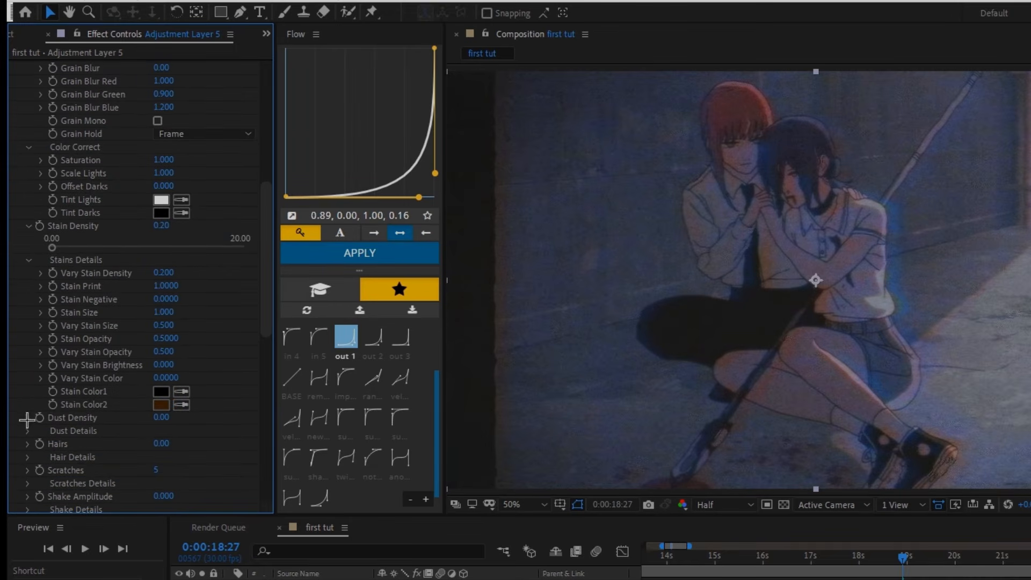
scroll(62, 376, down, 11)
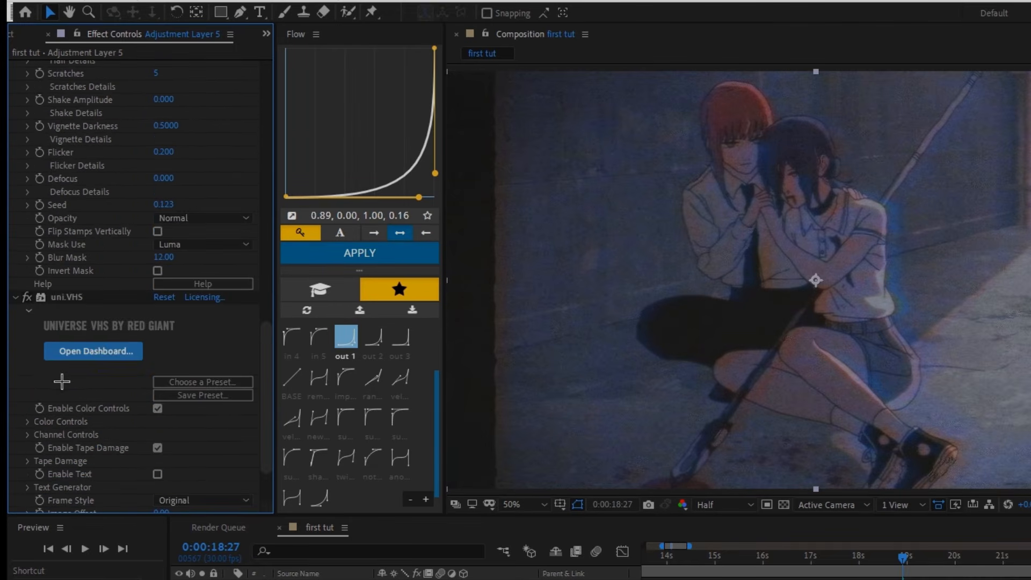
Examine the second uni.VHS effect's color, channel, tape damage and text generator controls
scroll(62, 381, down, 2)
scroll(27, 354, down, 1)
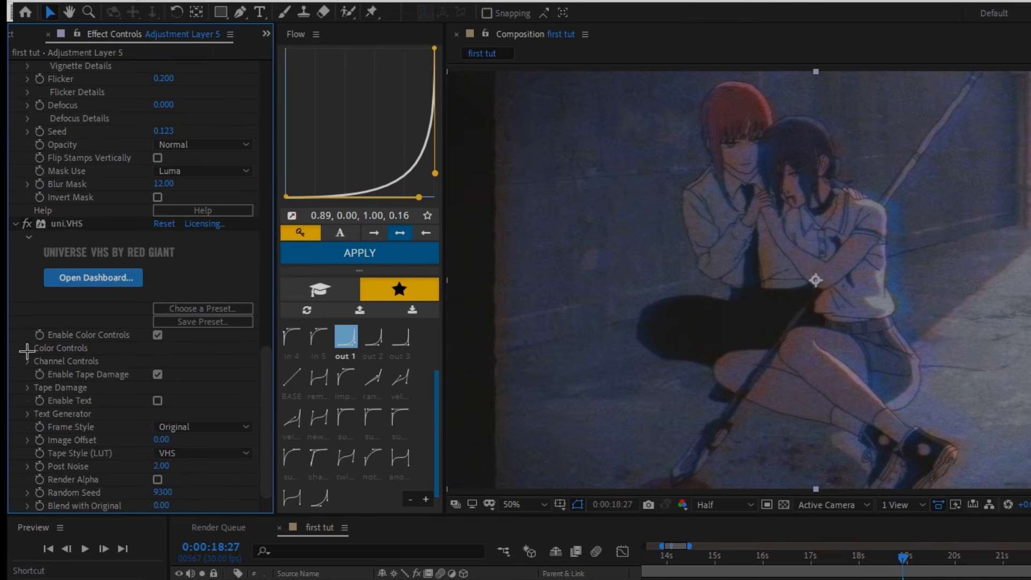
click(27, 348)
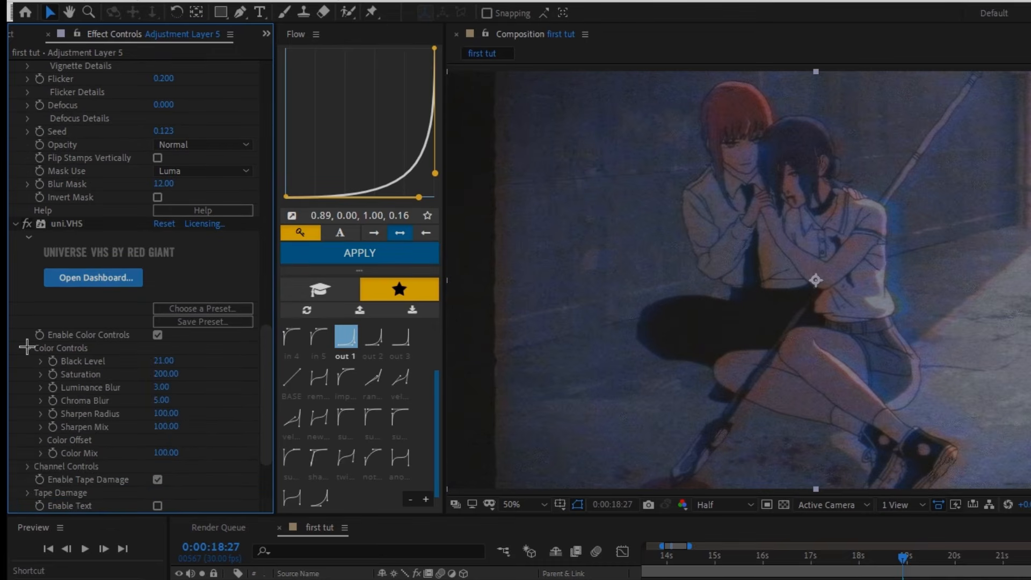
scroll(28, 344, down, 2)
click(29, 398)
scroll(48, 379, down, 2)
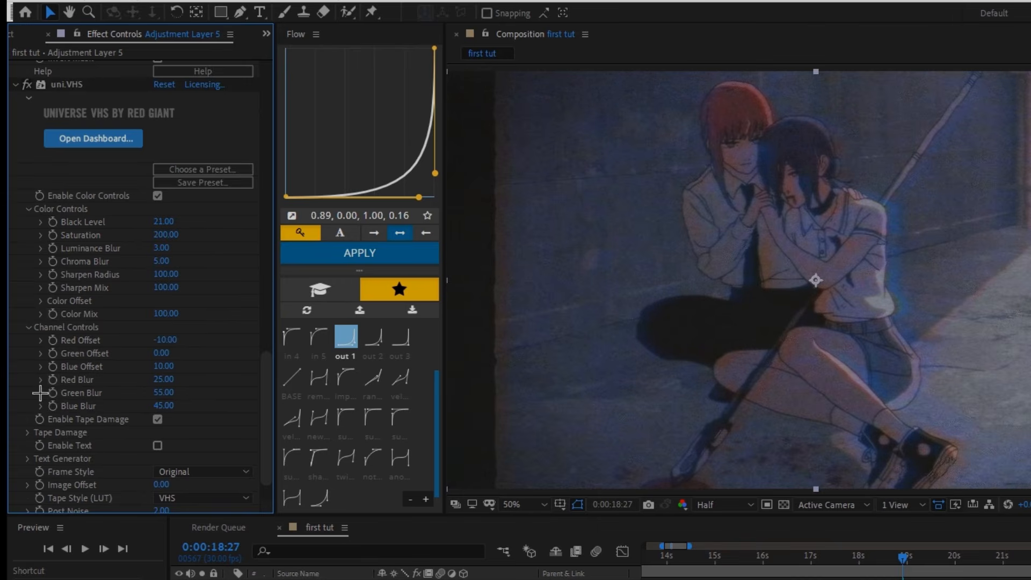
click(28, 431)
scroll(32, 424, down, 4)
click(30, 422)
scroll(34, 421, down, 3)
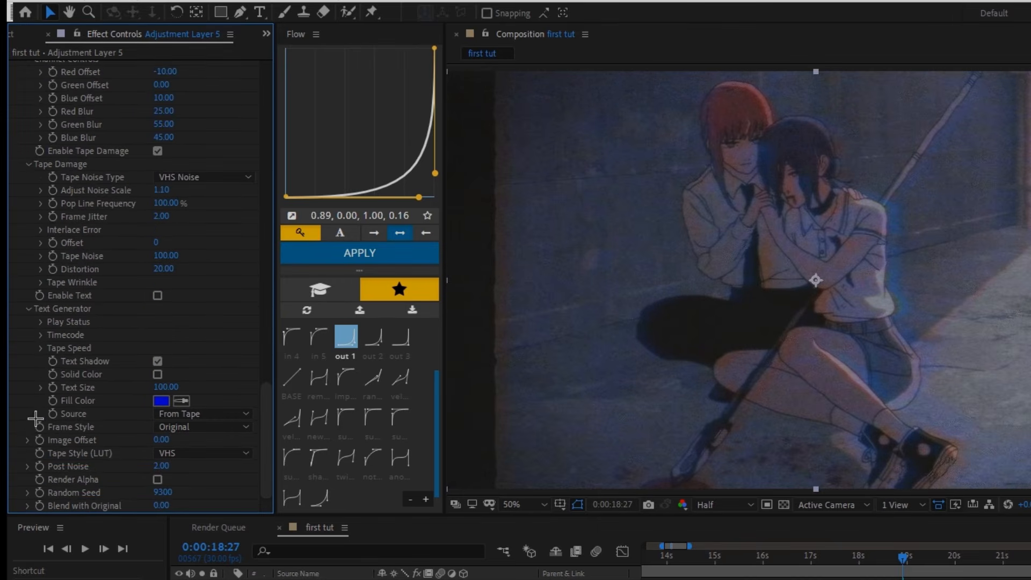
Examine the second uni.VHS effect's image offset, post noise, random seed and blend settings, and review its color controls again
click(27, 439)
scroll(33, 423, down, 2)
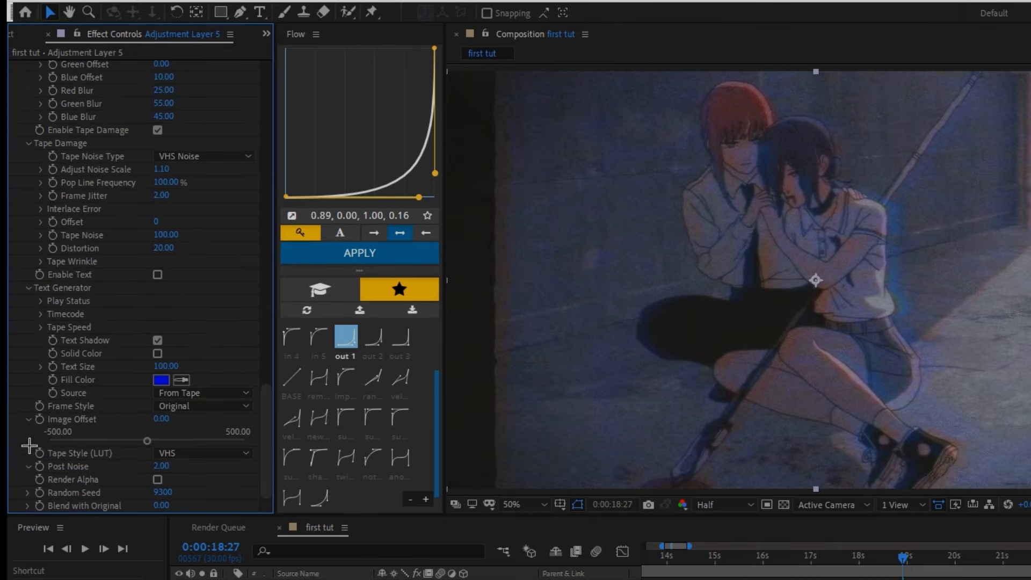
scroll(29, 445, down, 2)
click(28, 492)
scroll(28, 477, down, 2)
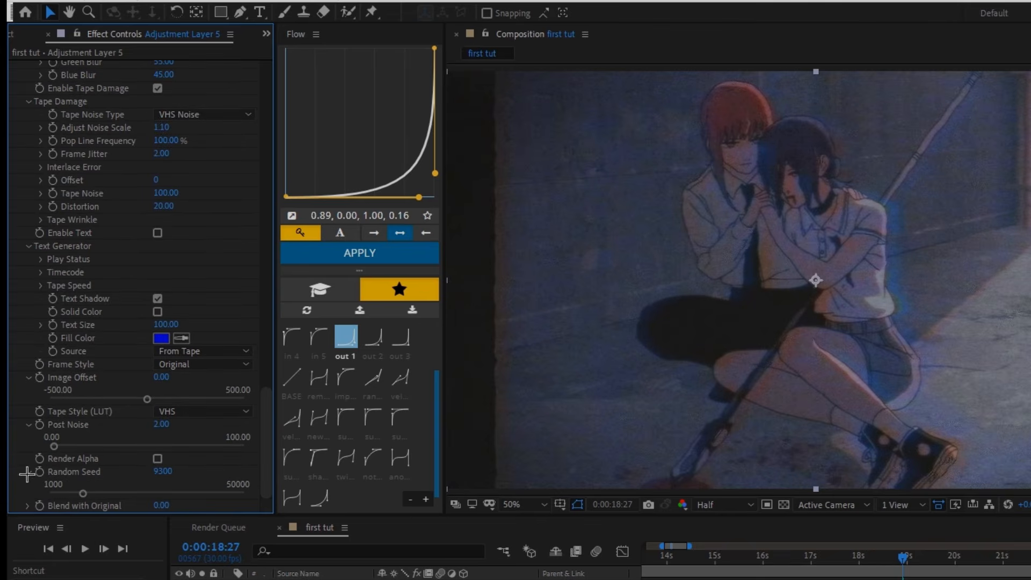
click(28, 506)
scroll(28, 483, down, 2)
scroll(37, 424, up, 3)
scroll(38, 422, up, 10)
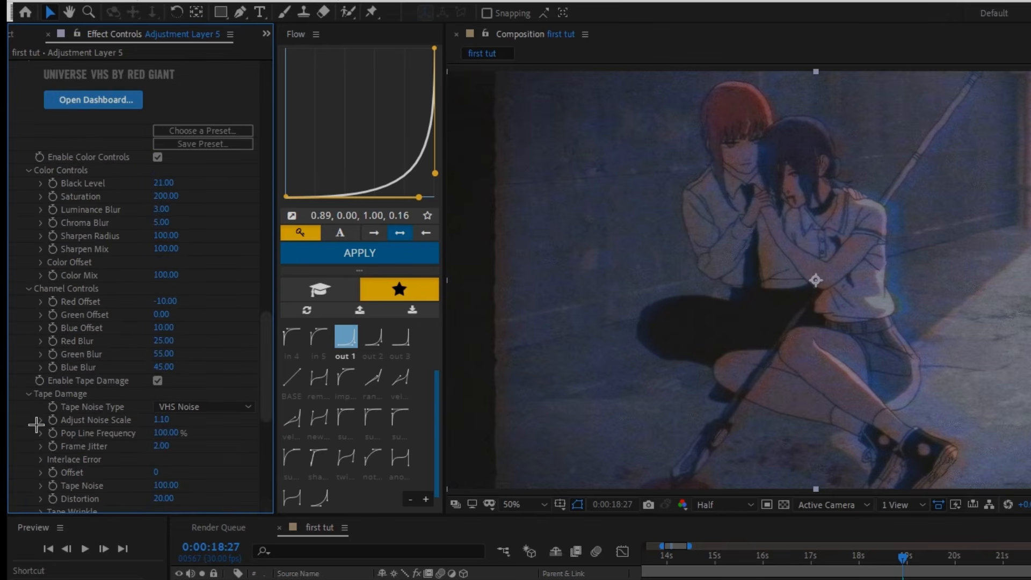
scroll(36, 425, up, 1)
scroll(134, 273, up, 4)
Replace the adjustment layer's uni.VHS look with uni.Holomatrix II and move the playhead to 0:00:19:25
right_click(913, 305)
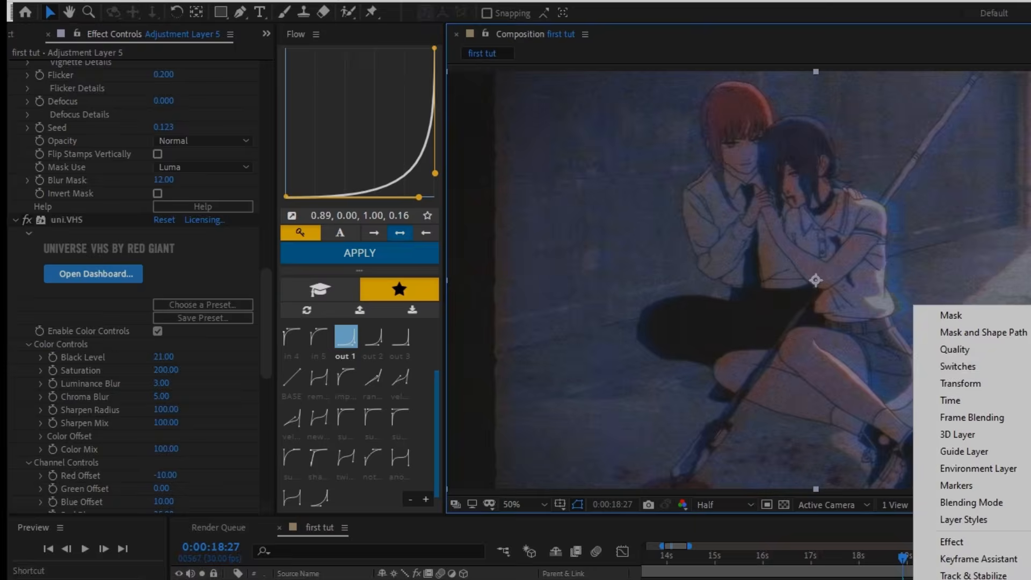
key(Escape)
click(61, 220)
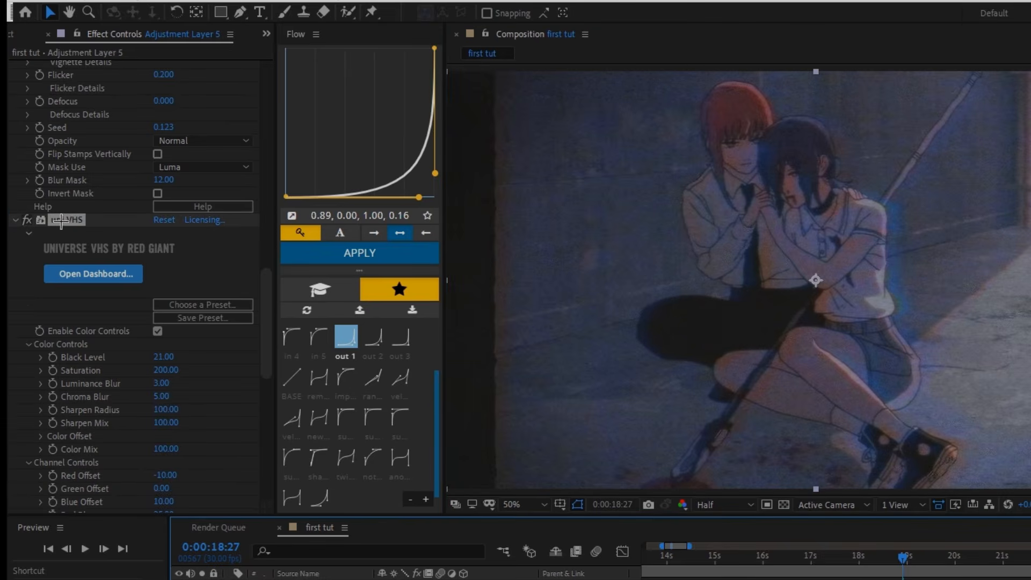
key(Delete)
drag(1030, 472, 948, 556)
Examine the uni.Holomatrix II settings, including damage, frequency, effect scale, frame rate, random seed, blend and the Effects group
click(24, 175)
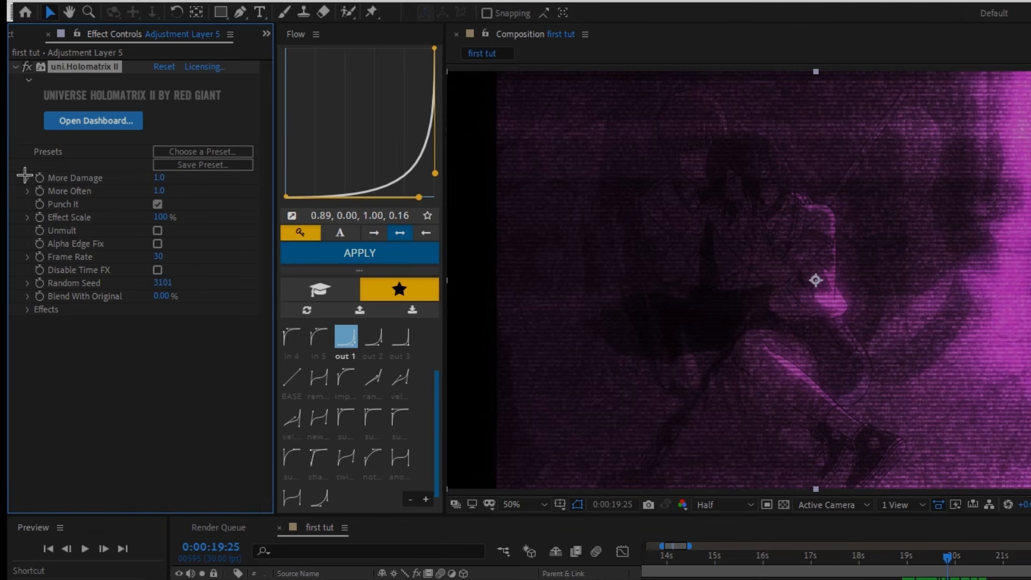
click(25, 176)
click(28, 213)
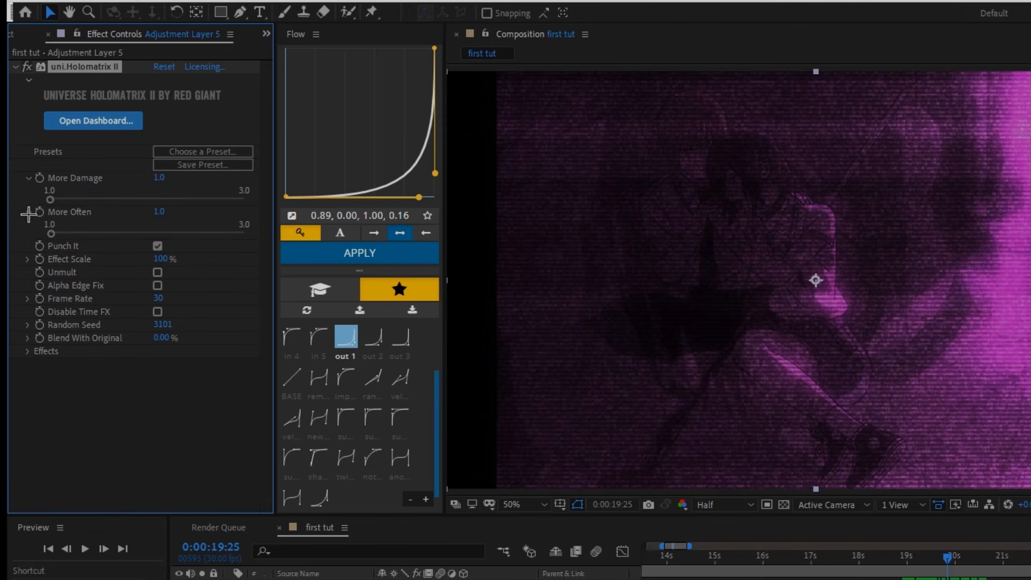
click(28, 260)
click(27, 319)
click(28, 367)
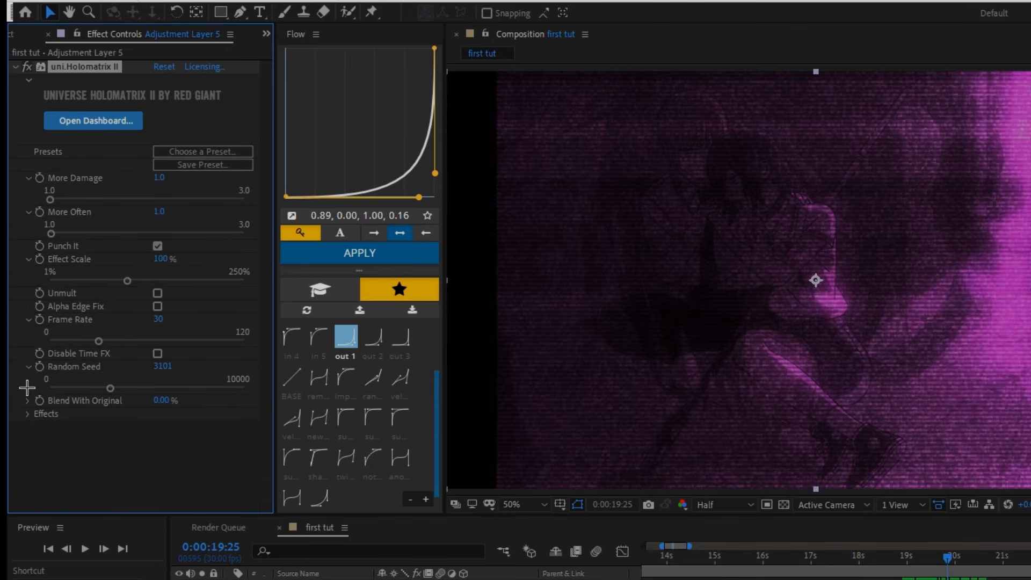
click(28, 400)
click(28, 436)
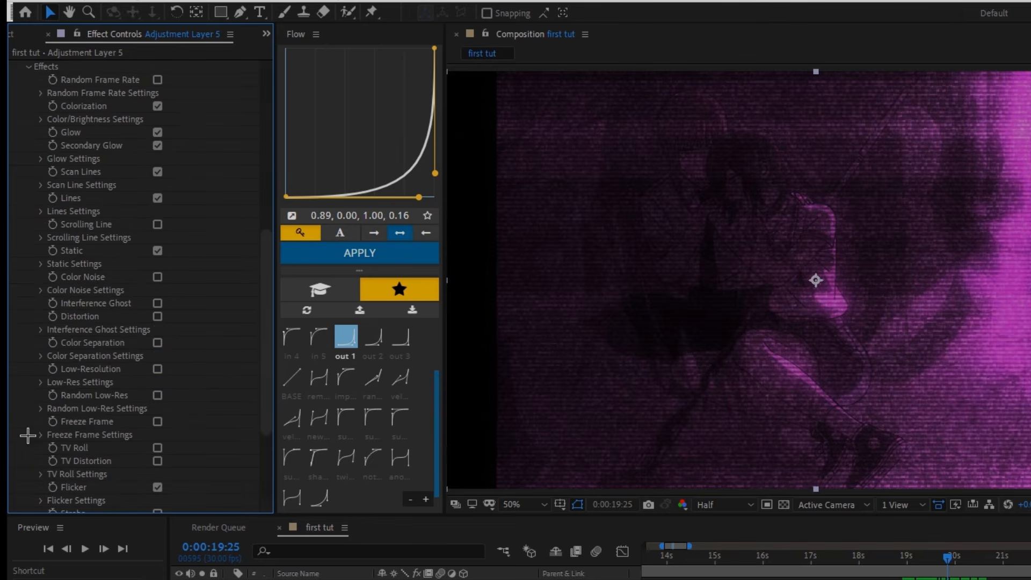
scroll(124, 368, up, 10)
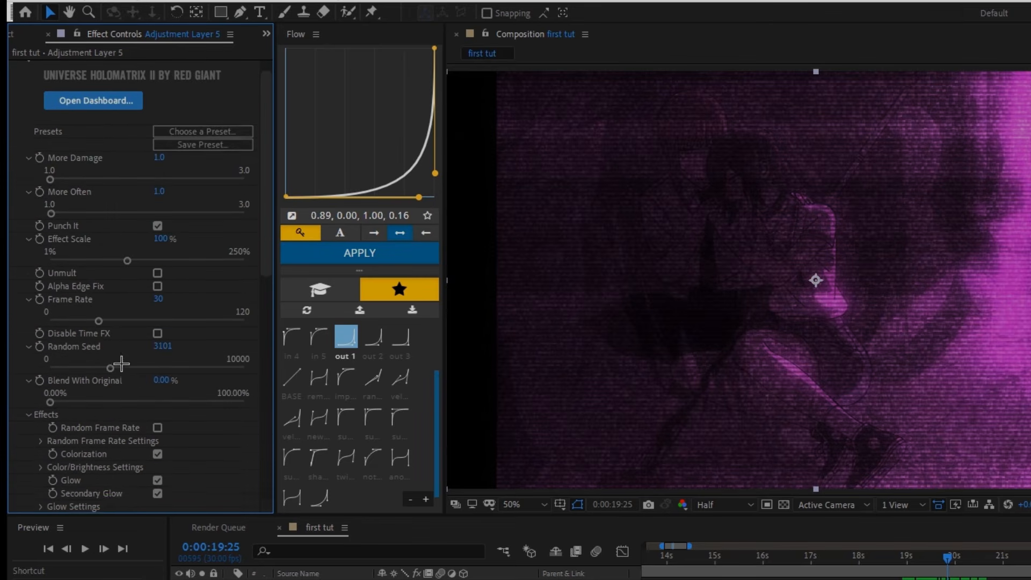
scroll(20, 145, down, 15)
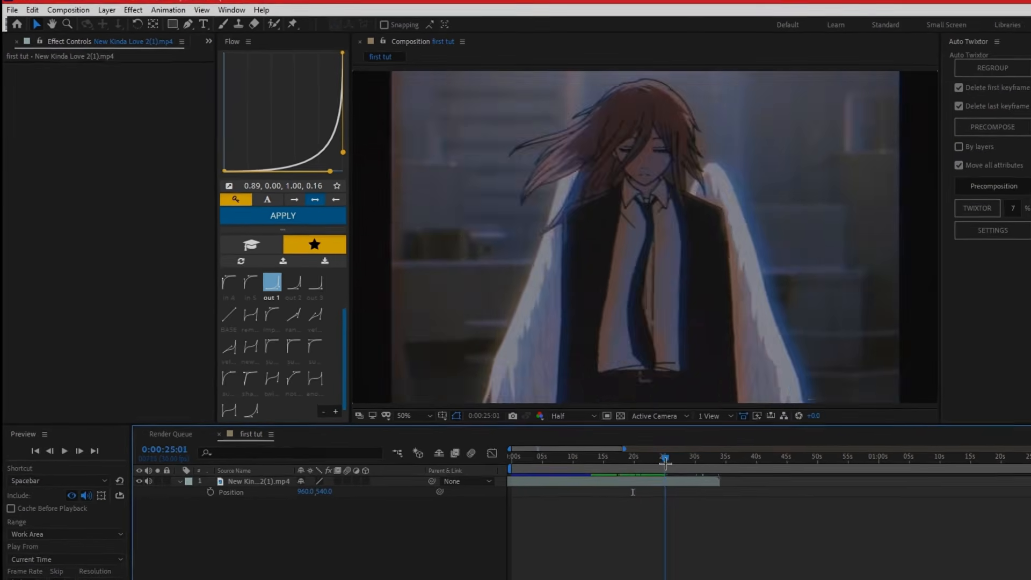
Return to the start of the composition and align the beginning of the New Kinda Love 2(1).mp4 clip with it
drag(665, 463, 669, 464)
drag(617, 436, 629, 440)
drag(615, 429, 419, 429)
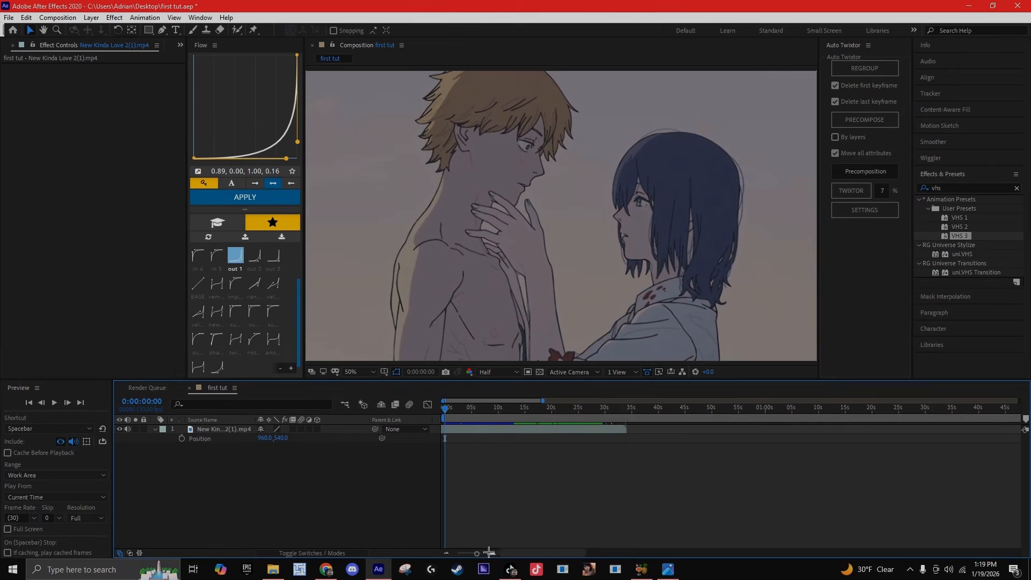
click(491, 553)
click(491, 553)
click(493, 429)
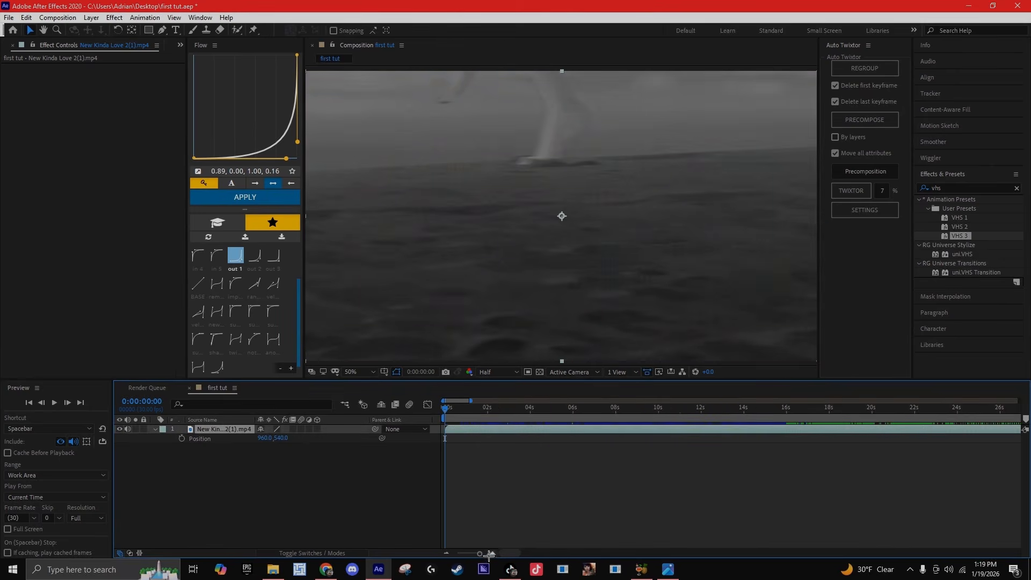
click(491, 553)
click(491, 553)
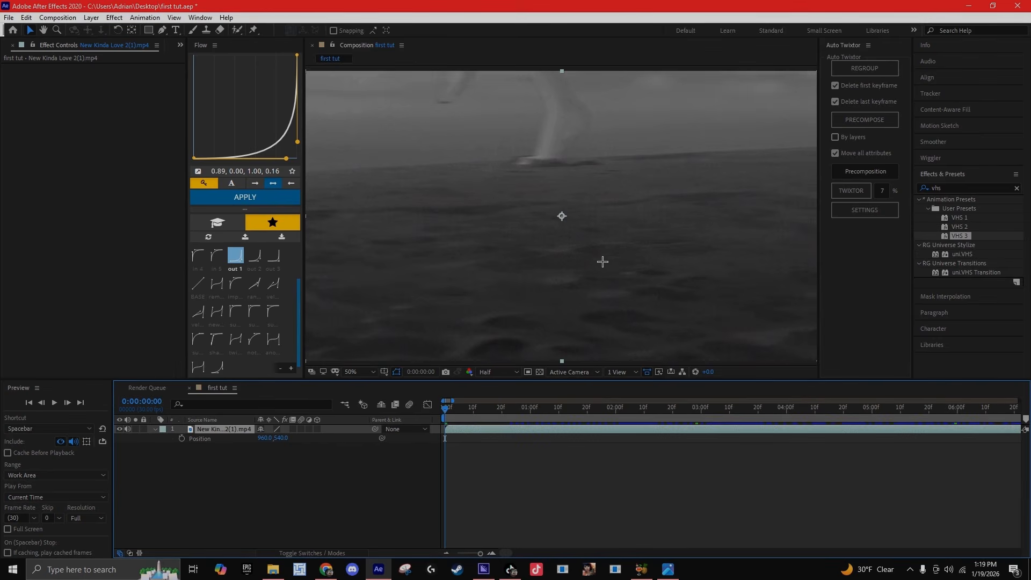
mouse_move(493, 577)
click(529, 483)
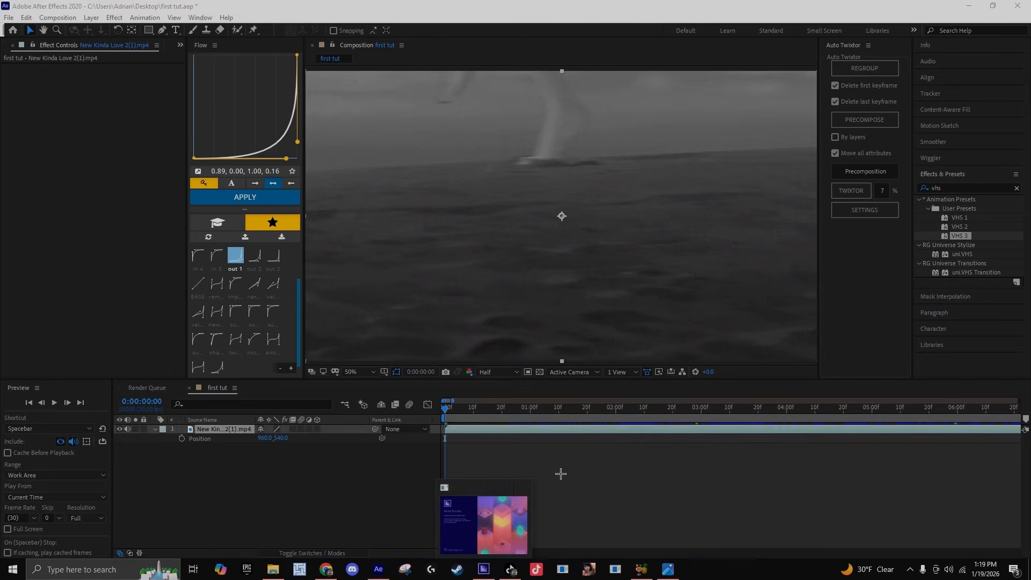
click(559, 473)
Scrub to 0:00:05:22, slide the video clip earlier to bring in later shots, and return to the composition's start
drag(445, 409, 908, 452)
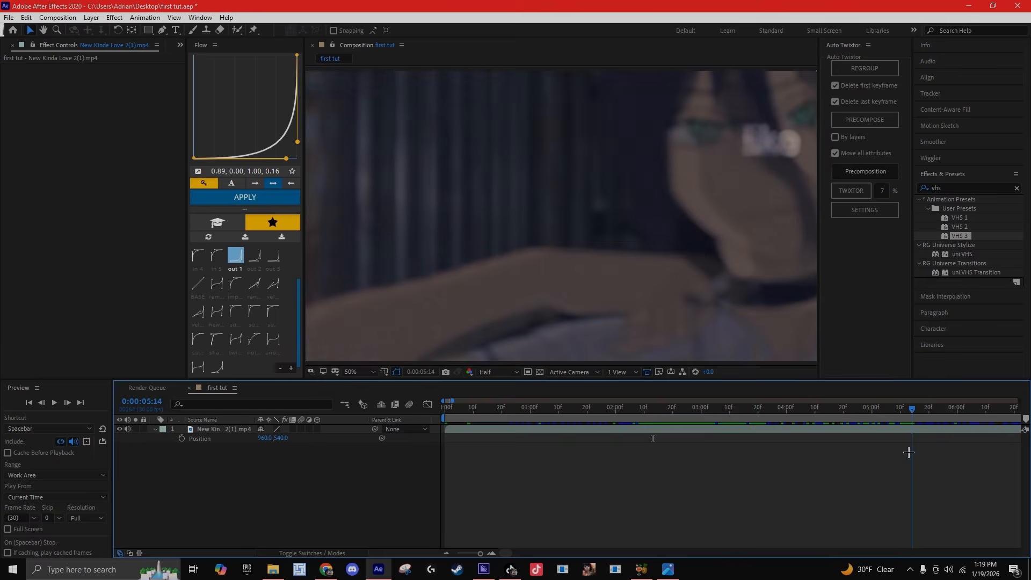
drag(907, 409, 934, 416)
drag(845, 430, 962, 436)
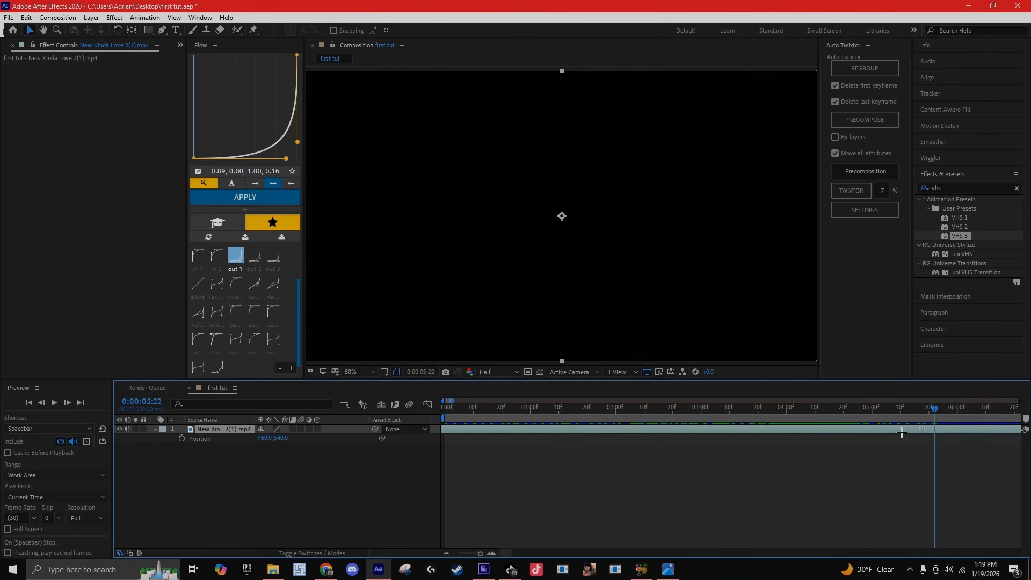
drag(821, 430, 596, 424)
drag(945, 437, 536, 419)
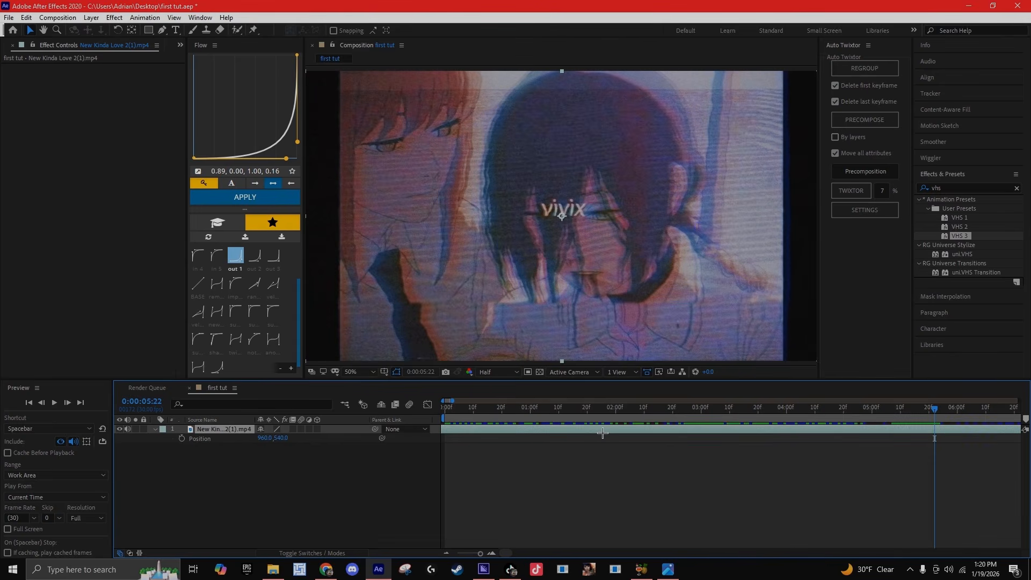
drag(602, 433, 428, 449)
Move the playhead to 0:00:00:12 and add an adjustment layer above the video clip
click(569, 414)
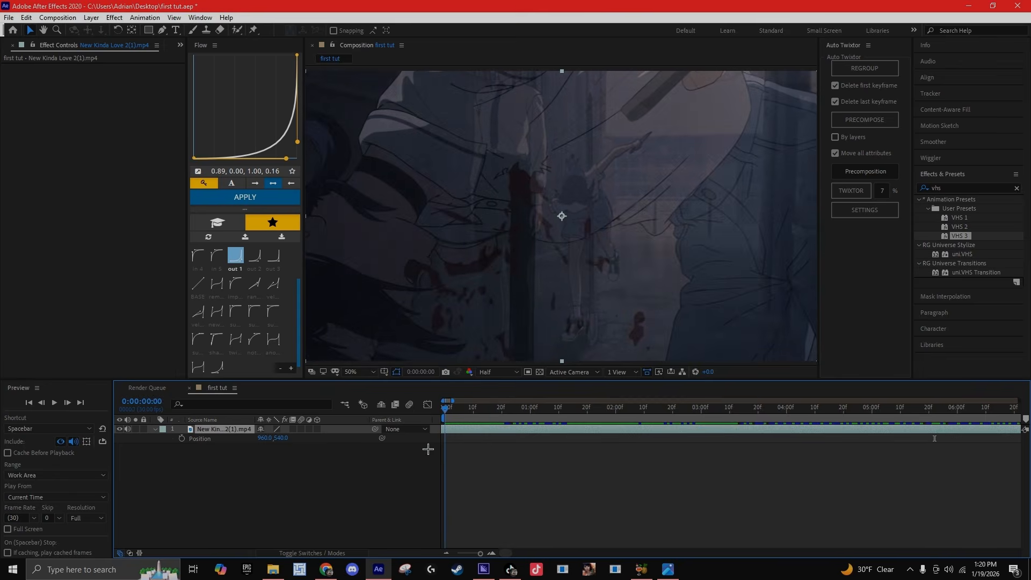
click(478, 409)
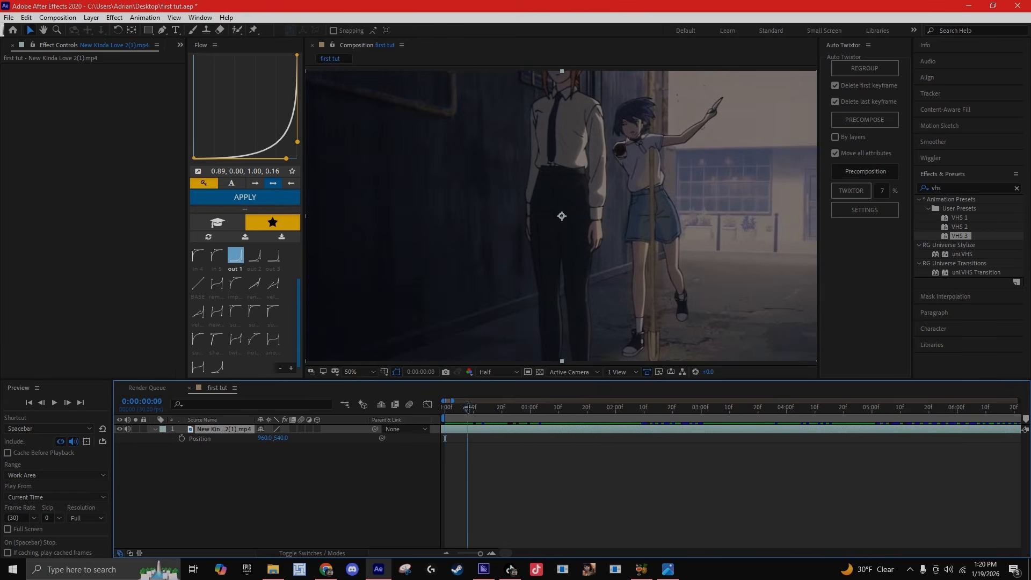
key(ctrl+alt+y)
Search the effects for bokeh, apply the CROSSPHERE Bokeh effect to the adjustment layer and reduce its Blur Radius
key(ctrl+5)
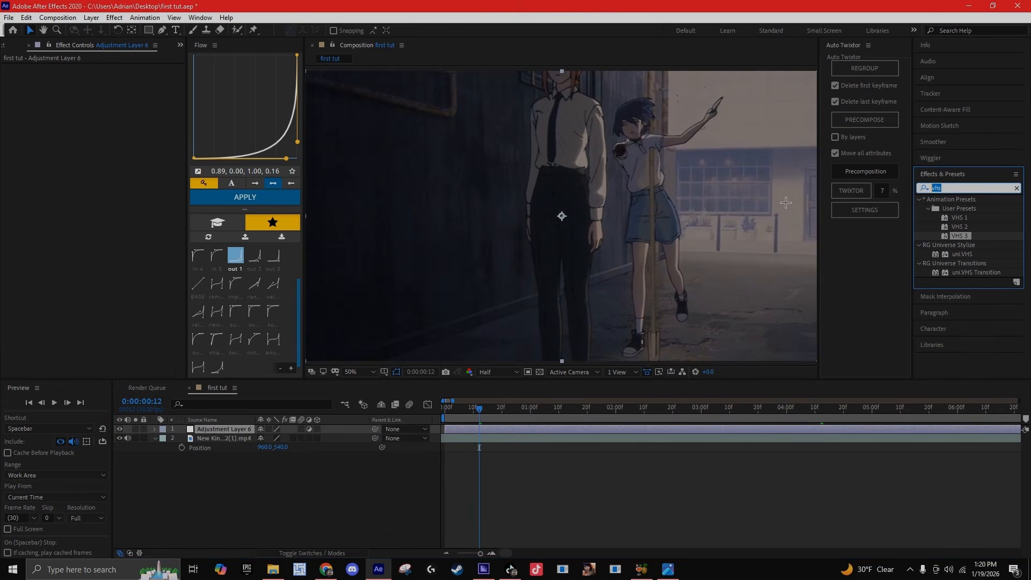
text(bokeh)
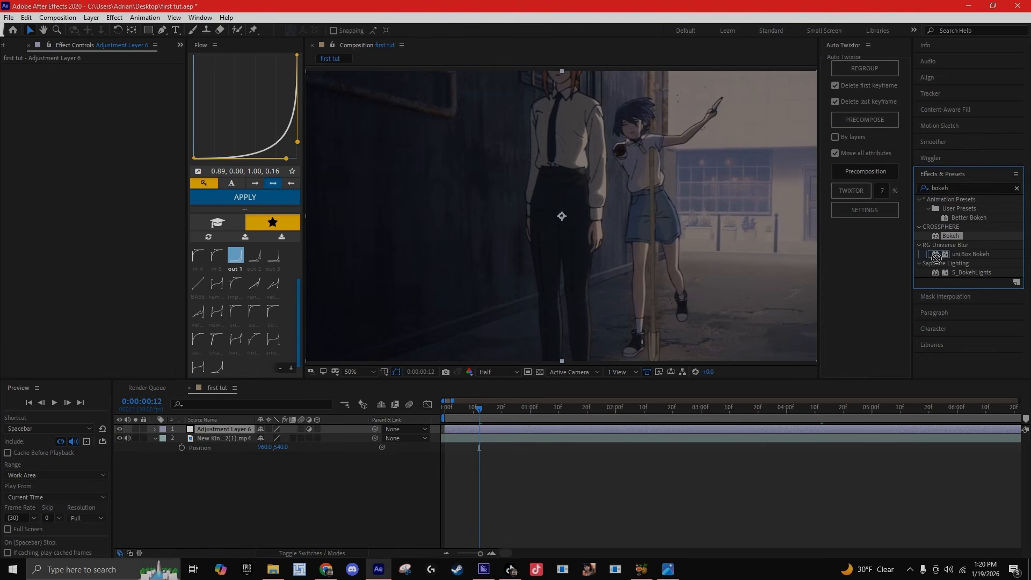
drag(936, 257, 588, 427)
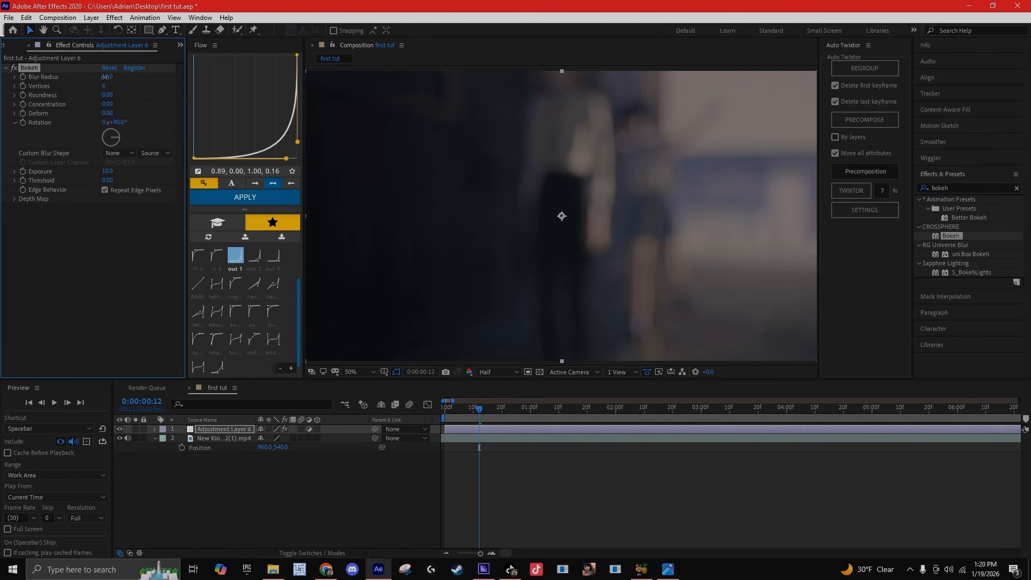
drag(105, 77, 86, 77)
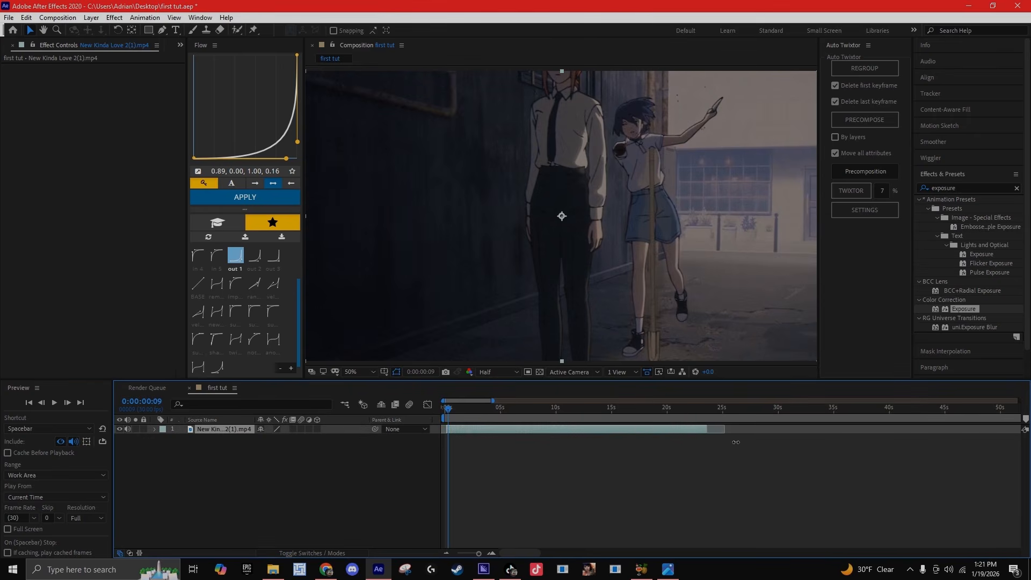
Scrub through the video clip to 0:00:19:04
drag(467, 422, 650, 450)
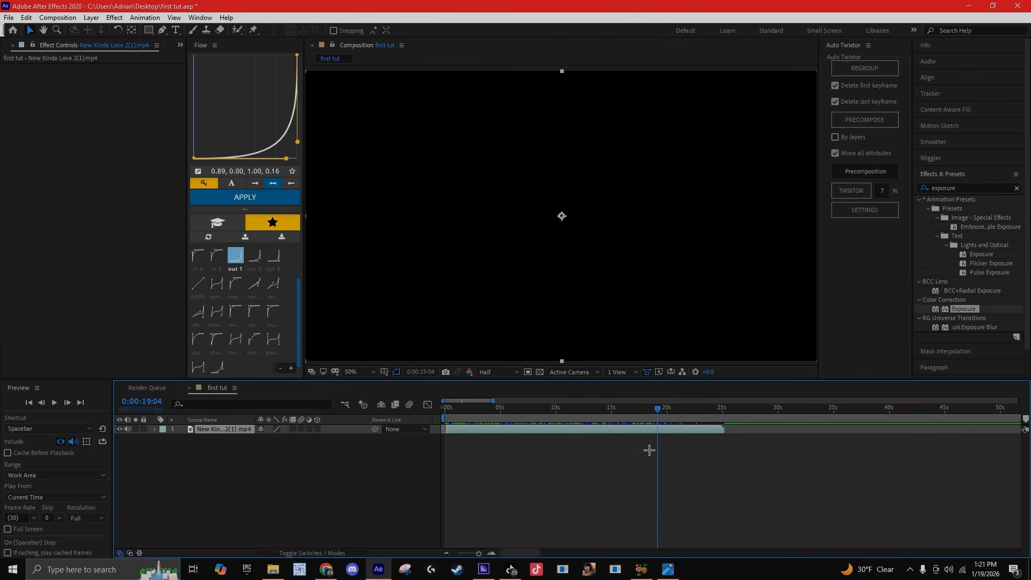